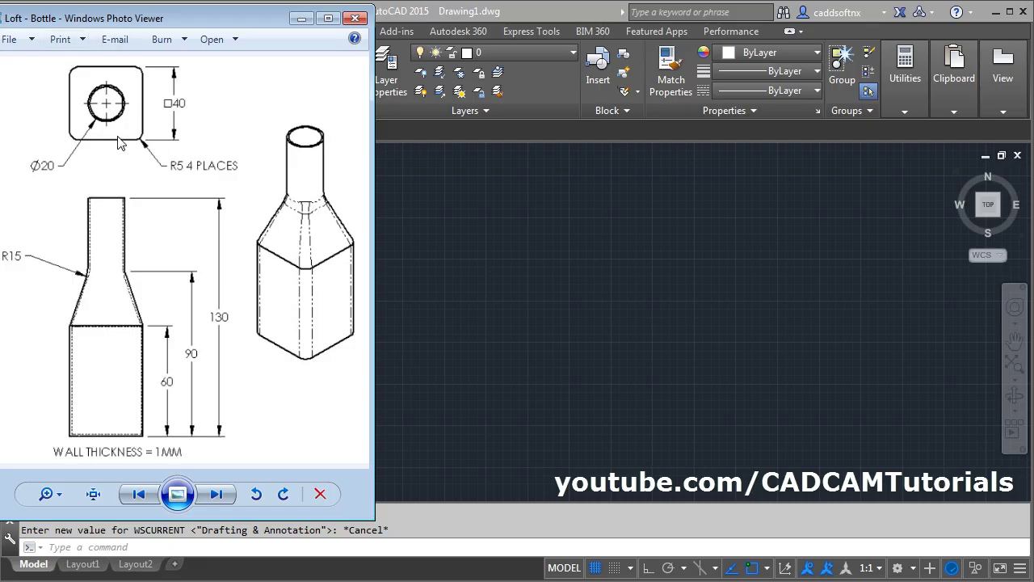
Switch to AutoCAD and draw a rectangle 40 long and 40 wide using the Dimensions option
click(575, 307)
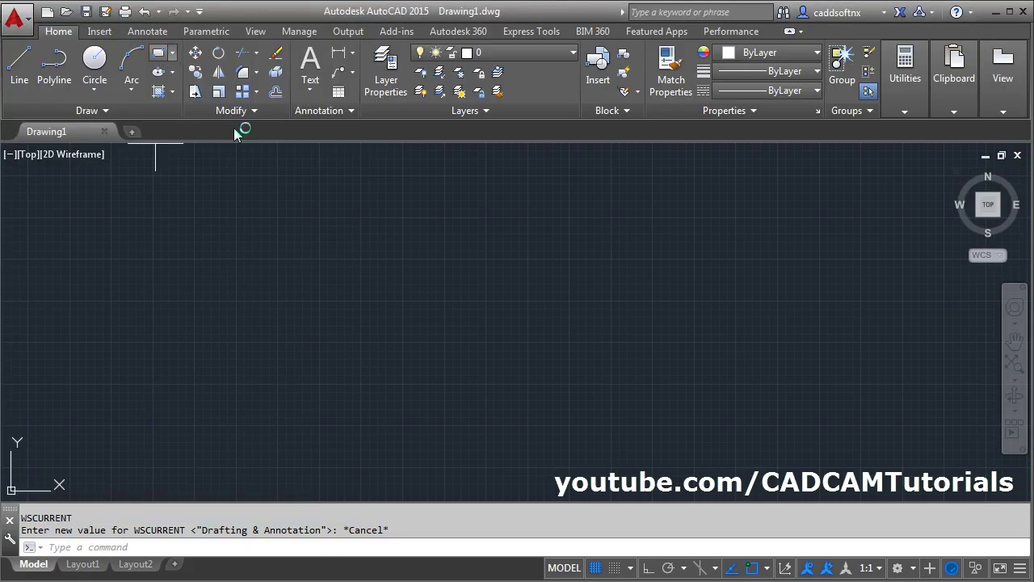
click(342, 404)
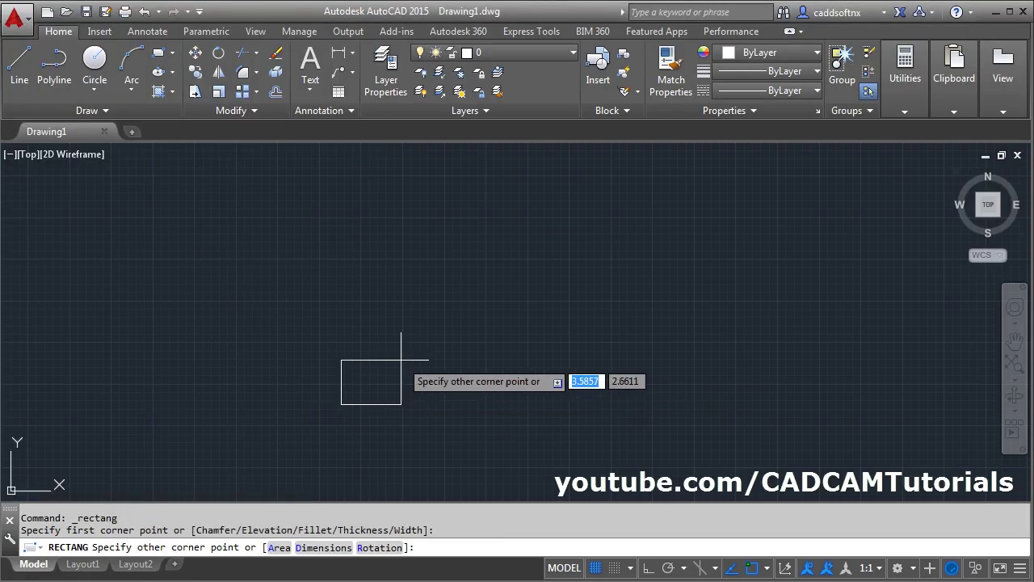
click(333, 547)
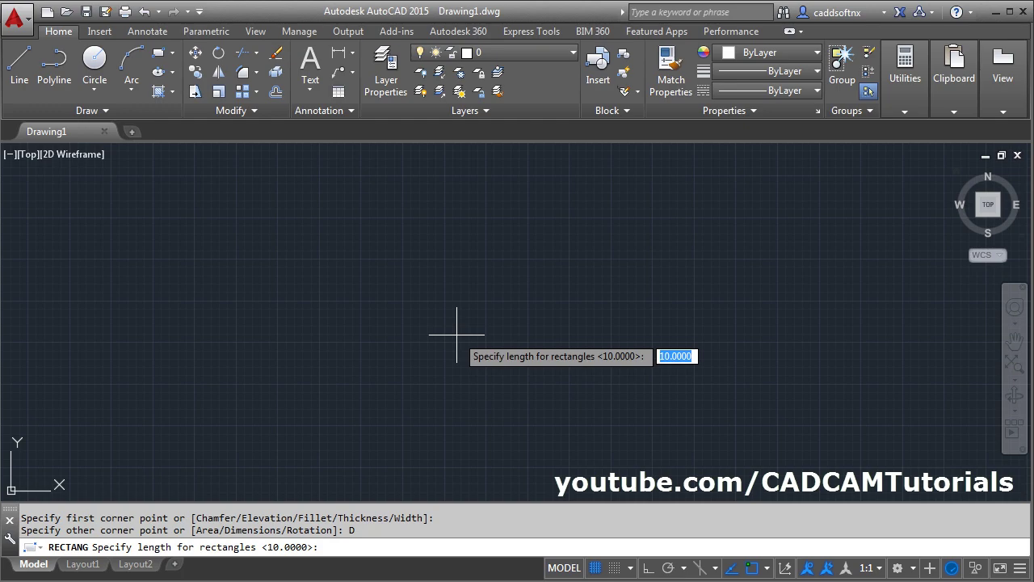
text(40)
key(Return)
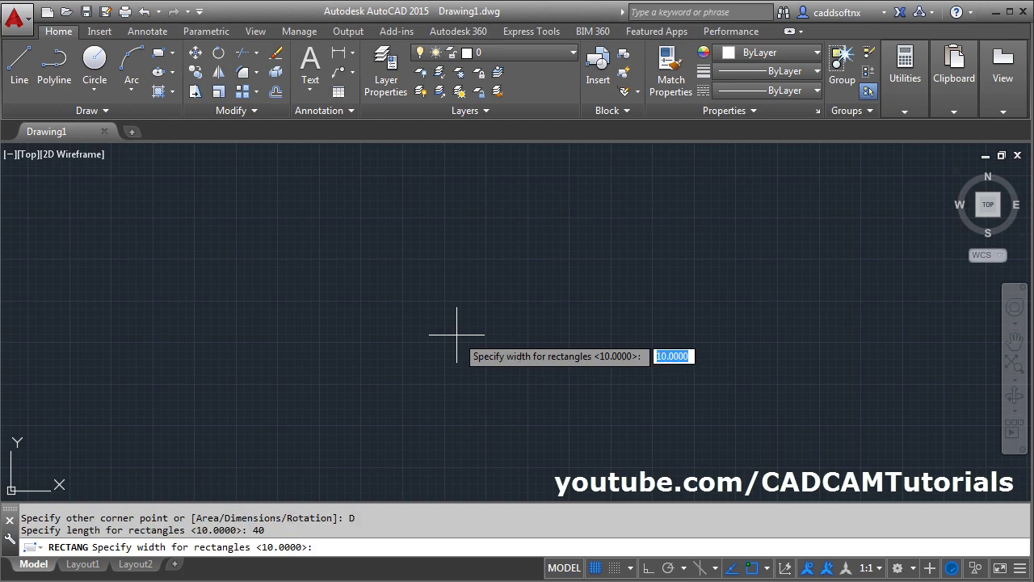
text(4)
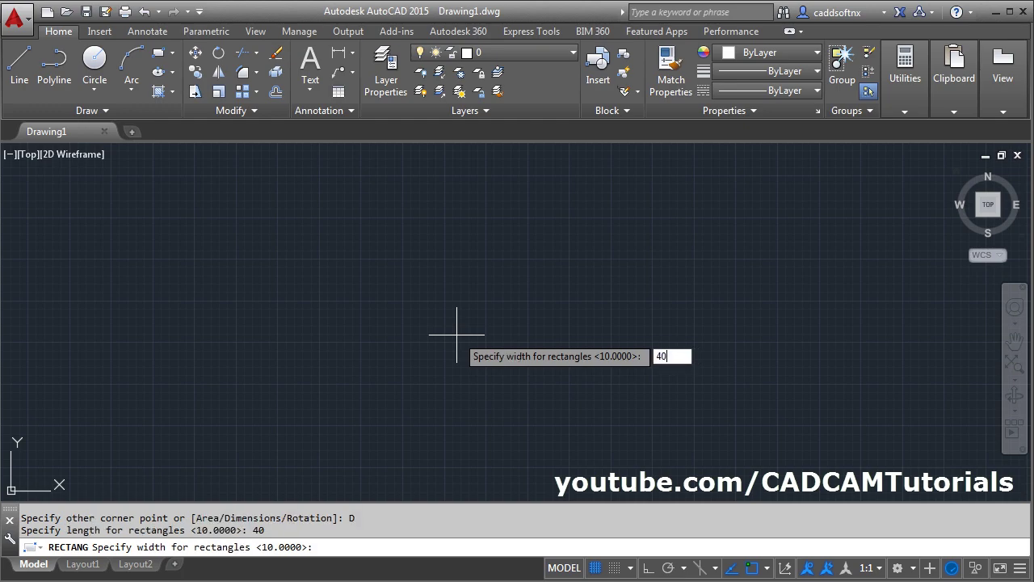
text(0)
key(Return)
click(460, 330)
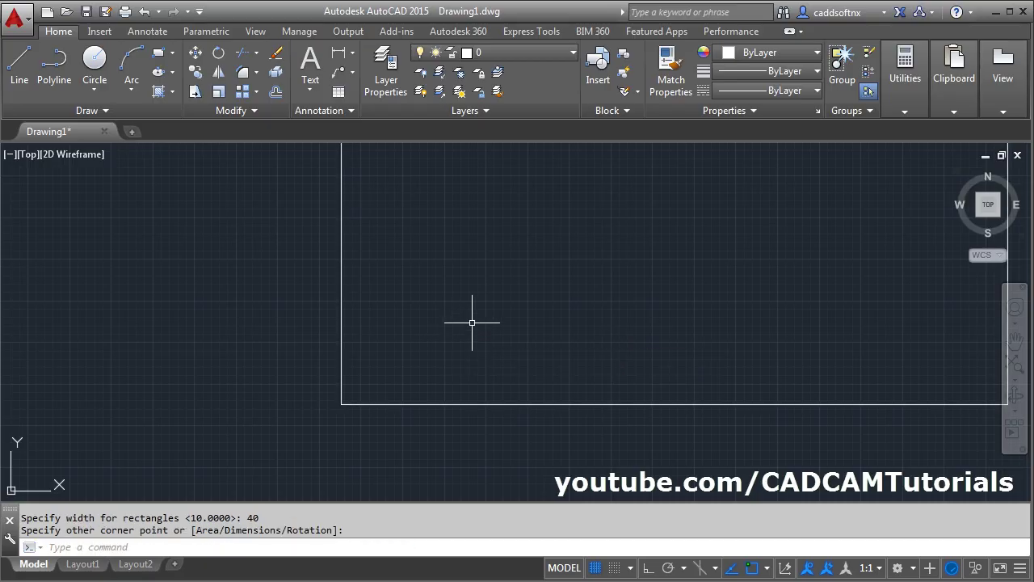
Set the UCS icon to Noorigin with the UCSICON command
text(z)
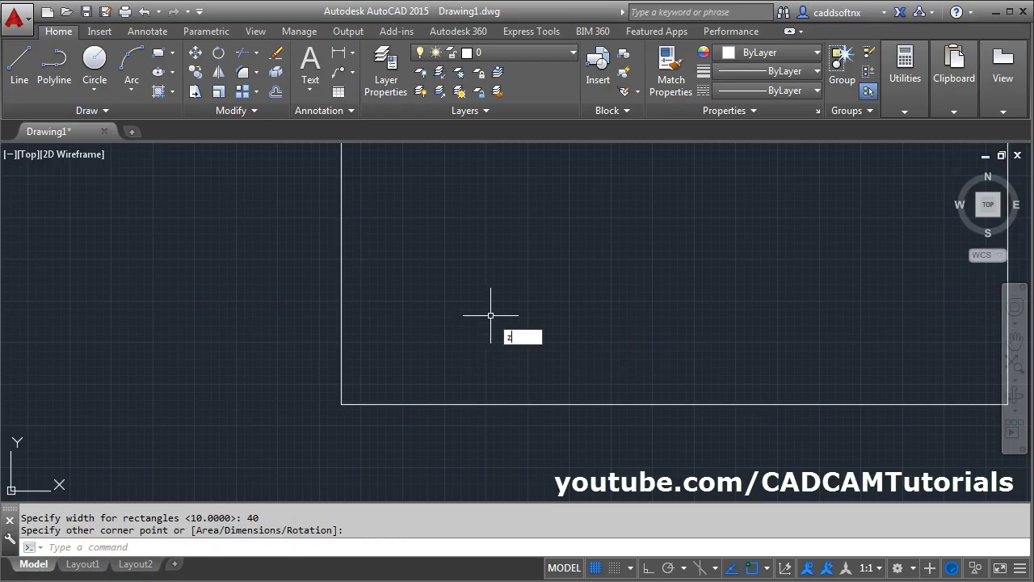
key(Return)
text(a)
key(Return)
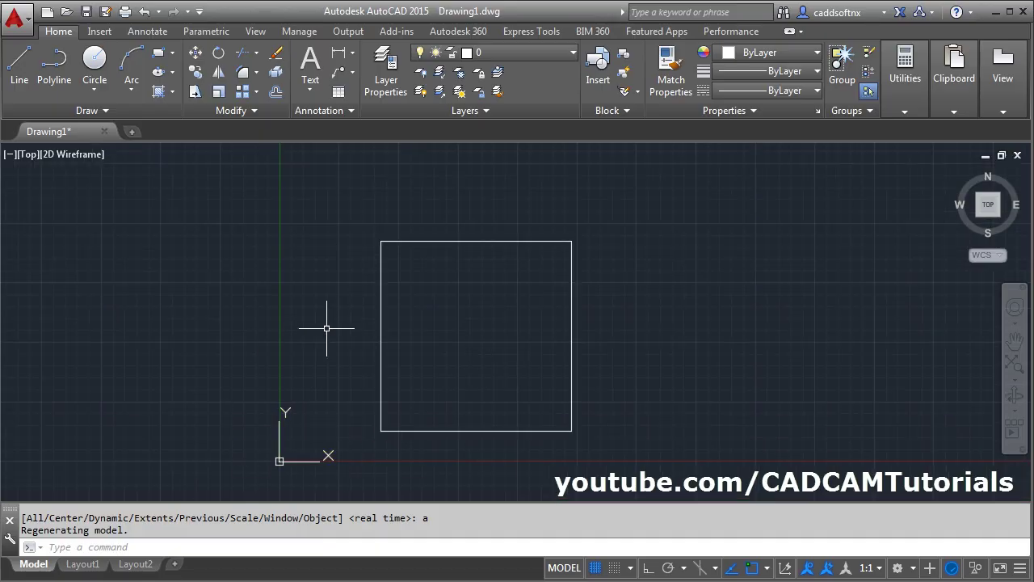
text(ucsicon)
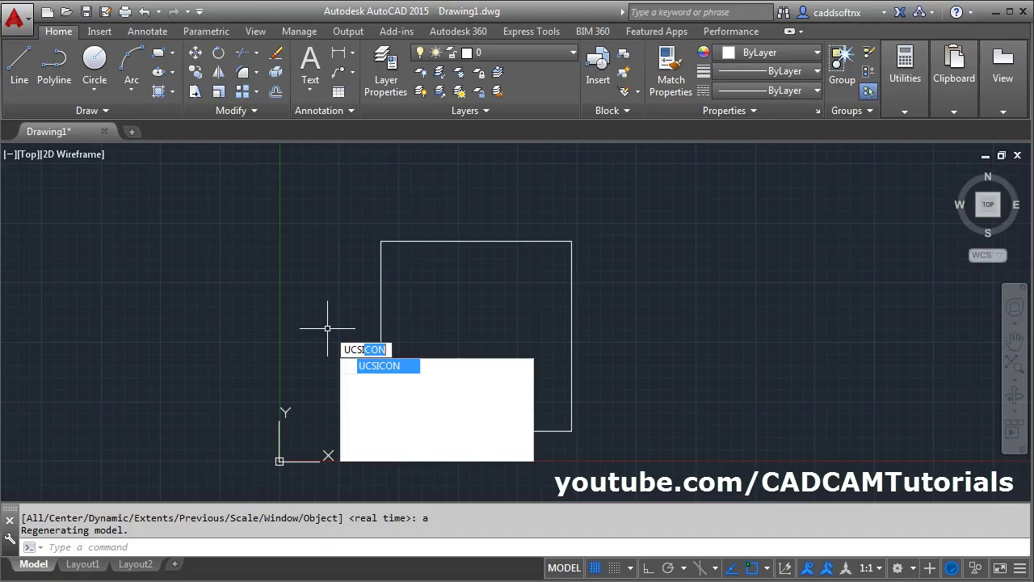
key(Return)
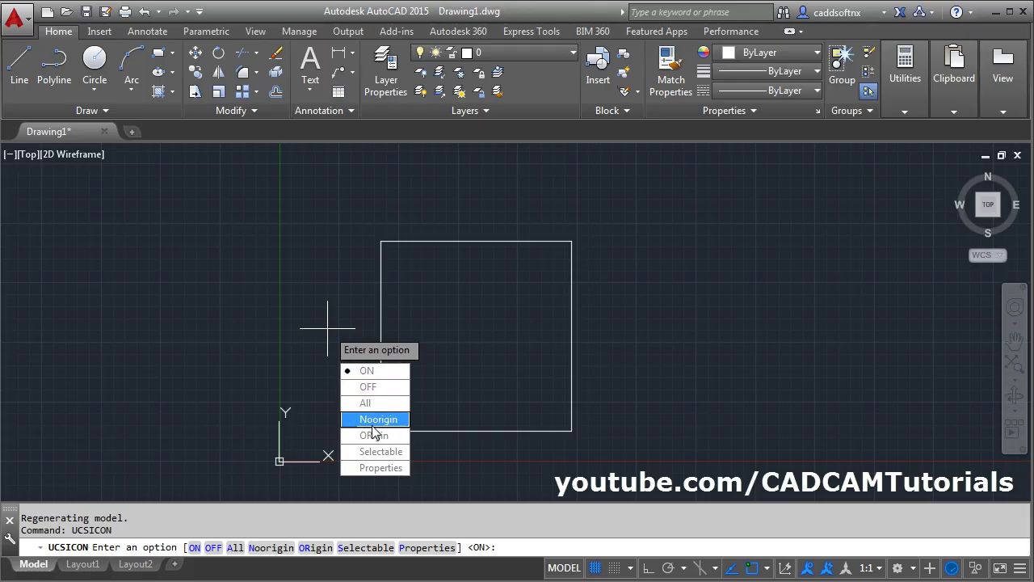
click(378, 419)
Draw a circle of radius 10 centred in the 40 by 40 square
key(alt+Tab)
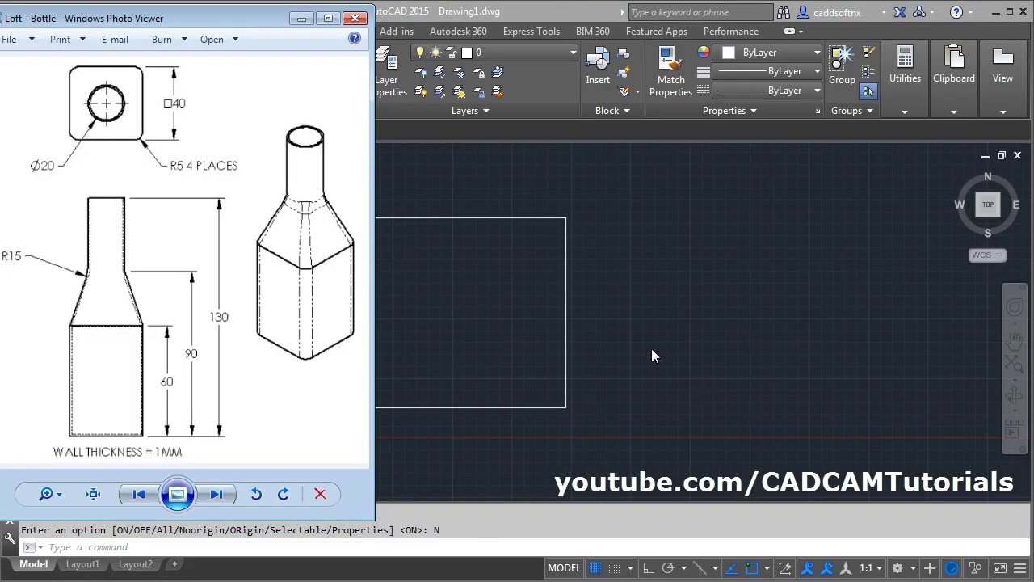
key(alt+Tab)
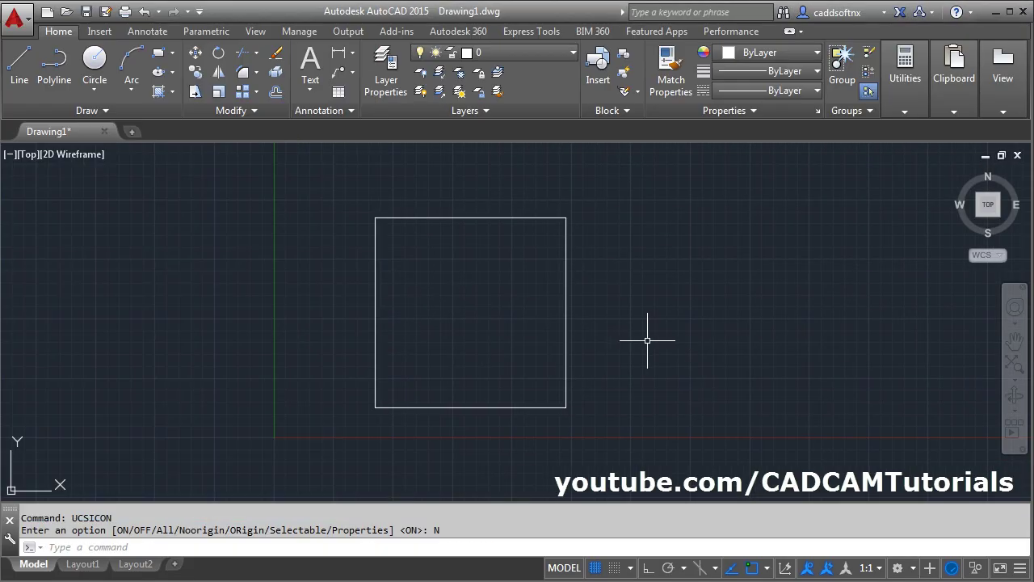
click(95, 61)
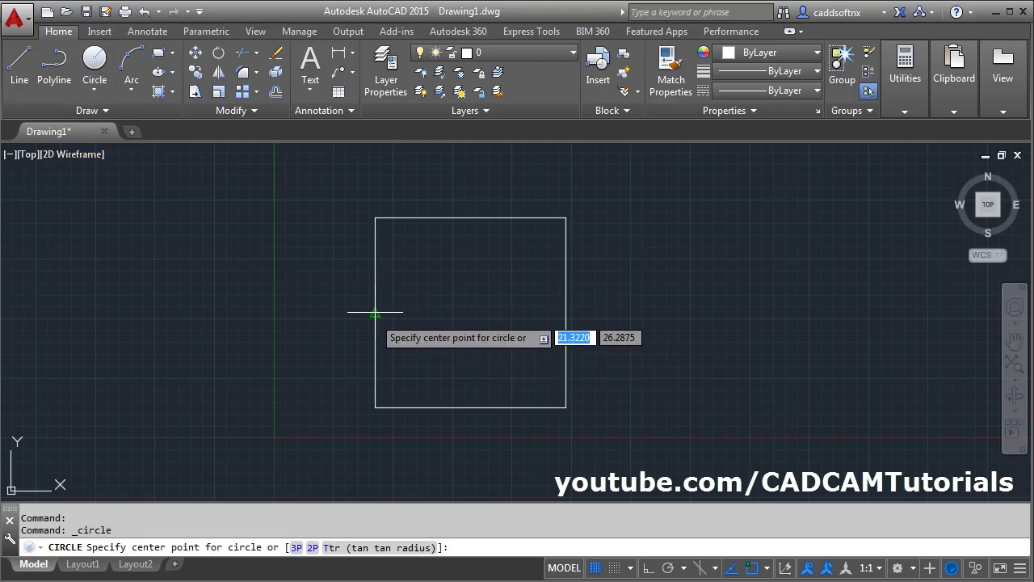
click(470, 312)
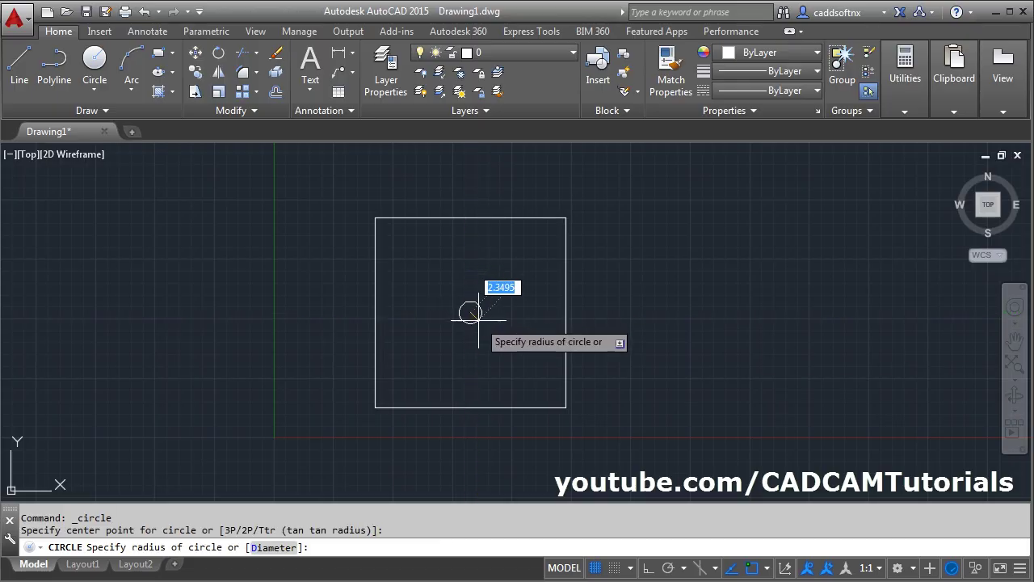
text(10)
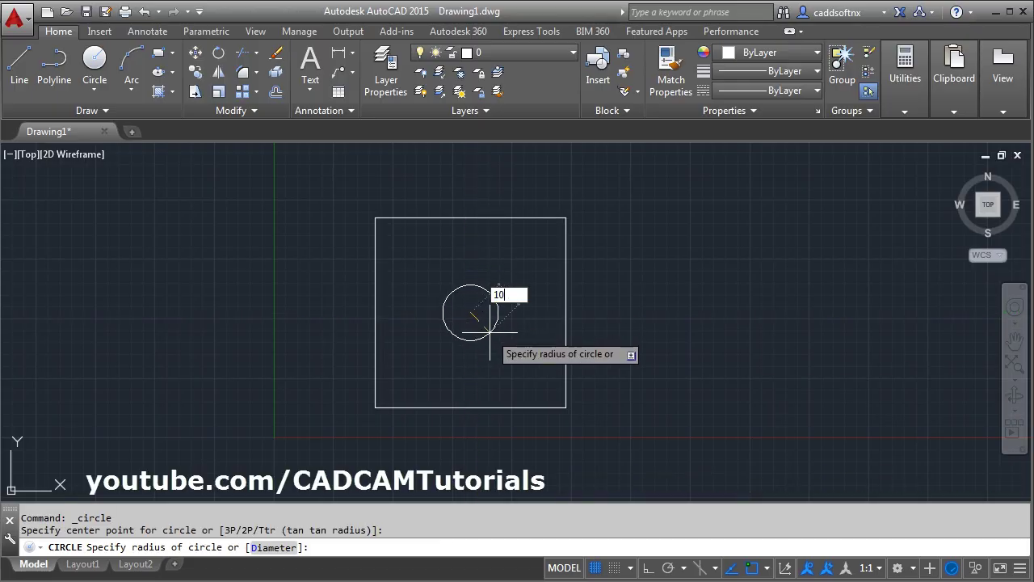
key(Return)
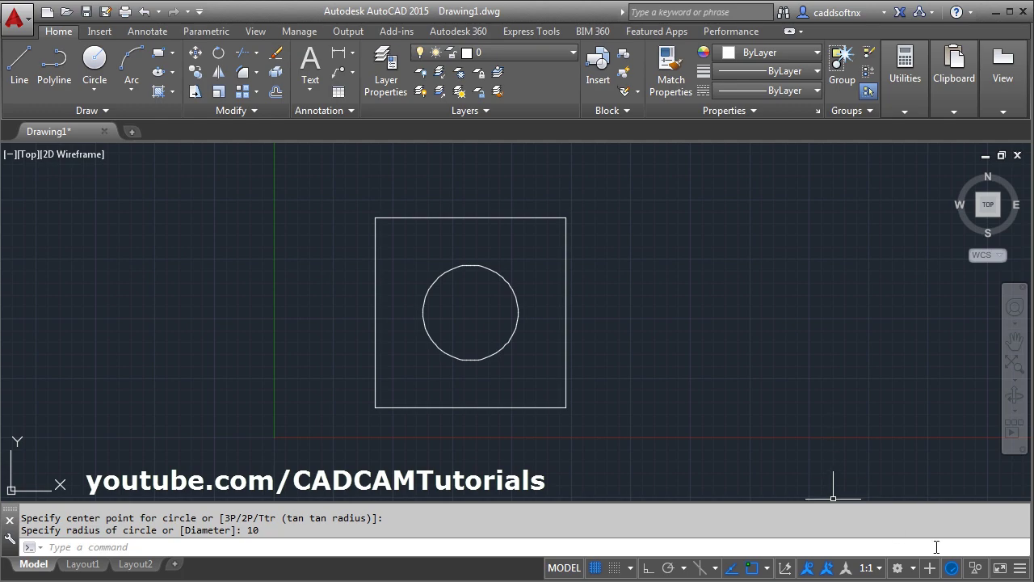
Change to the 3D Modeling workspace and show the drawing in SE Isometric view with the Shaded visual style
click(914, 569)
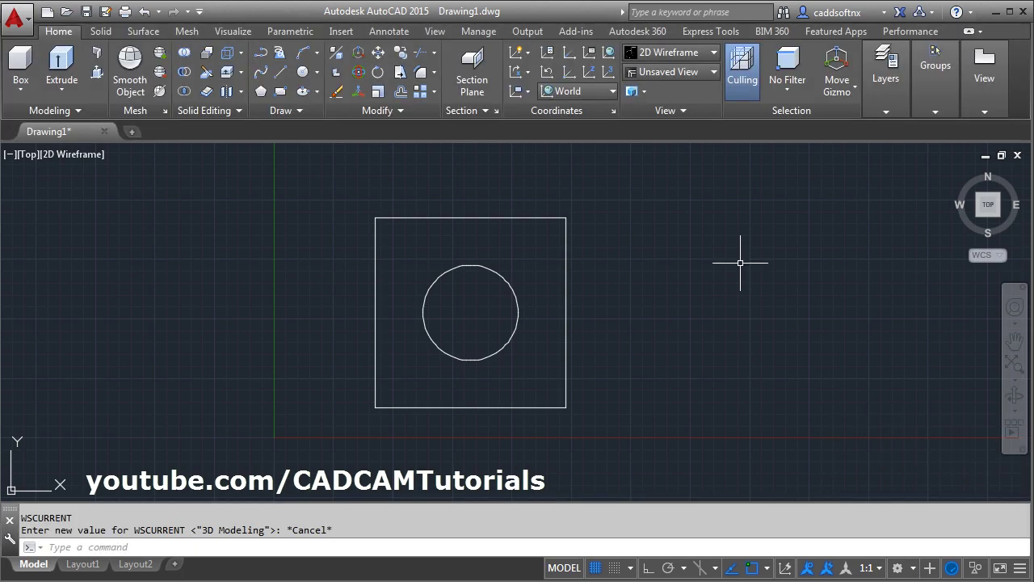
click(665, 74)
click(657, 204)
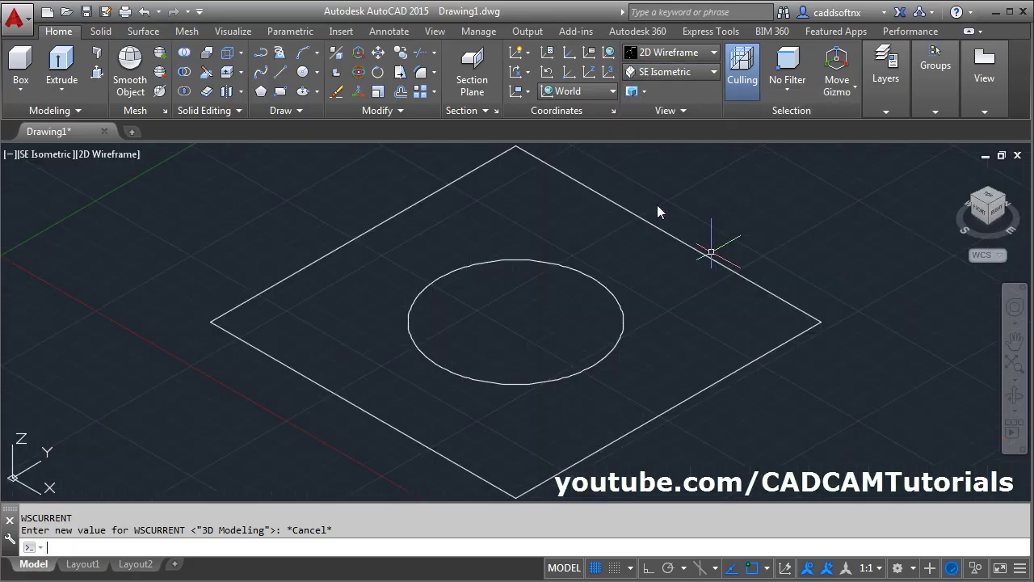
click(667, 51)
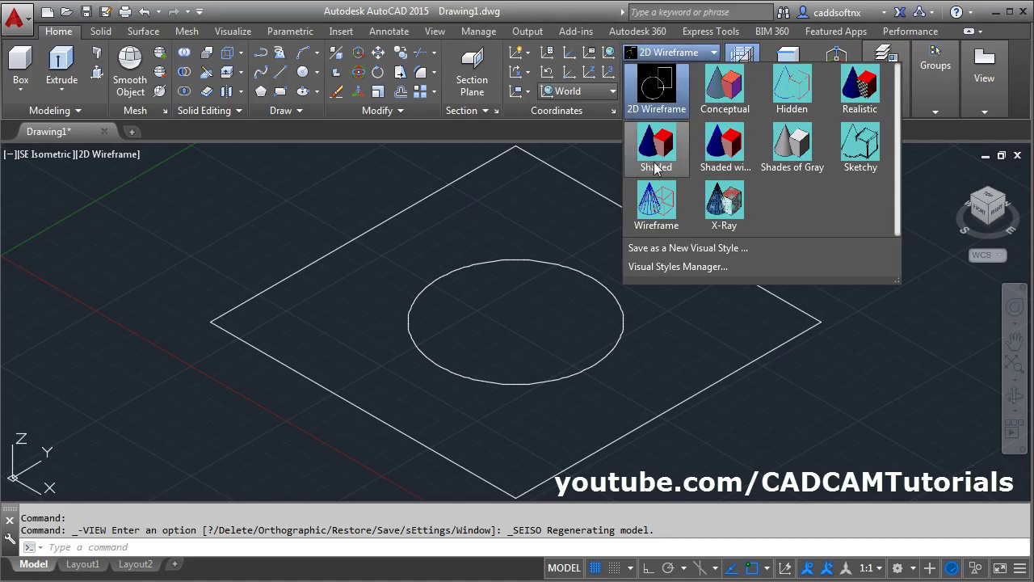
click(651, 158)
scroll(600, 334, down, 6)
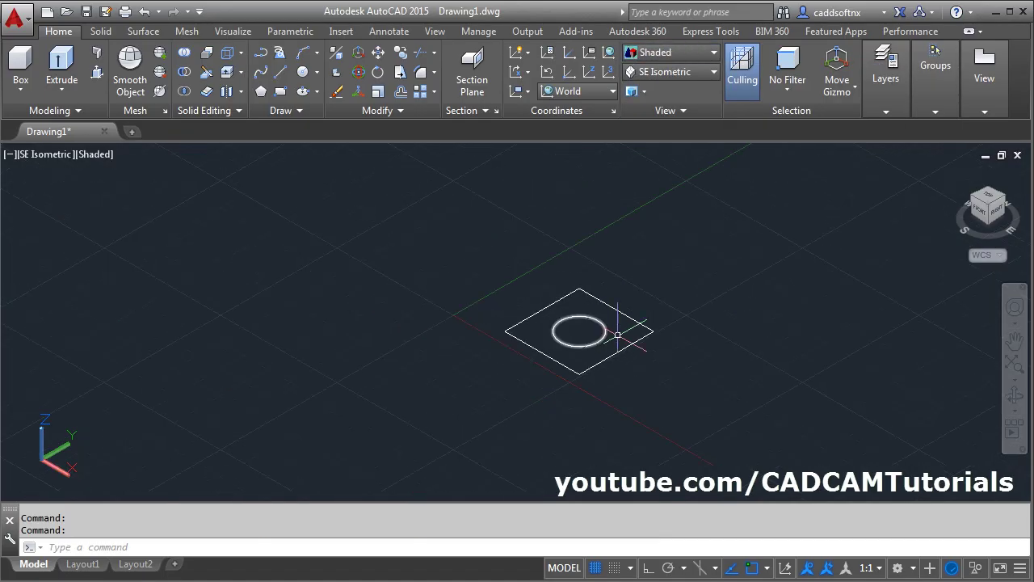
middle_drag(763, 291, 670, 340)
drag(669, 340, 618, 356)
key(Escape)
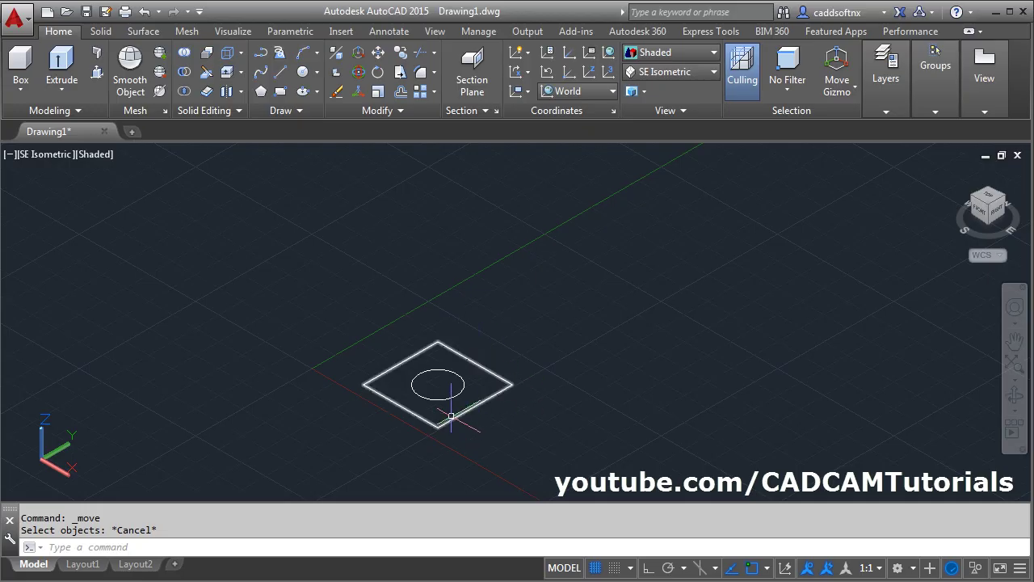
Copy the square 60 units straight up along Z with Ortho turned on
key(alt+Tab)
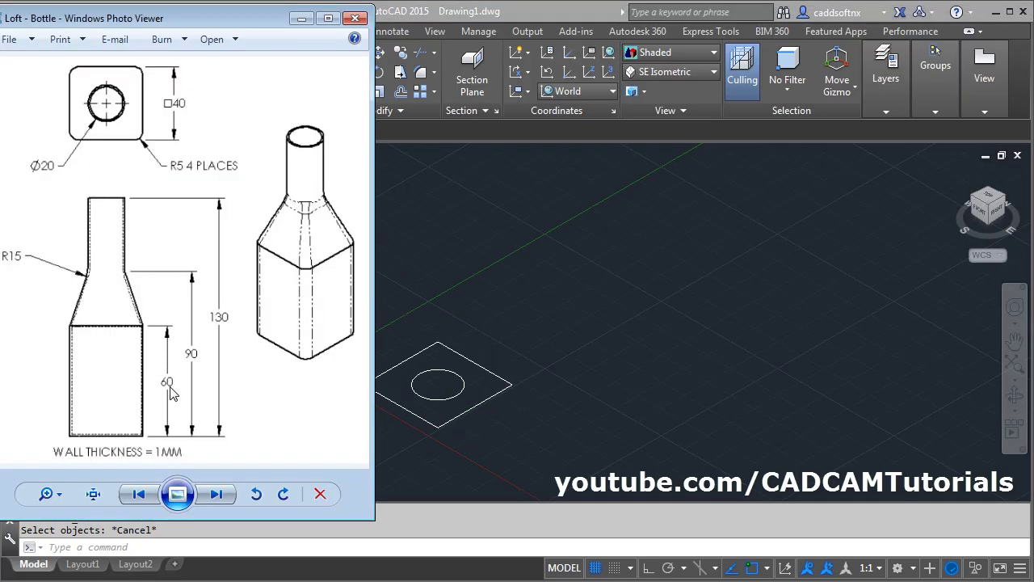
click(570, 303)
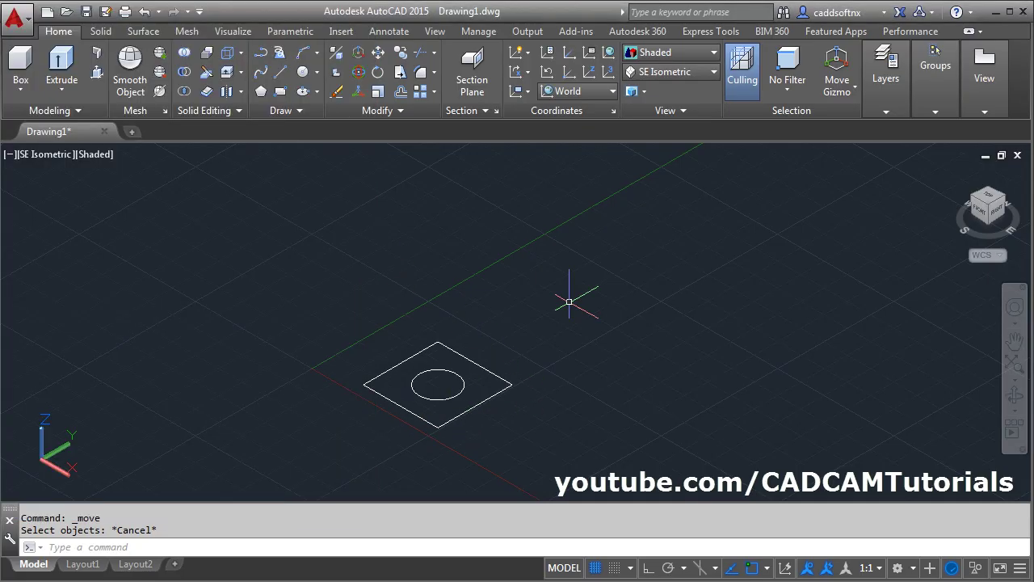
click(400, 55)
click(405, 411)
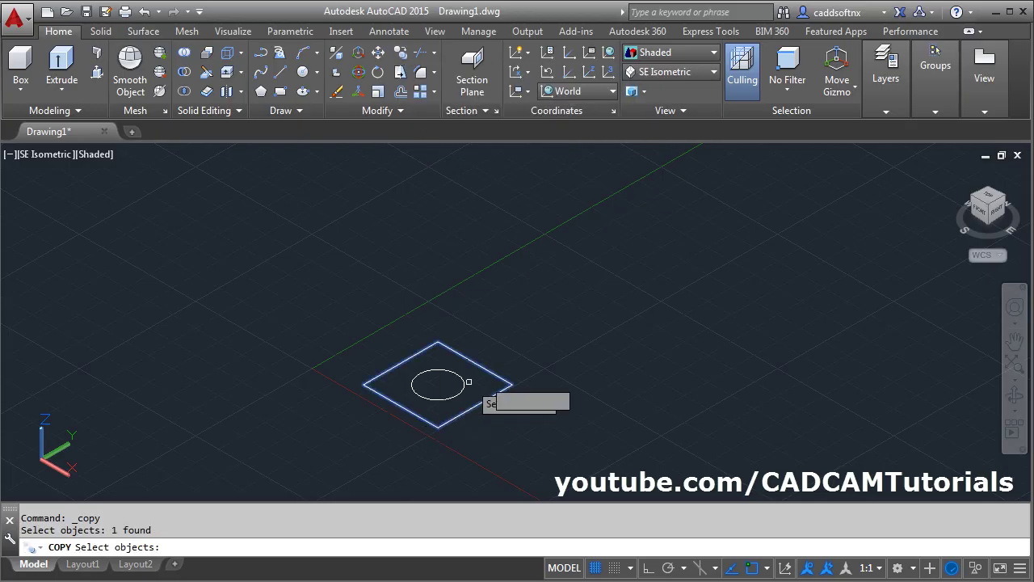
key(Return)
click(582, 401)
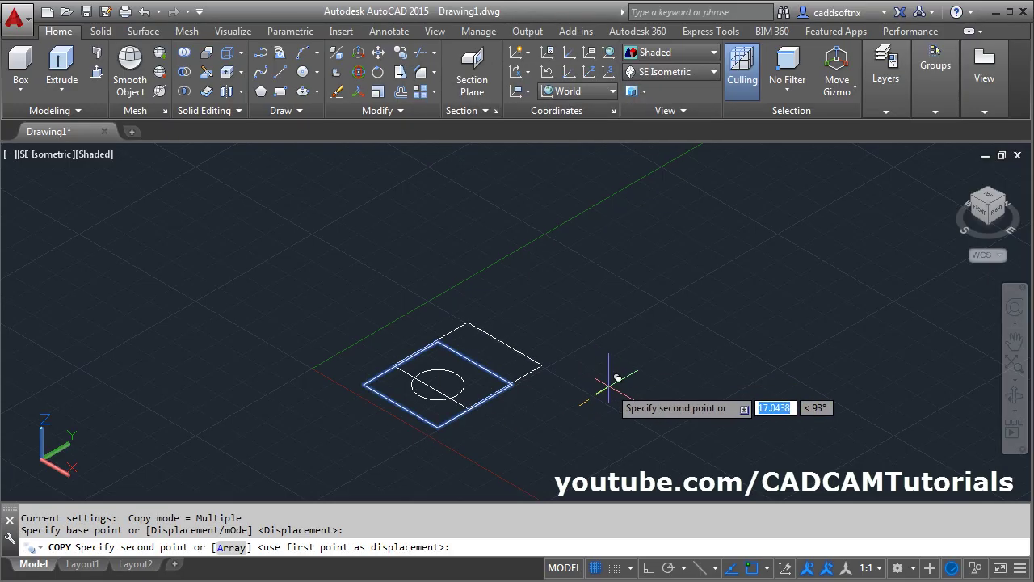
click(647, 569)
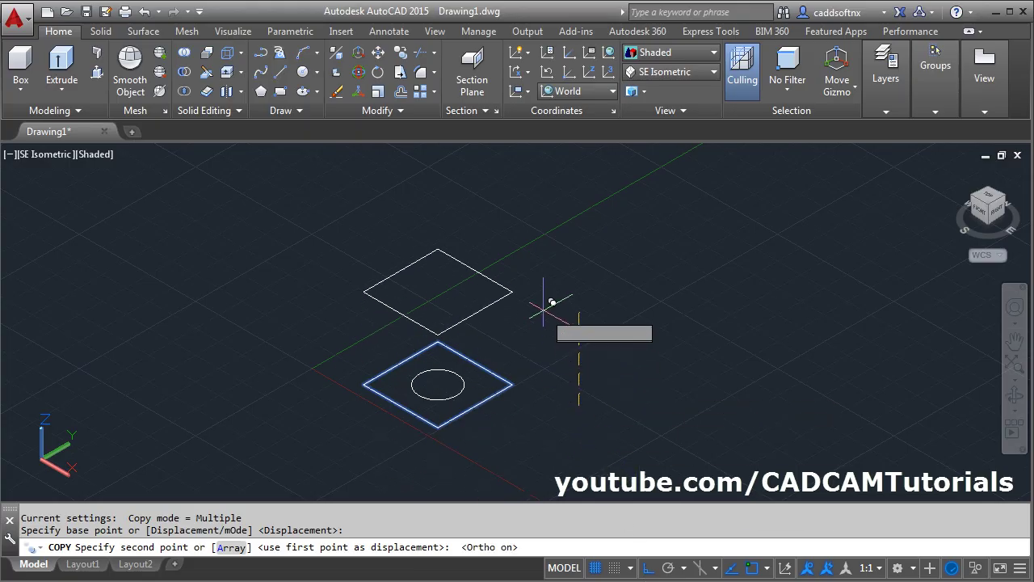
text(60)
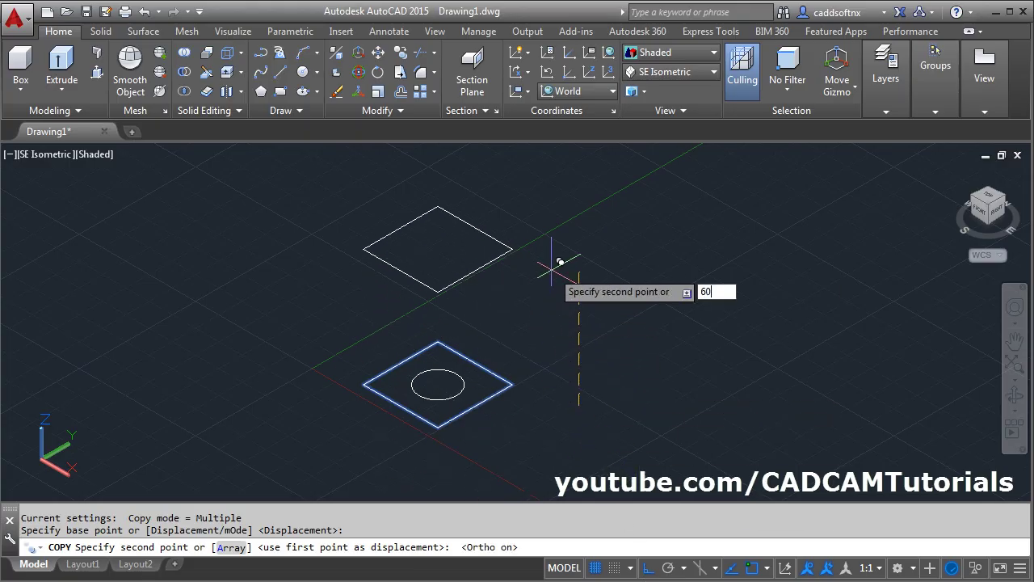
key(Return)
key(Return)
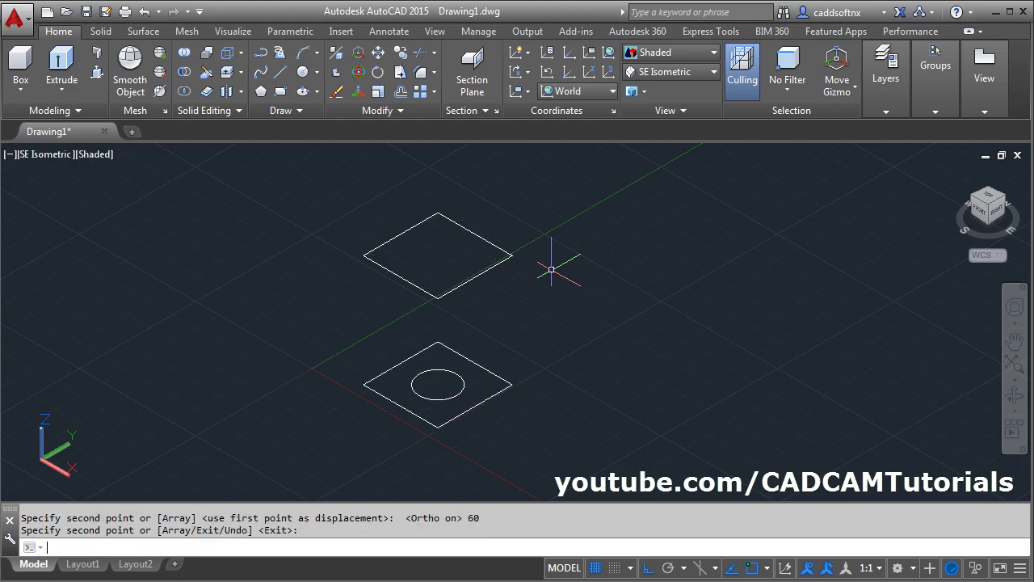
Copy the circle 90 units straight up along Z from the base square
middle_drag(441, 403, 393, 444)
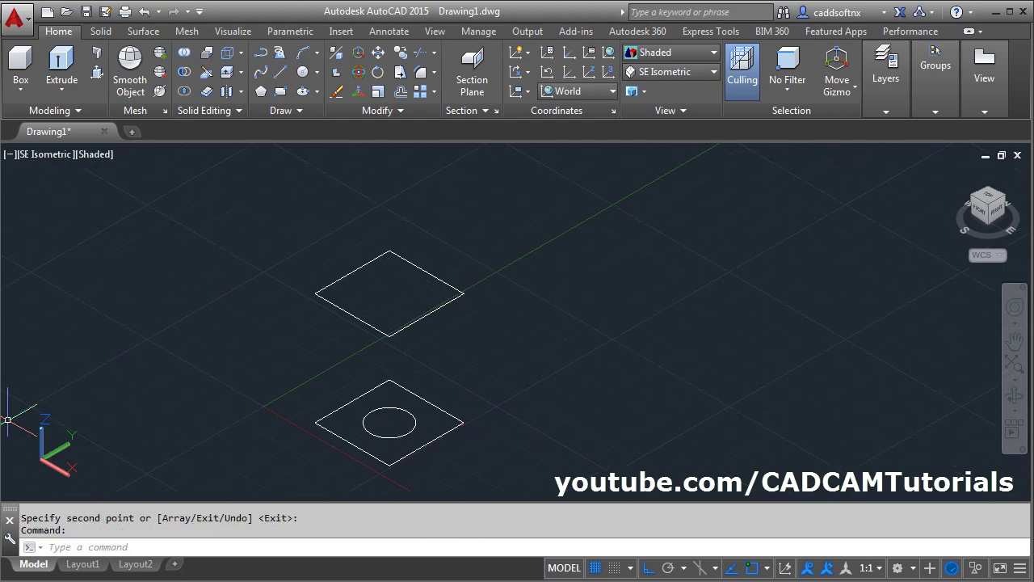
key(alt+Tab)
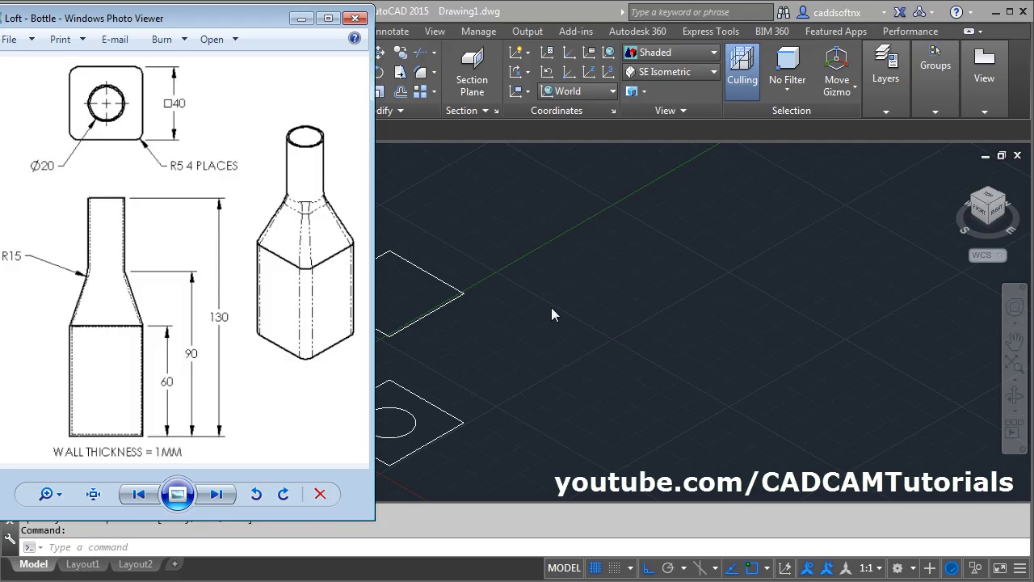
key(alt+Tab)
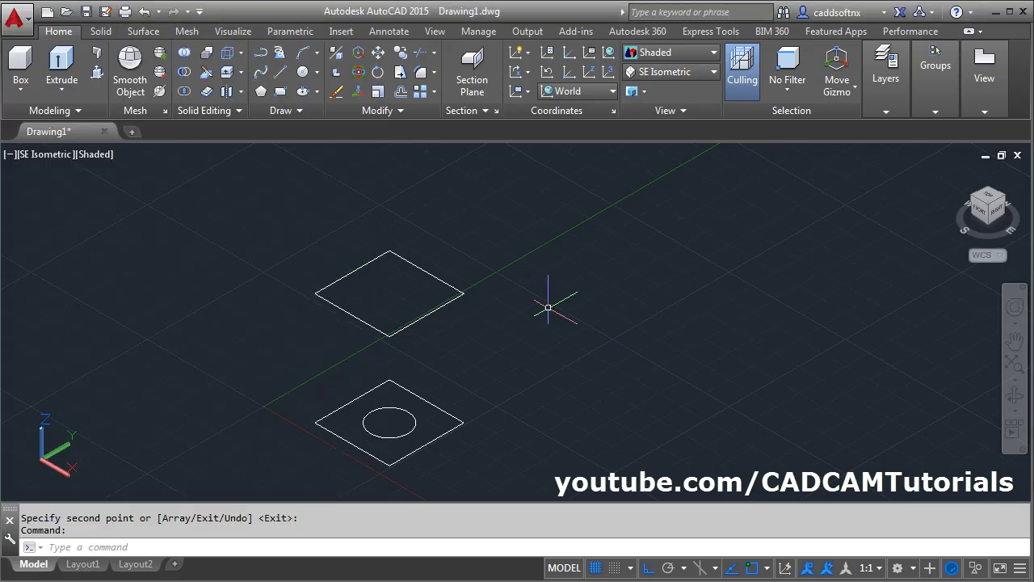
click(402, 52)
click(400, 437)
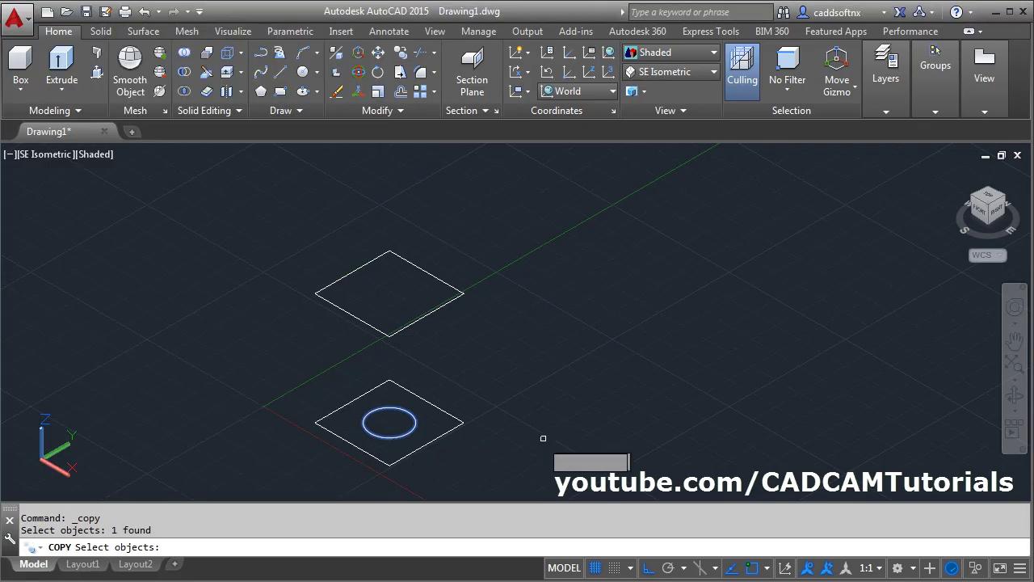
key(Return)
click(547, 448)
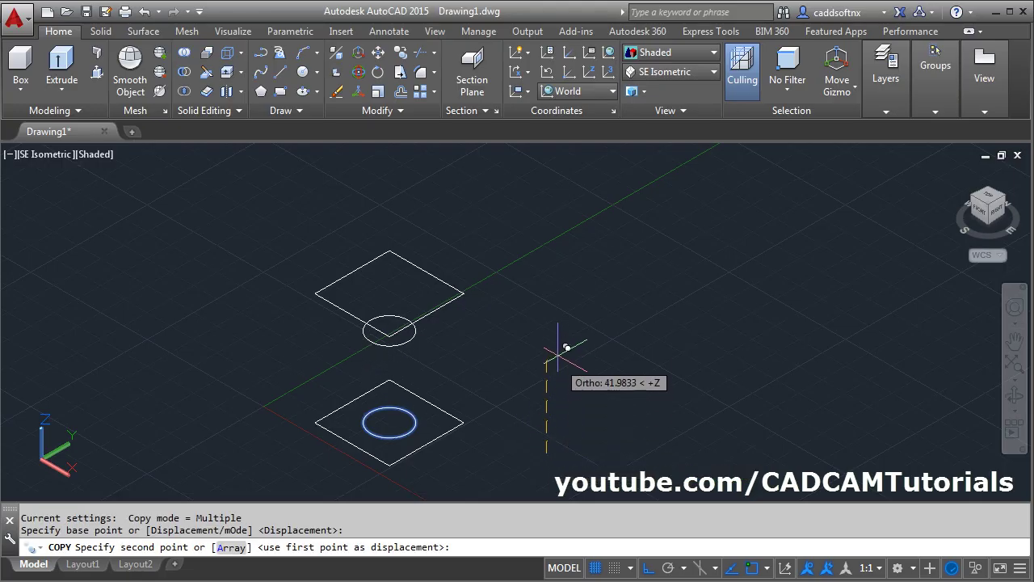
text(90)
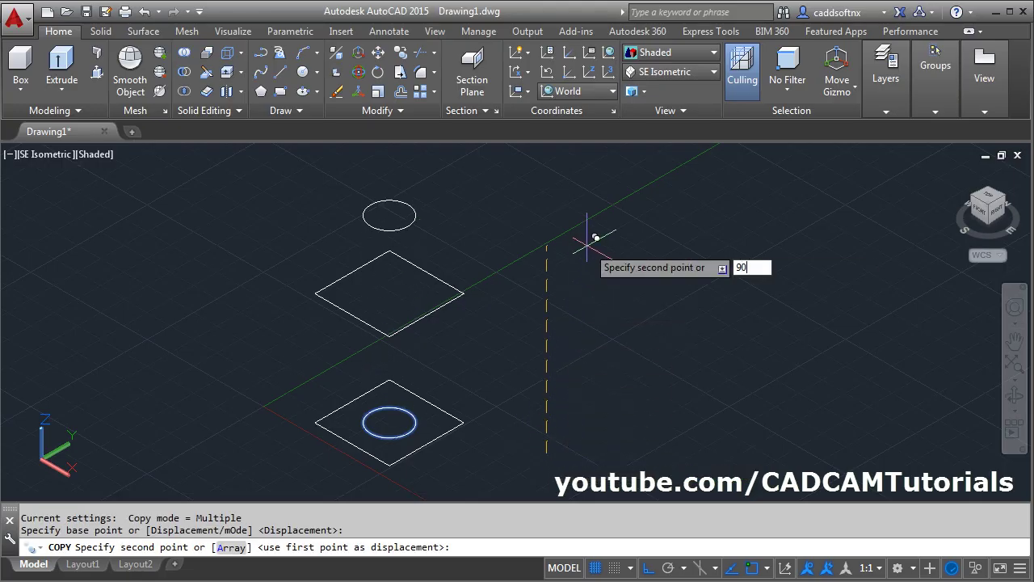
key(Return)
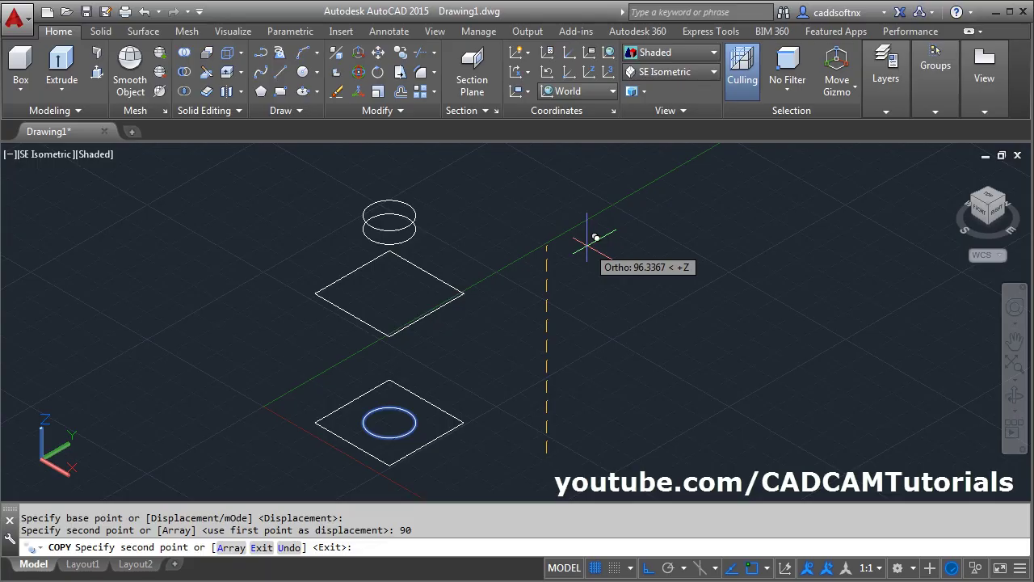
Place another copy of the circle 130 units straight up along Z and finish copying
text(130)
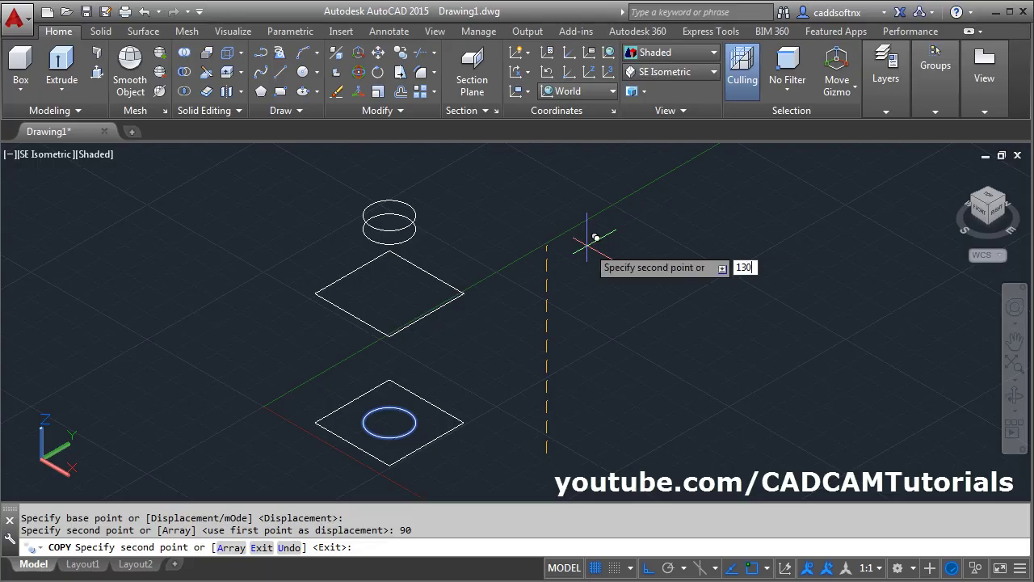
key(Return)
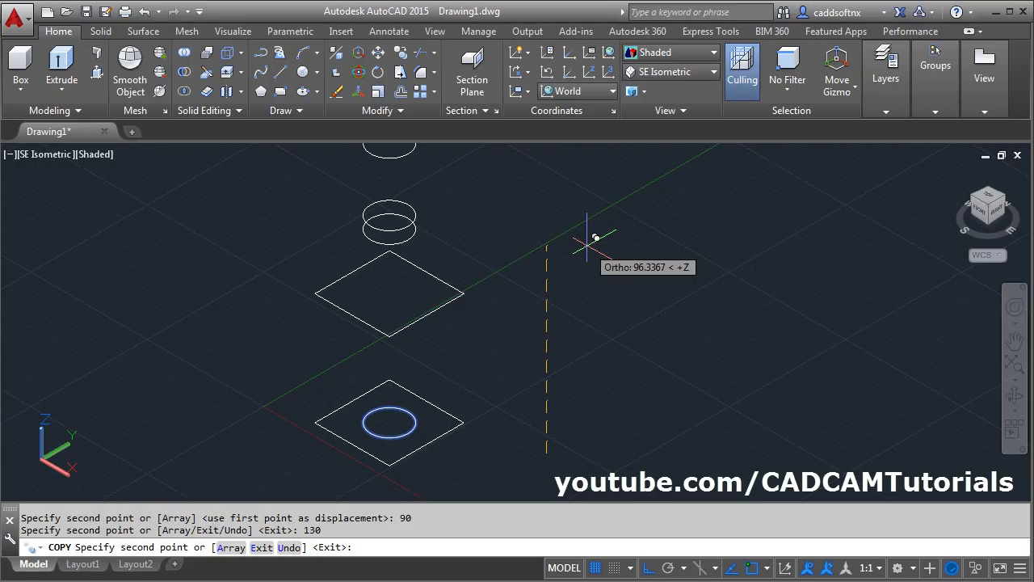
key(Return)
Erase the original circle inside the base square
scroll(598, 247, down, 2)
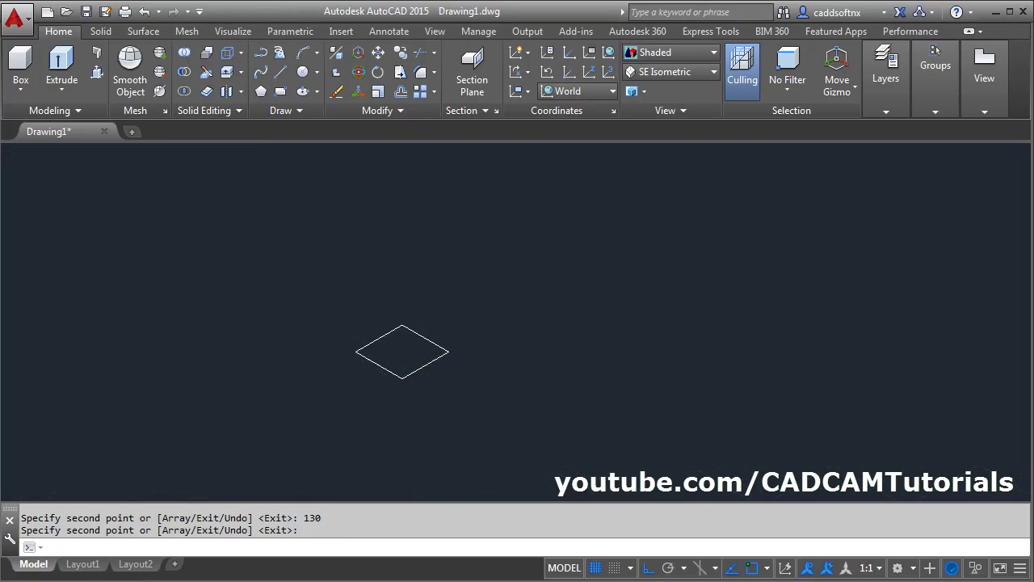
text(e)
key(Return)
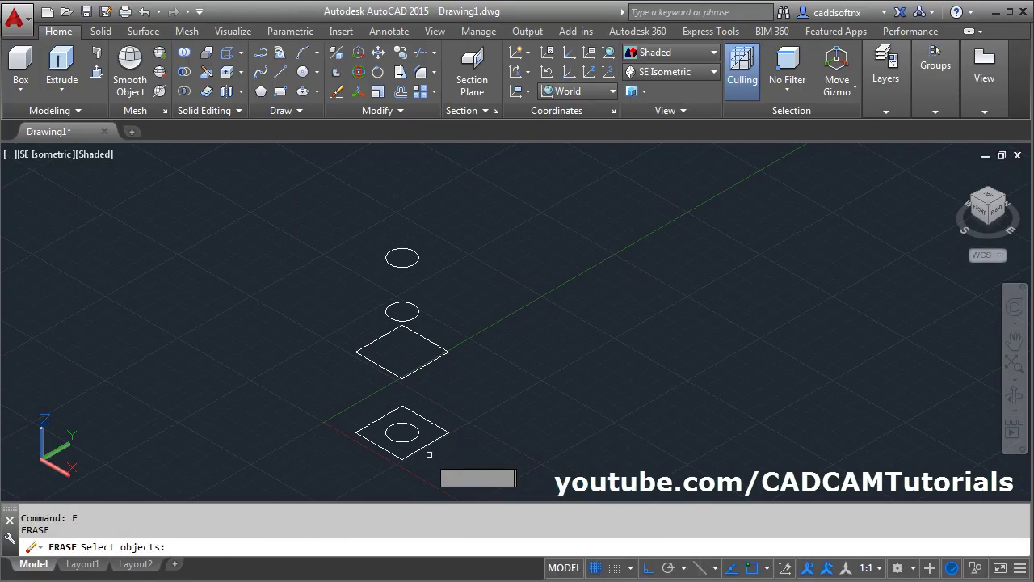
click(406, 445)
key(Return)
scroll(448, 415, up, 2)
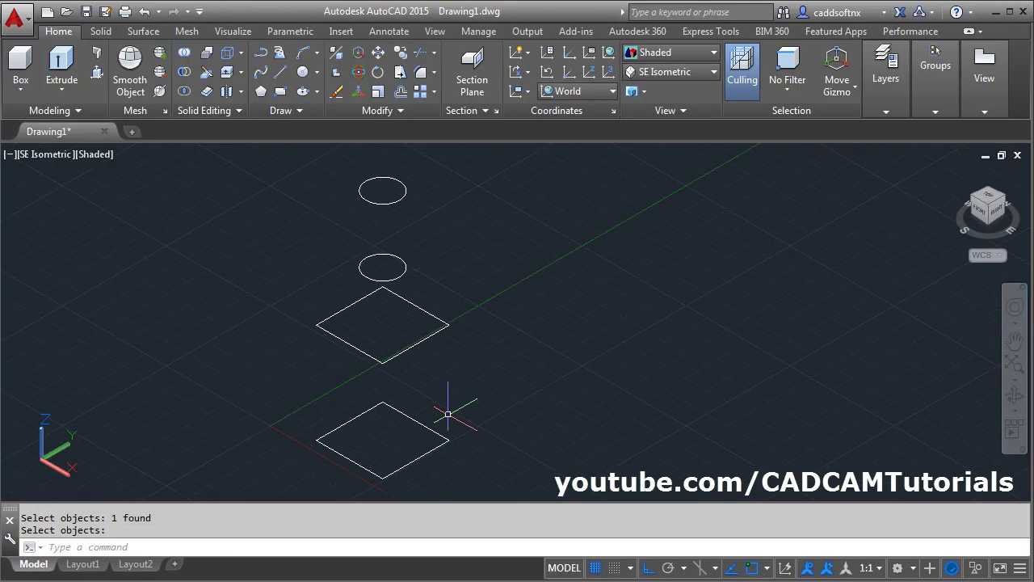
Loft a solid through the base square, upper square, lower circle and top circle in that order, using Cross sections only
shift+middle_drag(449, 415, 485, 369)
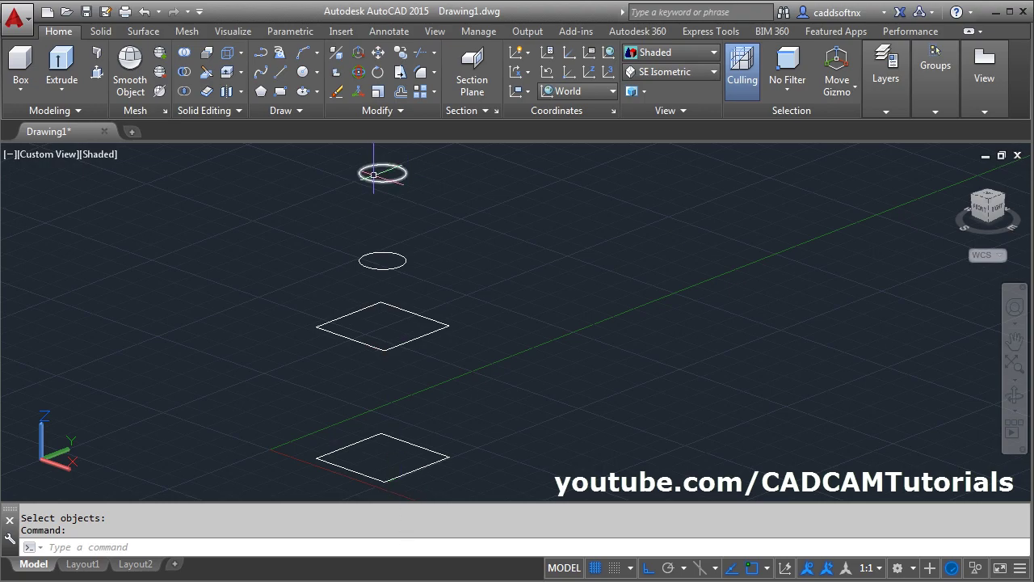
click(61, 86)
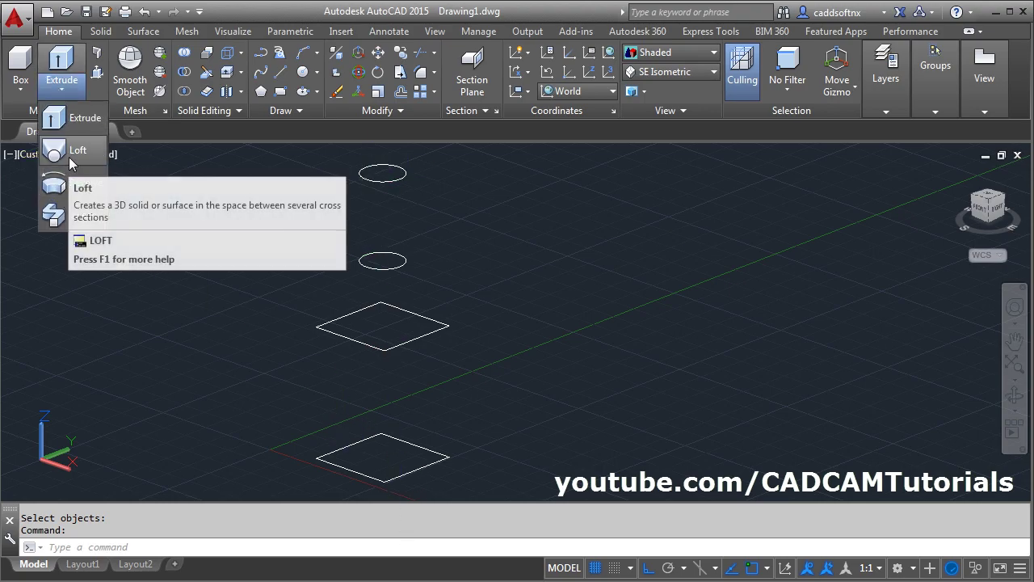
key(Escape)
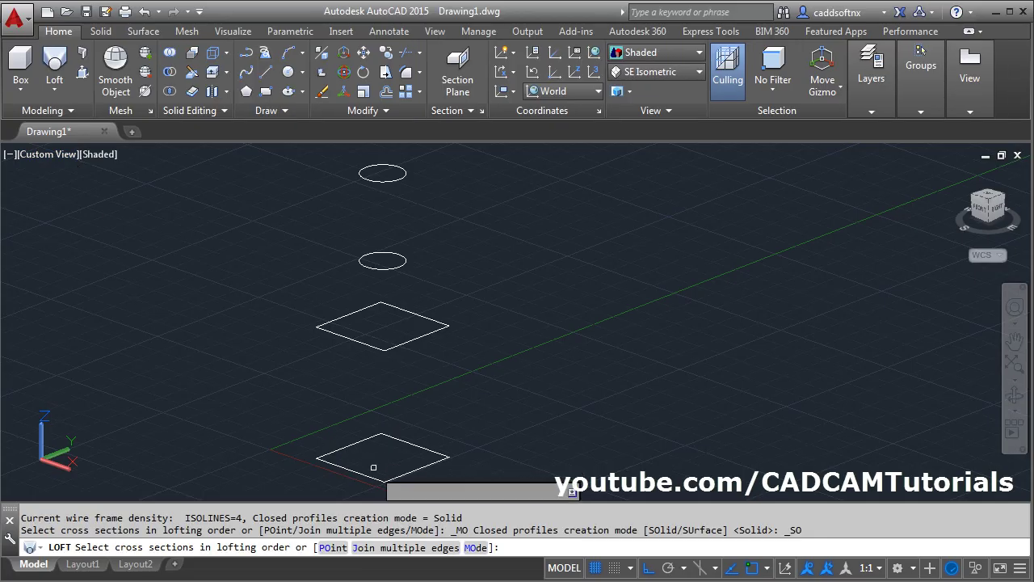
click(364, 476)
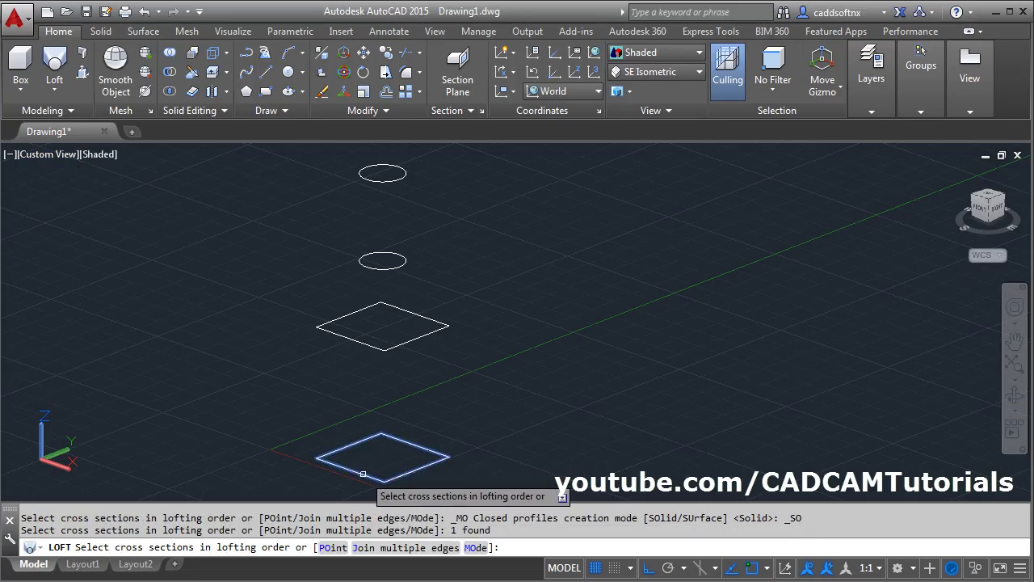
click(364, 342)
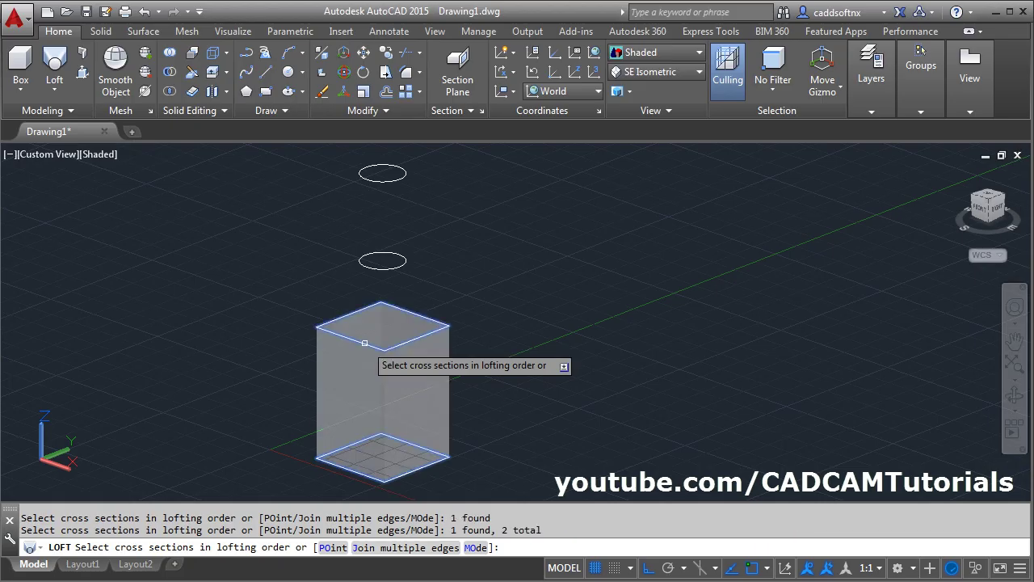
click(374, 267)
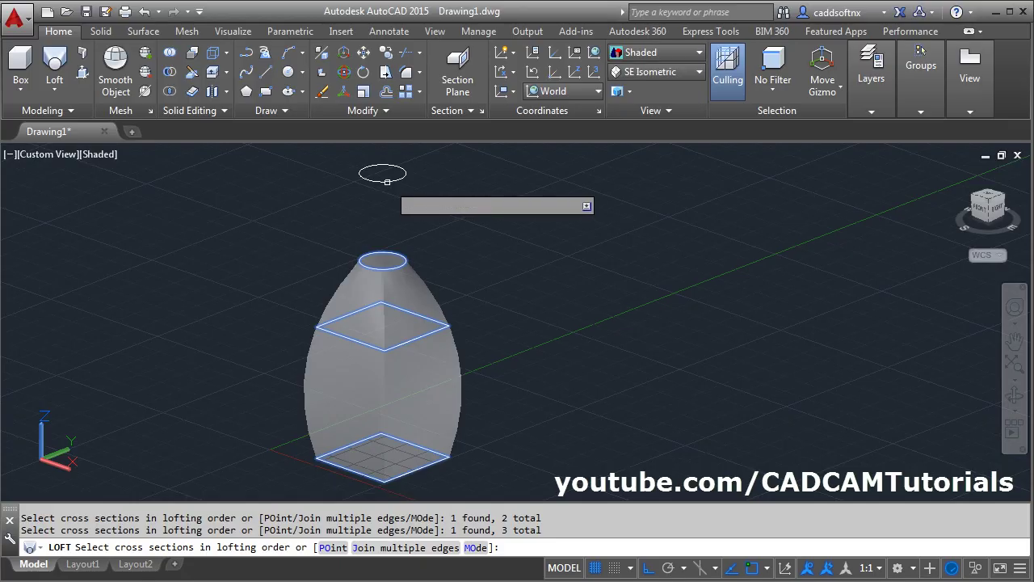
click(387, 181)
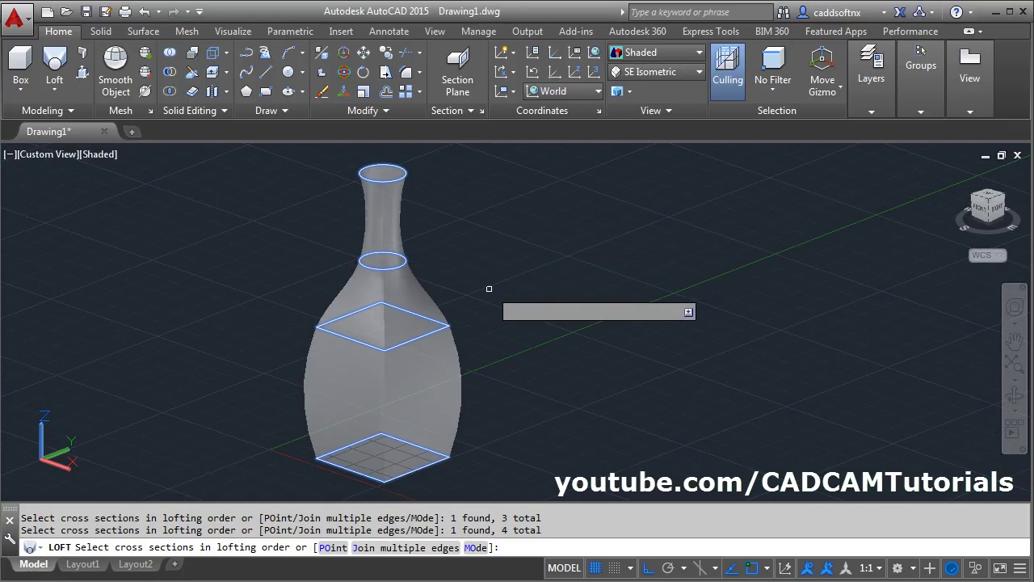
key(Return)
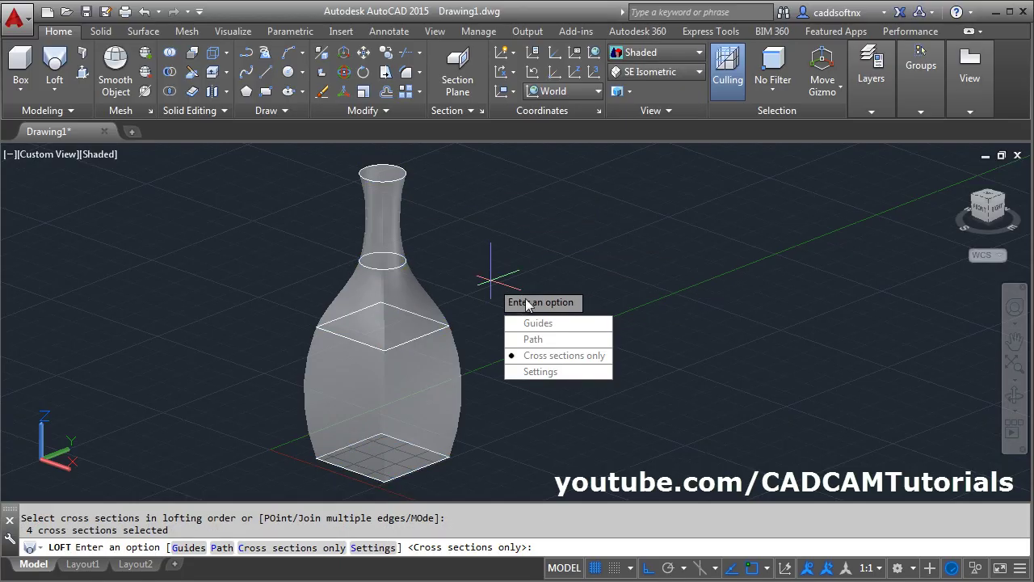
click(566, 356)
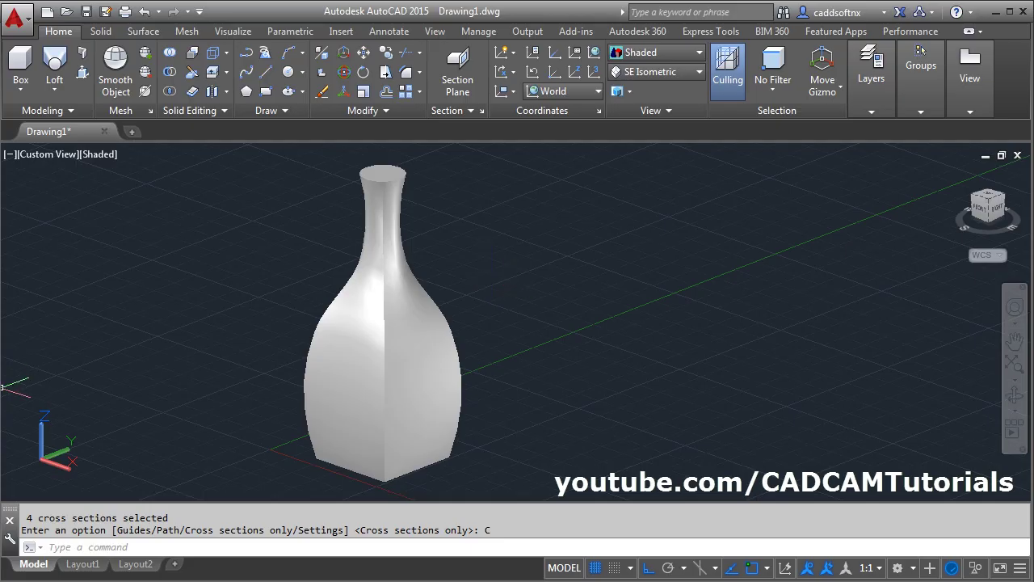
Compare the loft with the reference drawing and change its surface option to Ruled
key(alt+Tab)
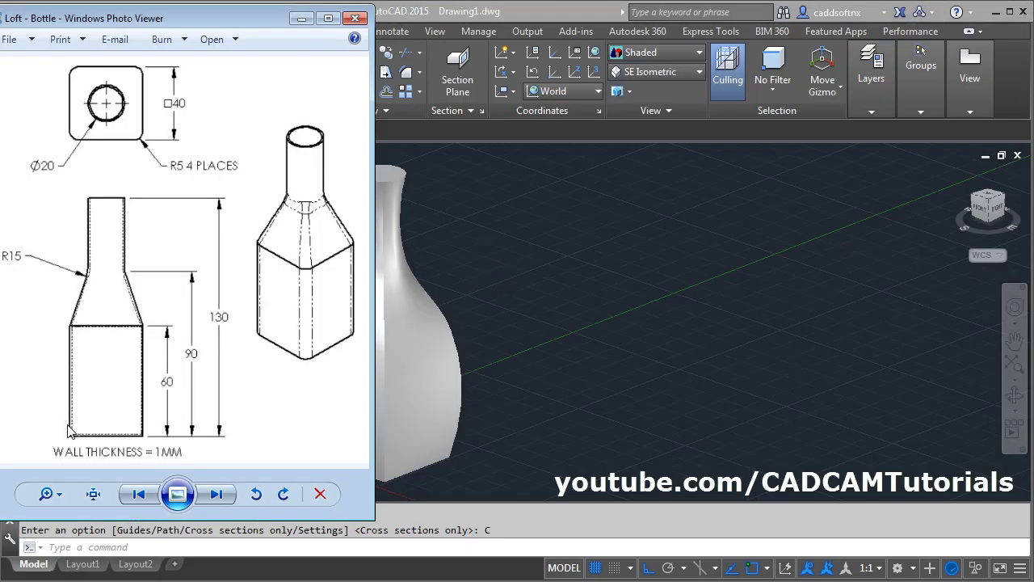
key(alt+Tab)
scroll(485, 355, down, 2)
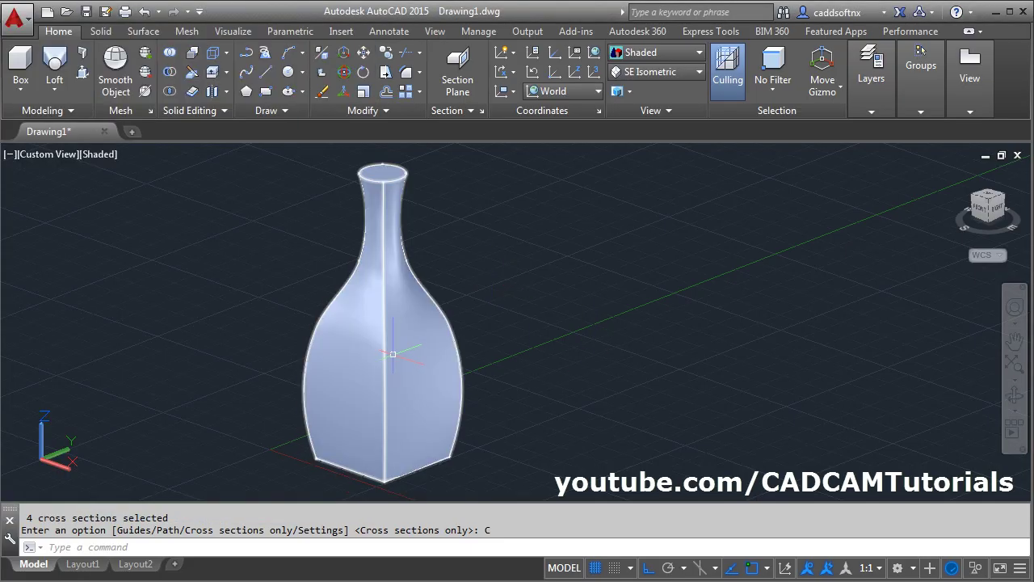
click(393, 293)
scroll(530, 356, up, 2)
scroll(474, 342, down, 2)
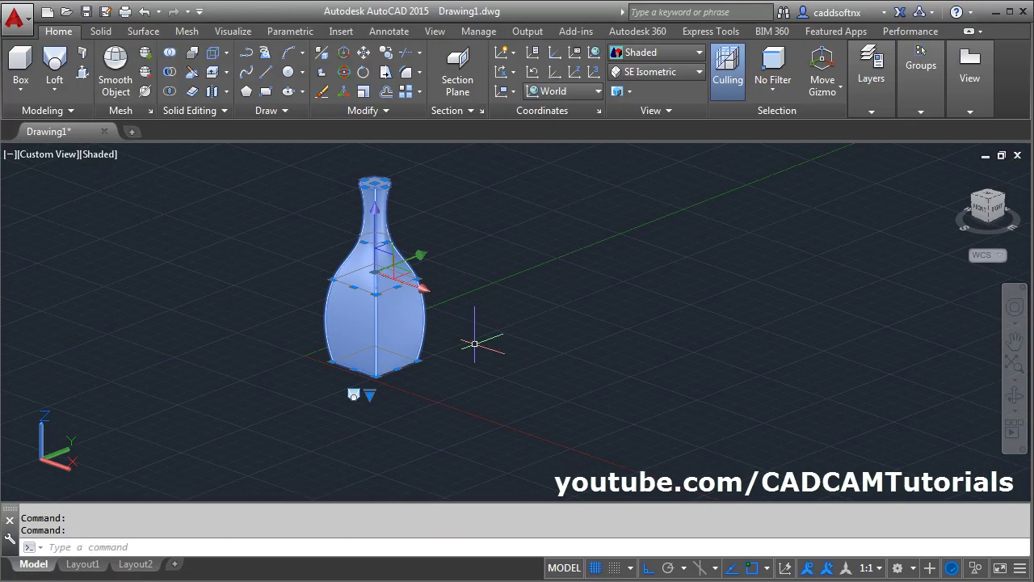
click(371, 399)
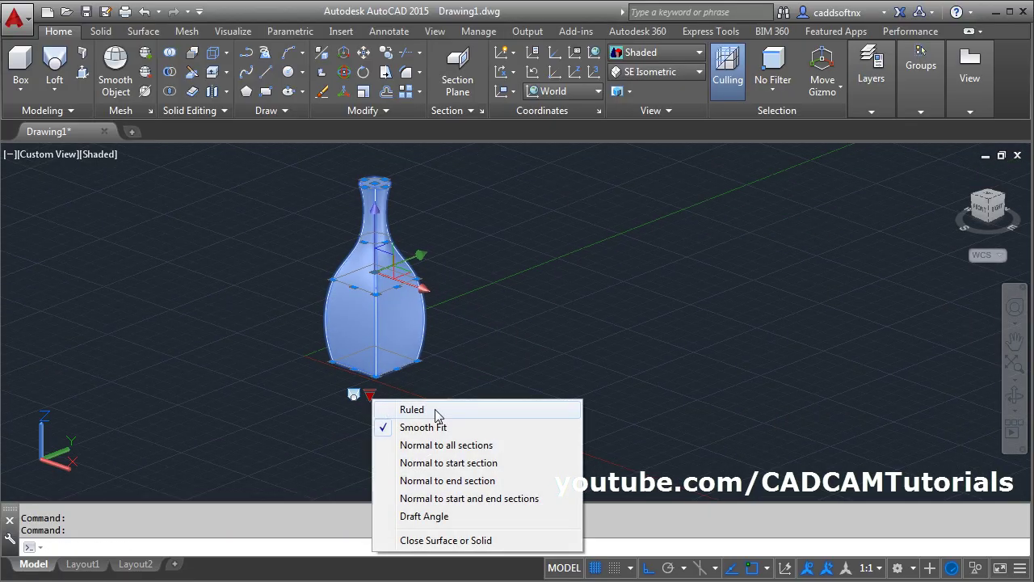
click(410, 410)
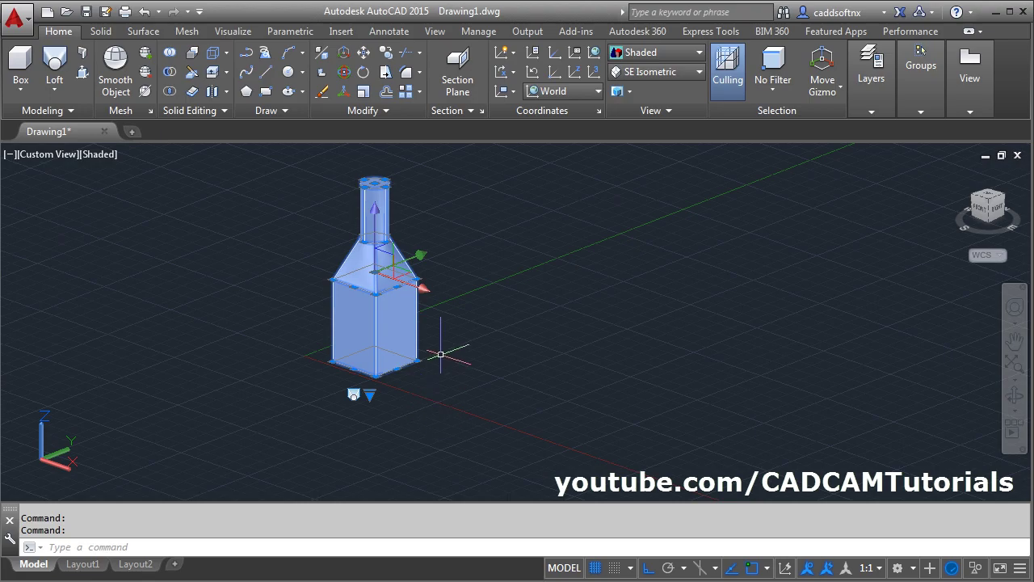
key(Escape)
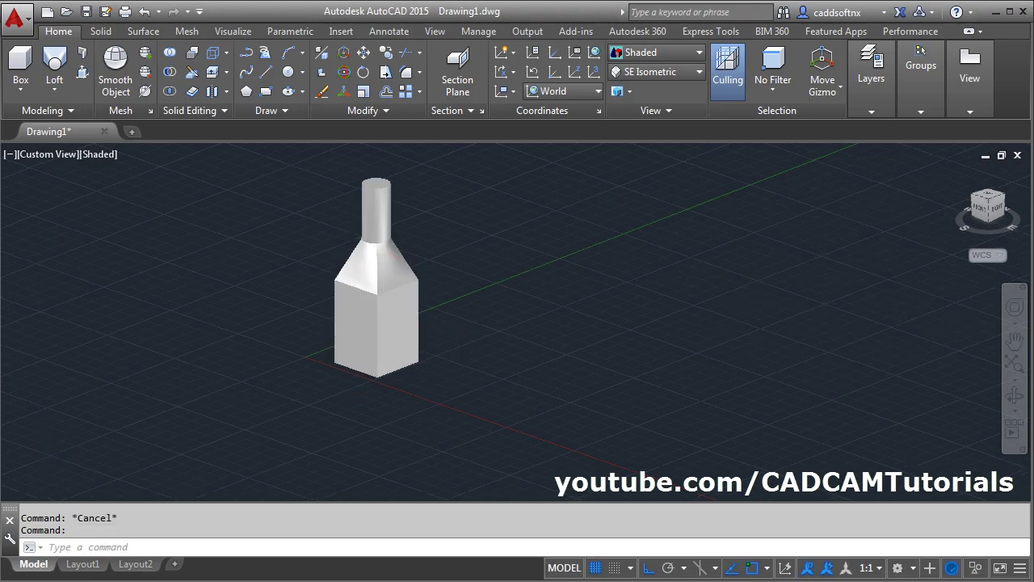
Fillet the four vertical body edges and the four sloping shoulder edges of the bottle with a radius of 5, per the reference drawing
scroll(176, 206, up, 3)
middle_drag(711, 416, 668, 404)
key(alt+Tab)
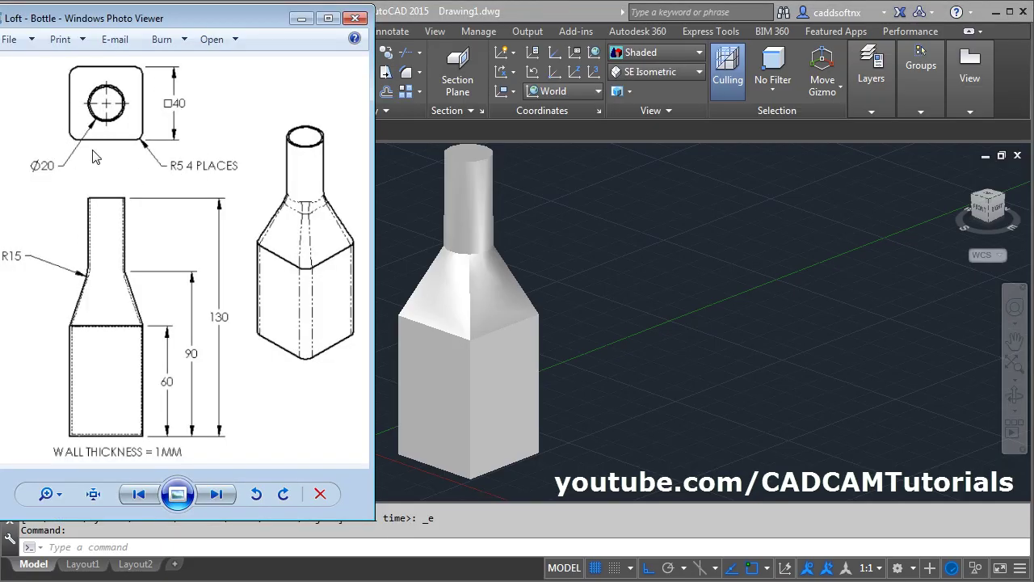
key(alt+Tab)
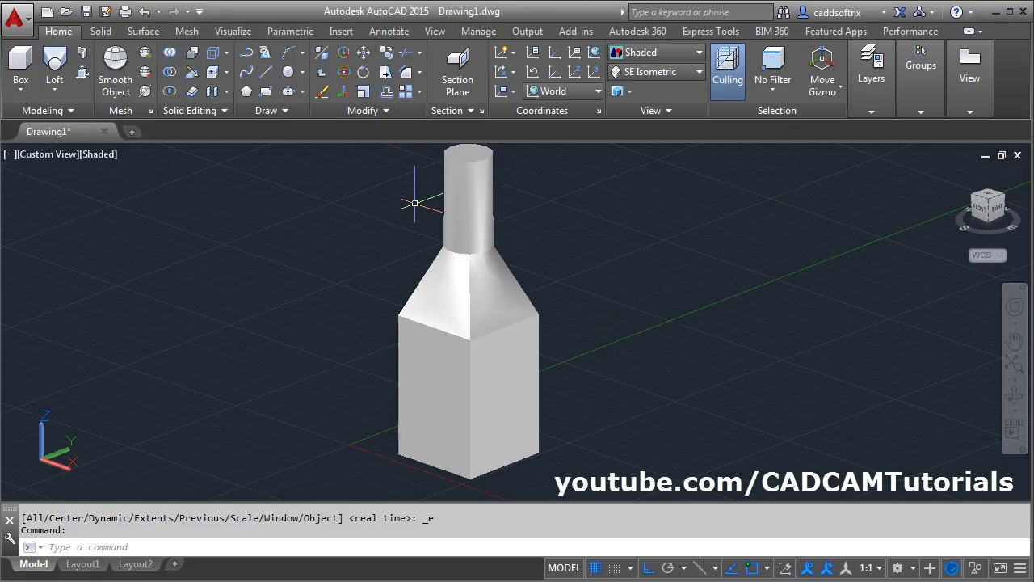
click(406, 74)
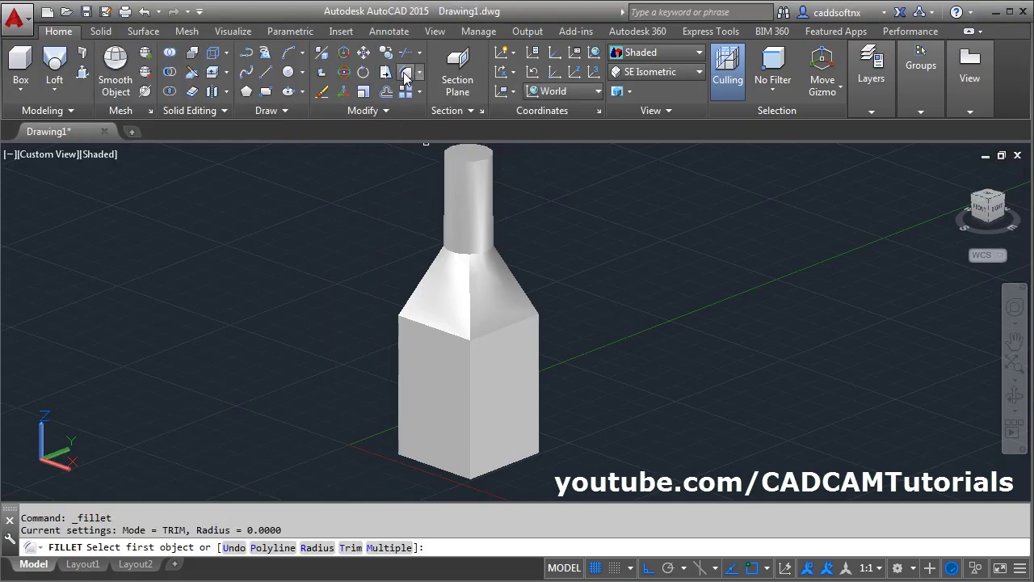
click(471, 421)
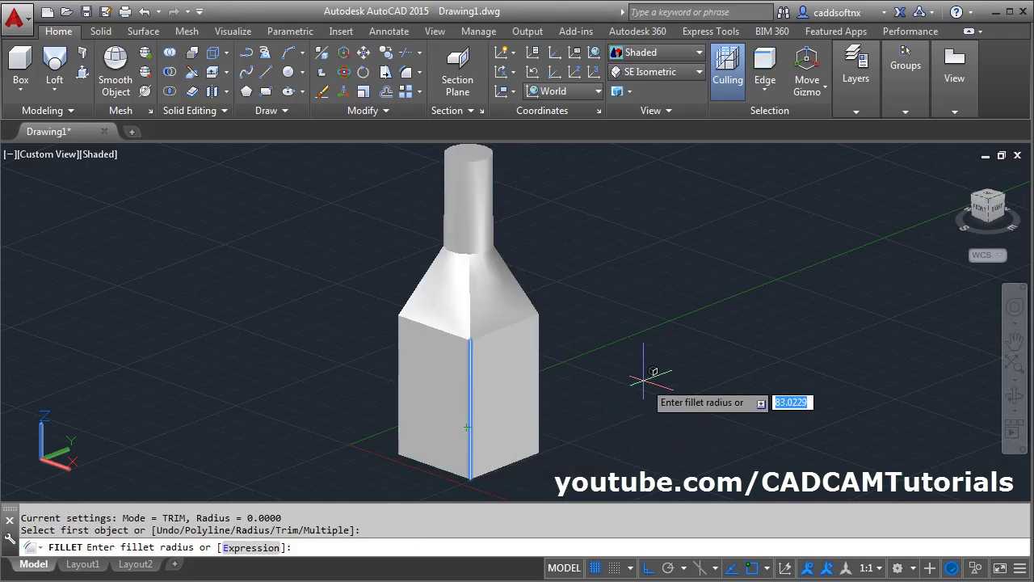
text(5)
key(Return)
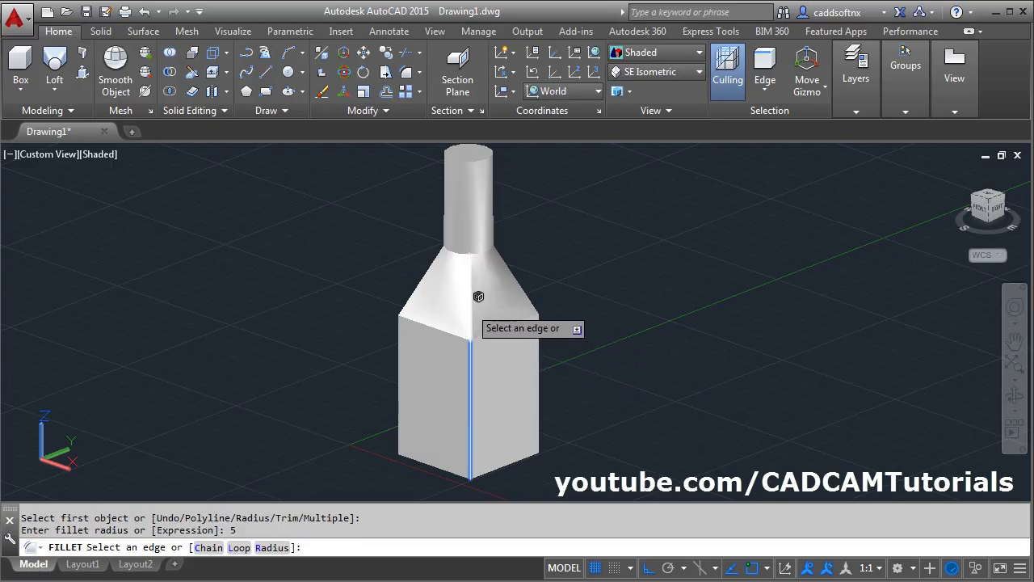
click(472, 300)
click(525, 294)
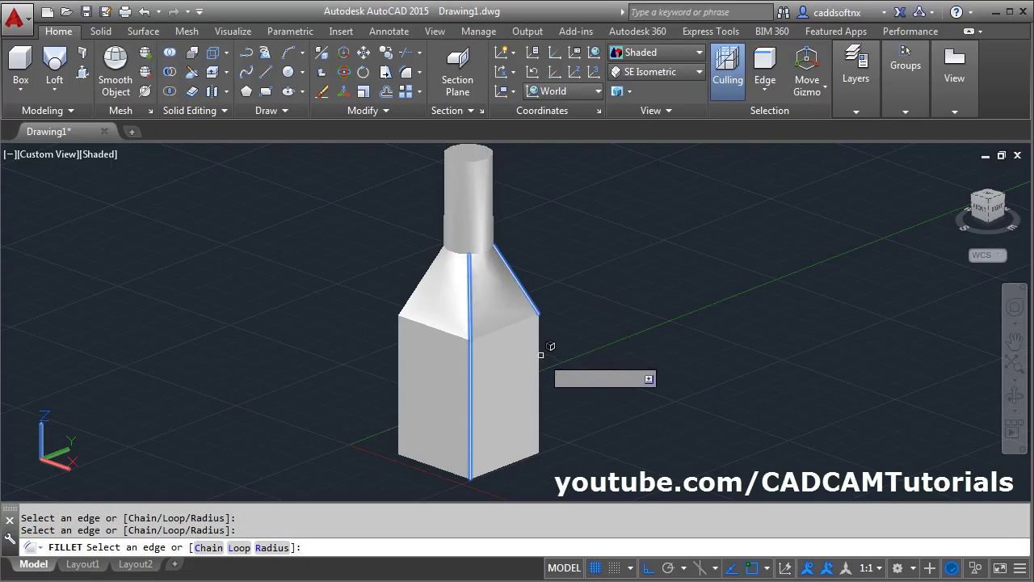
click(539, 357)
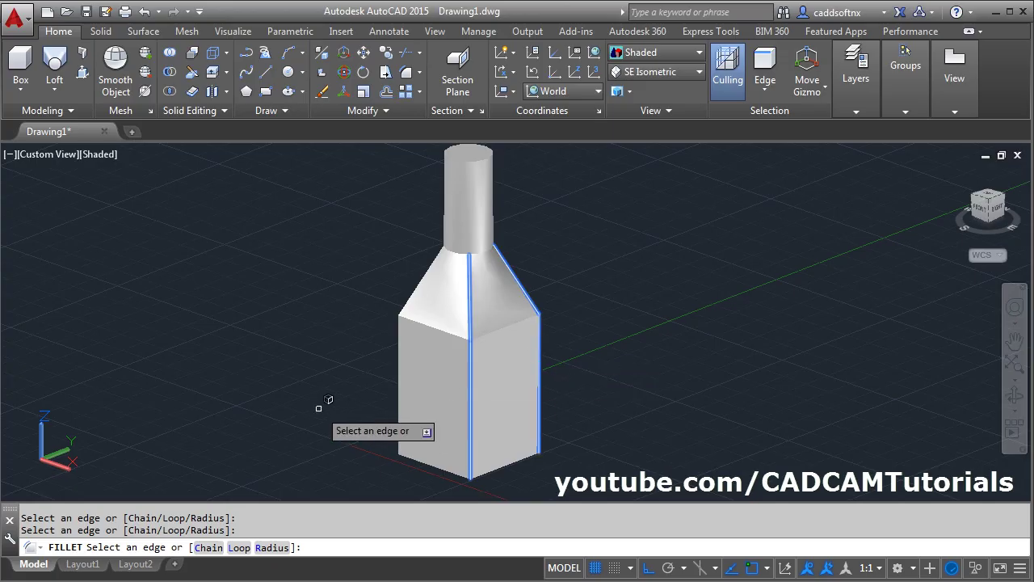
click(398, 356)
click(414, 289)
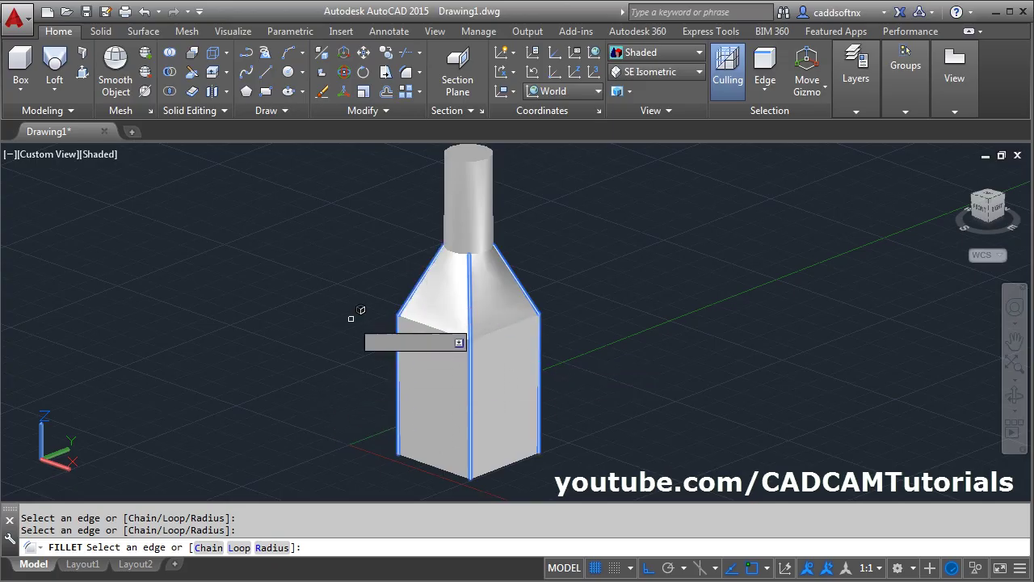
shift+middle_drag(351, 323, 400, 296)
click(406, 309)
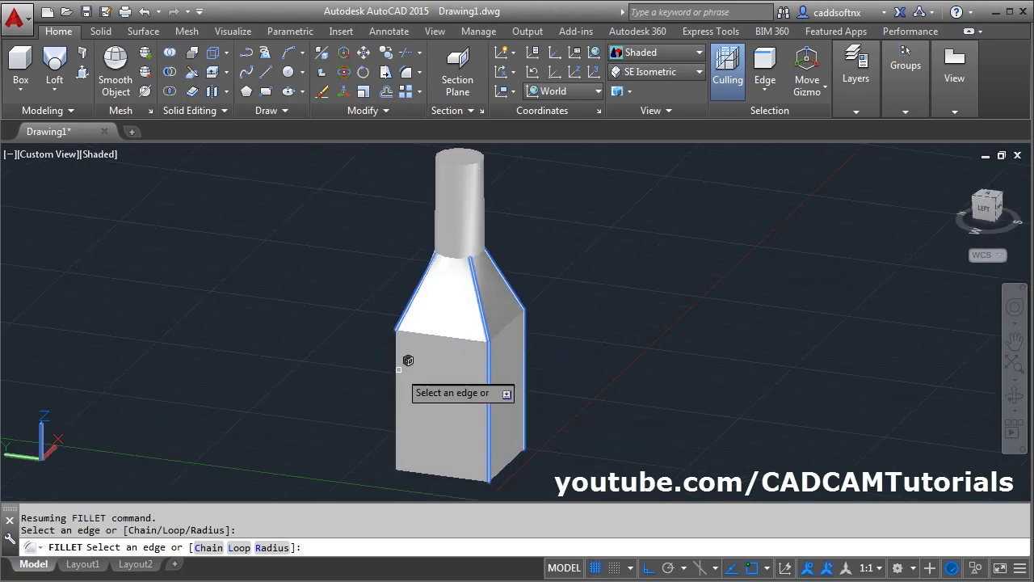
click(396, 373)
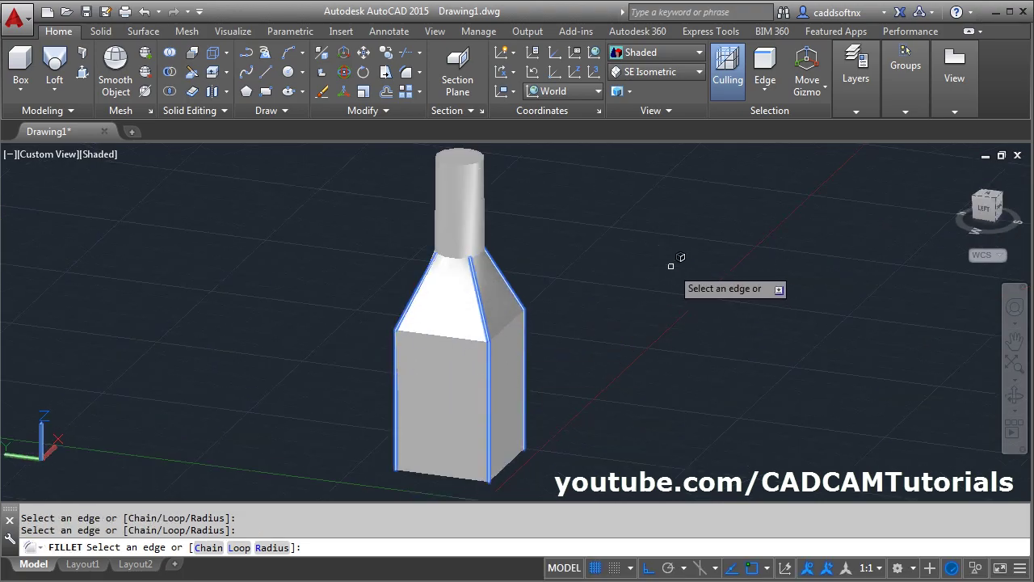
key(Return)
Fillet the edges all around the joint between the bottle's neck and shoulder with a radius of 15, per the reference drawing
shift+middle_drag(670, 278, 465, 356)
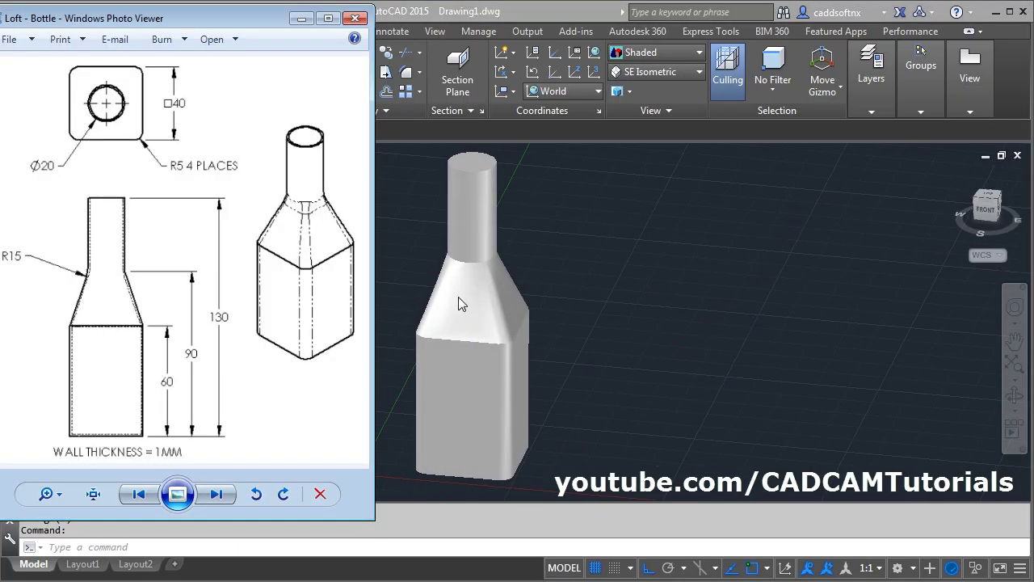
click(554, 250)
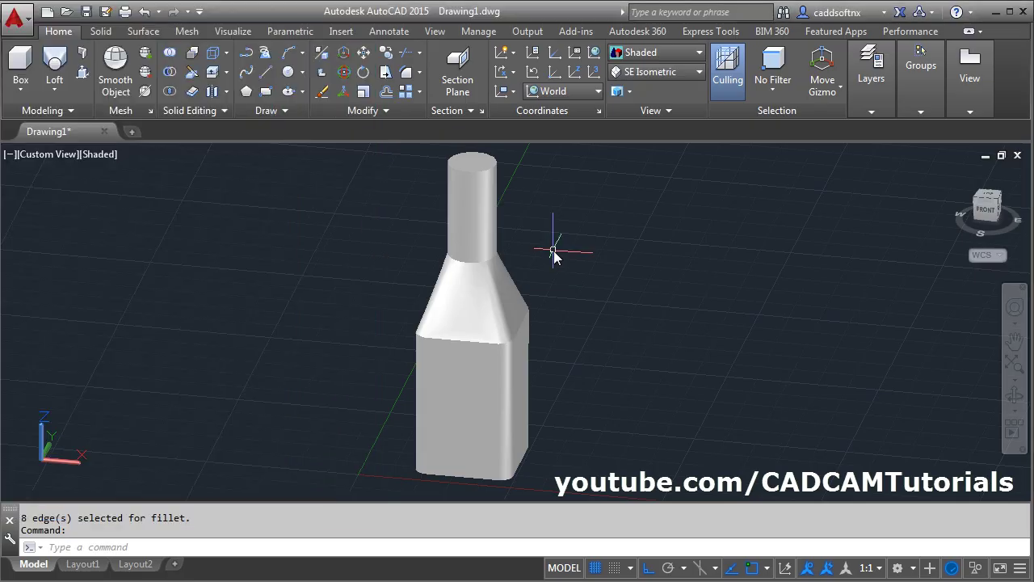
click(408, 75)
scroll(539, 257, up, 3)
scroll(538, 257, up, 2)
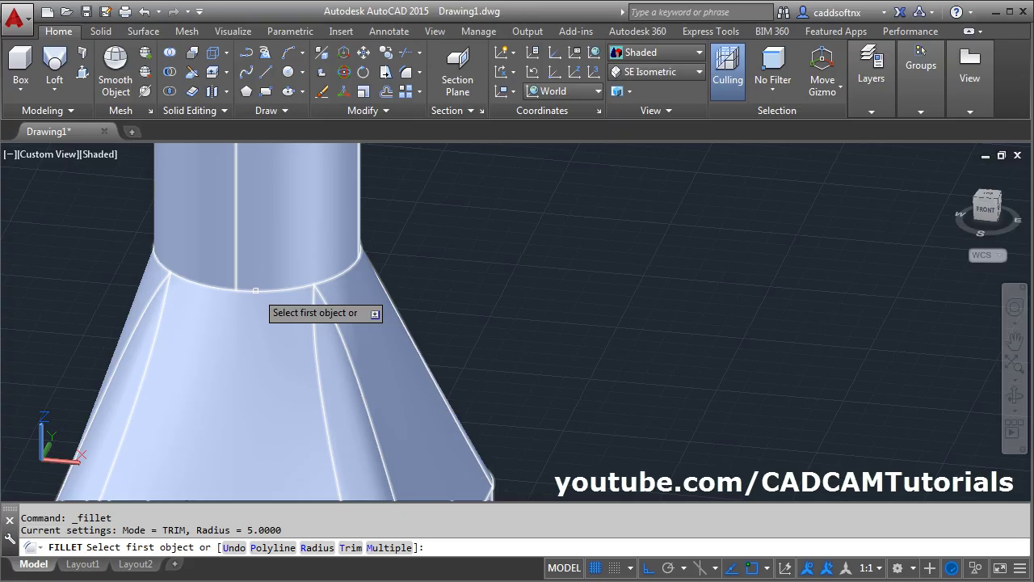
click(255, 290)
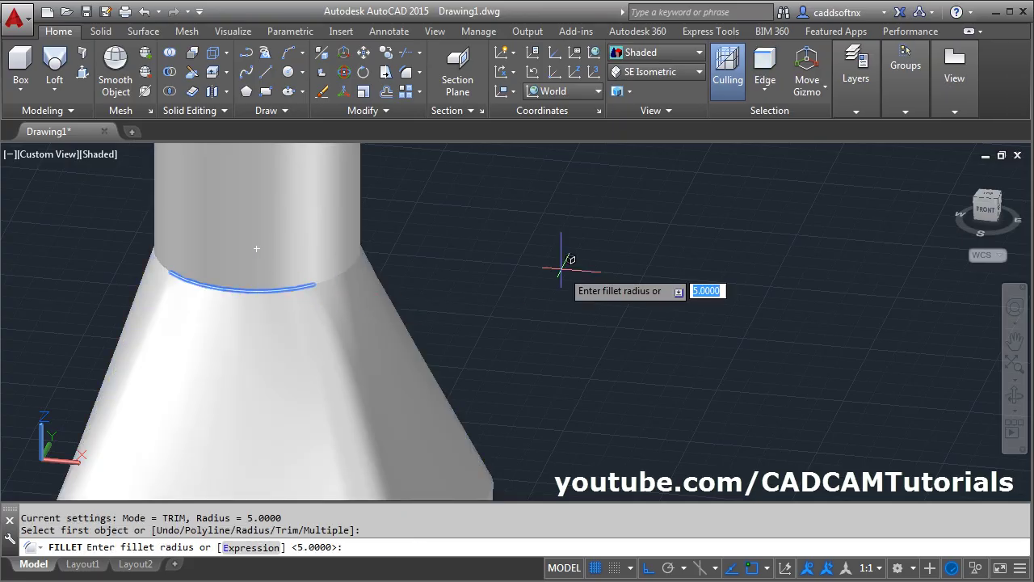
text(15)
key(Return)
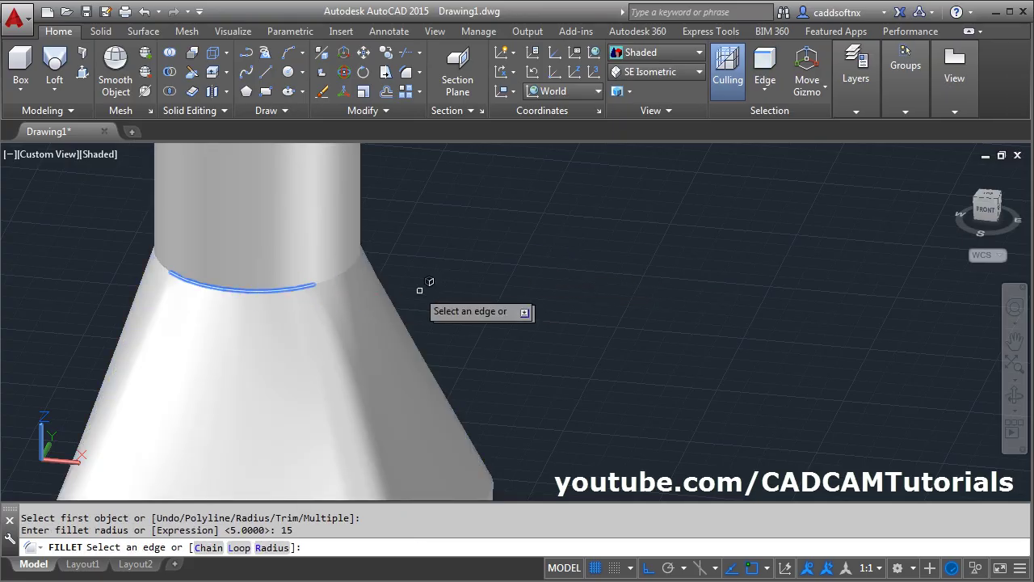
click(351, 267)
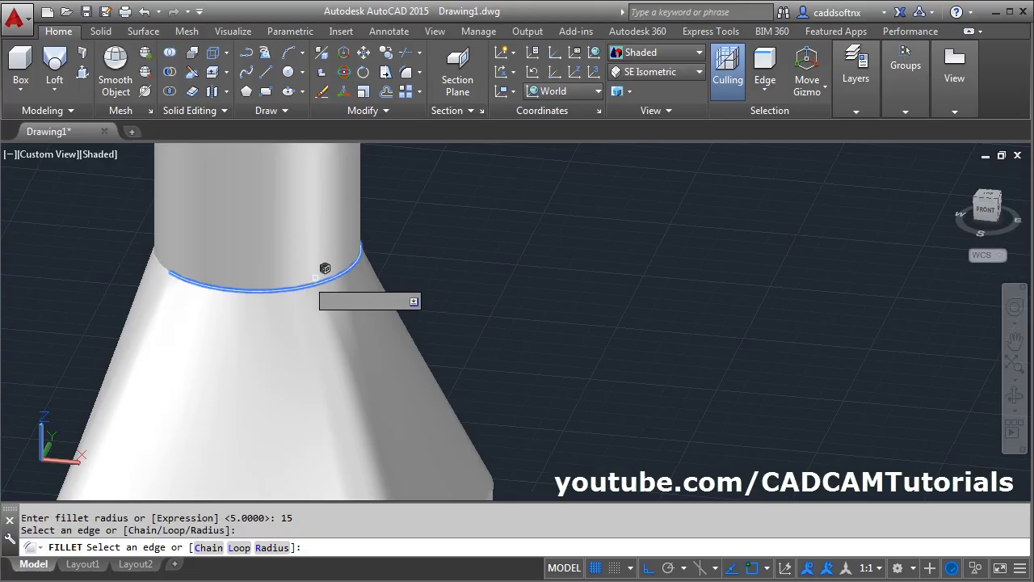
click(168, 252)
scroll(390, 291, up, 3)
scroll(391, 290, down, 4)
scroll(227, 300, down, 2)
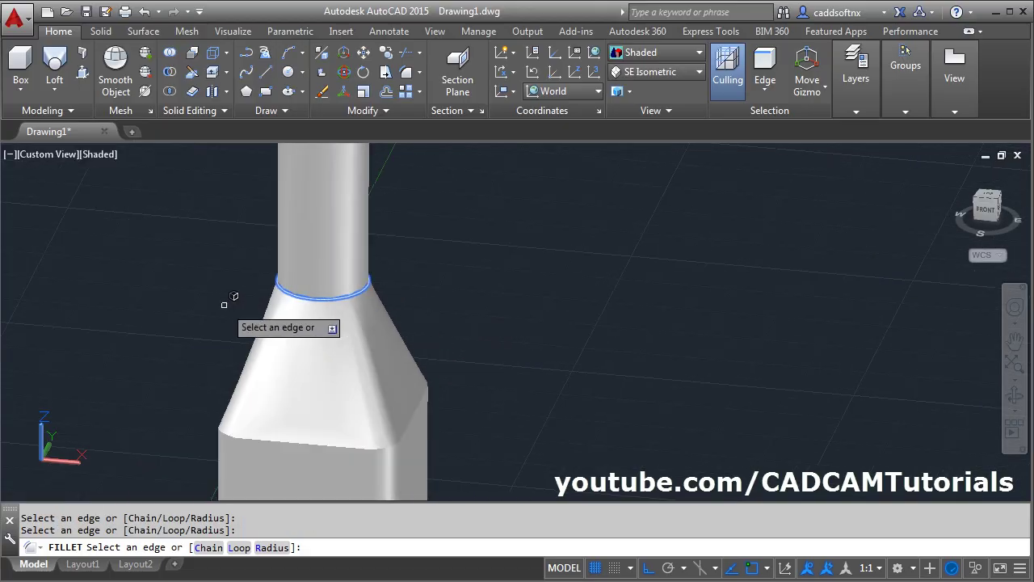
shift+middle_drag(226, 300, 450, 302)
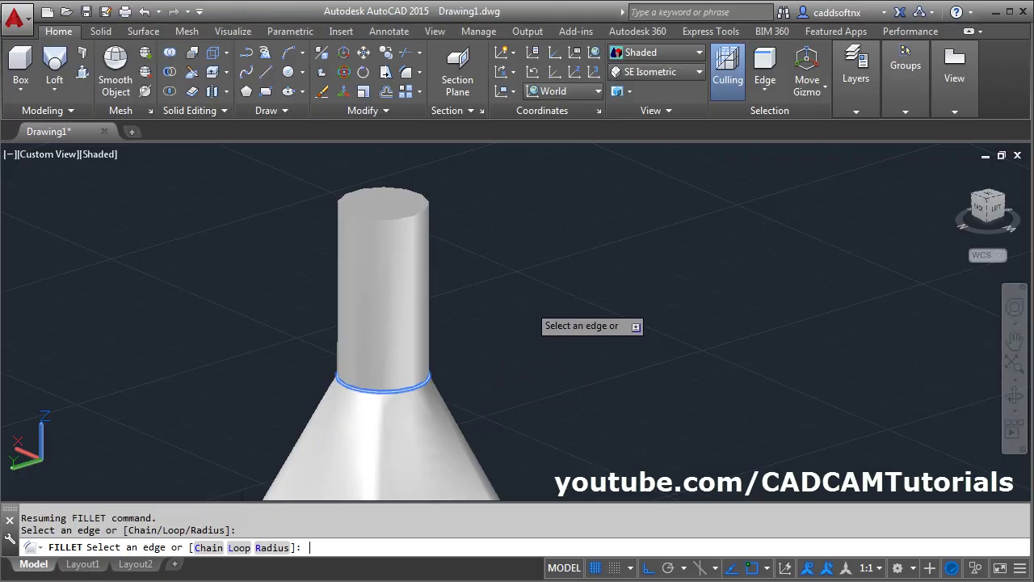
key(Return)
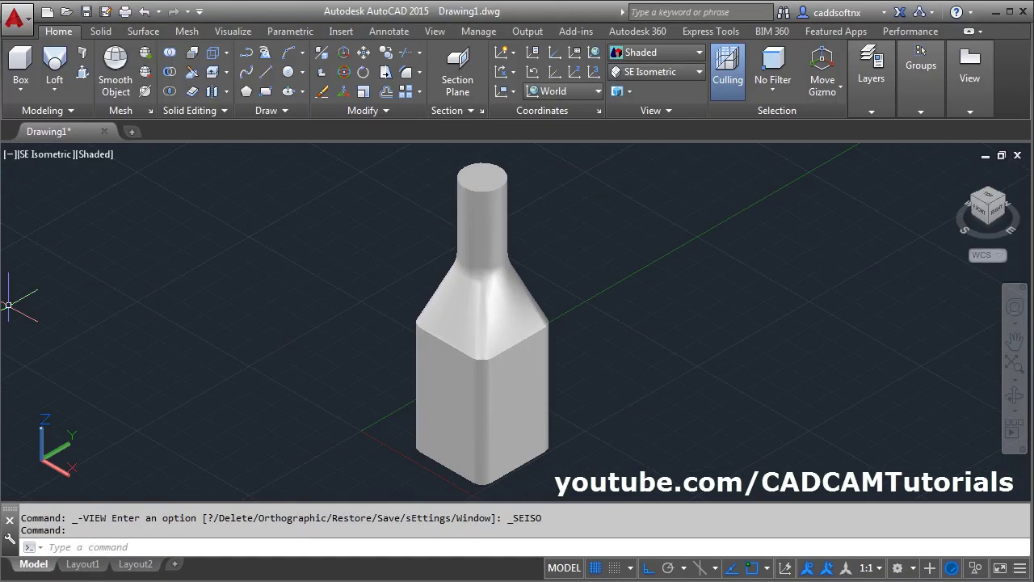
Shell the bottle to the reference drawing's wall thickness of 1, removing the neck's top face to leave it open
key(alt+Tab)
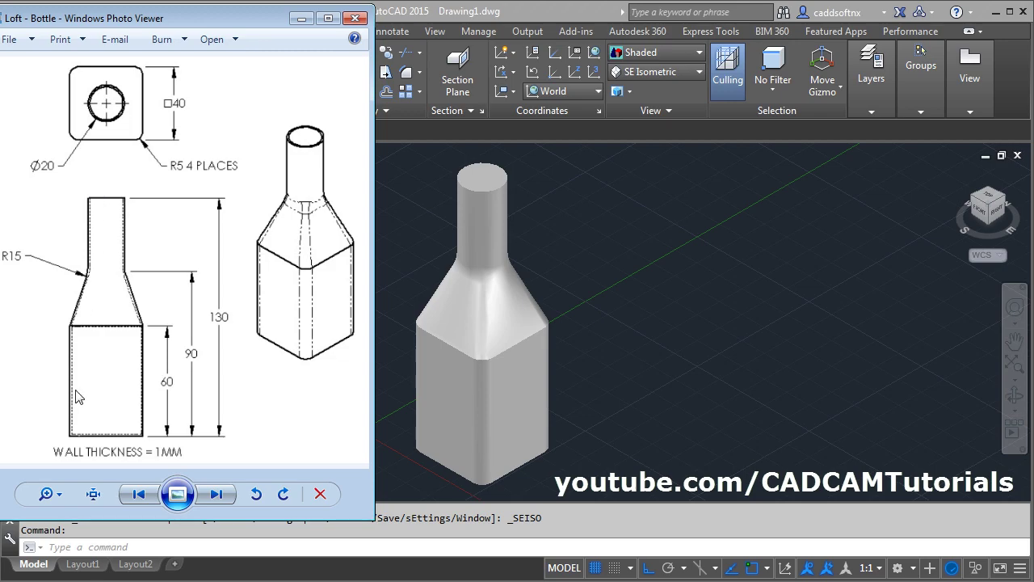
click(630, 293)
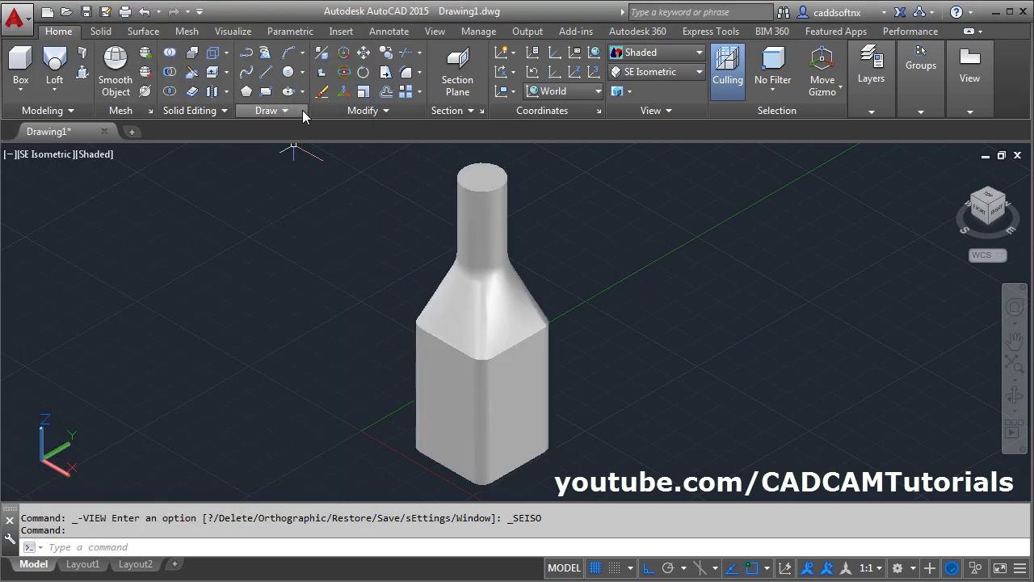
click(227, 93)
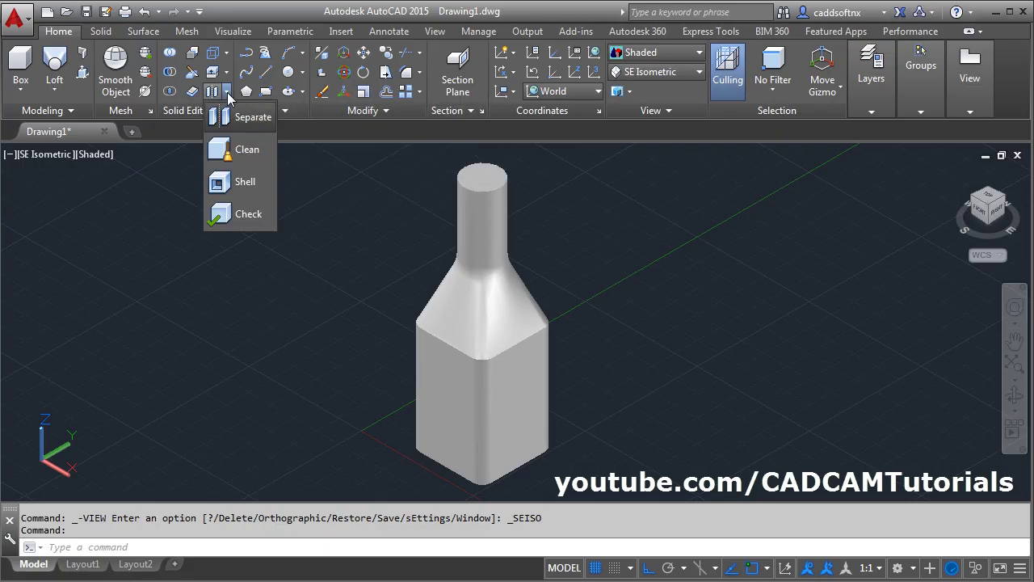
click(227, 192)
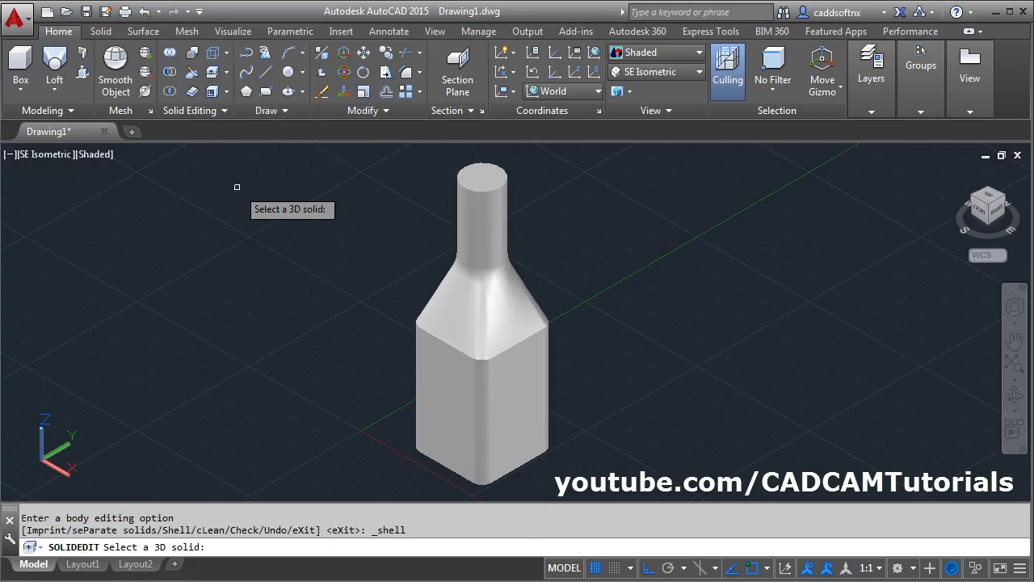
click(452, 341)
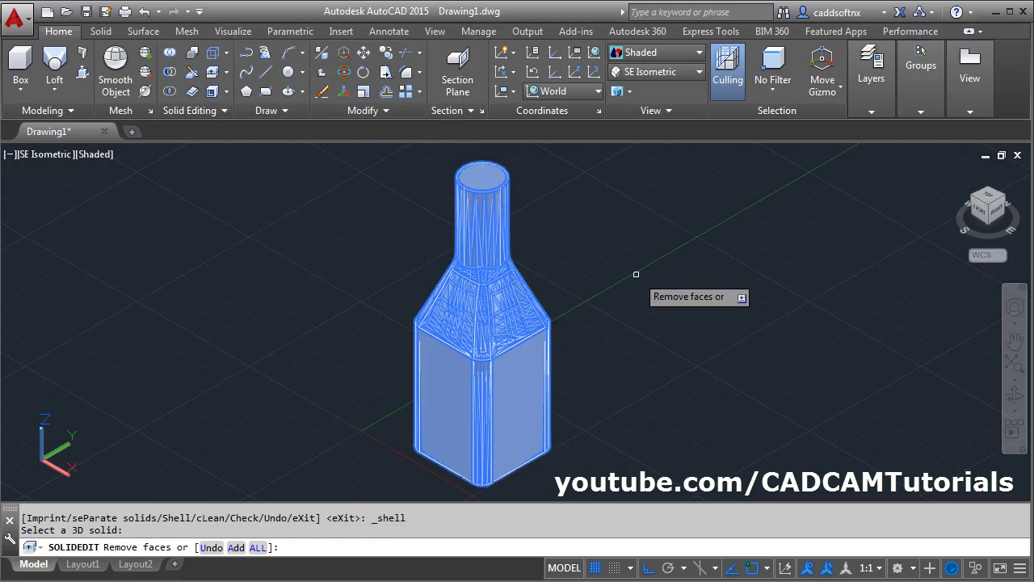
click(479, 174)
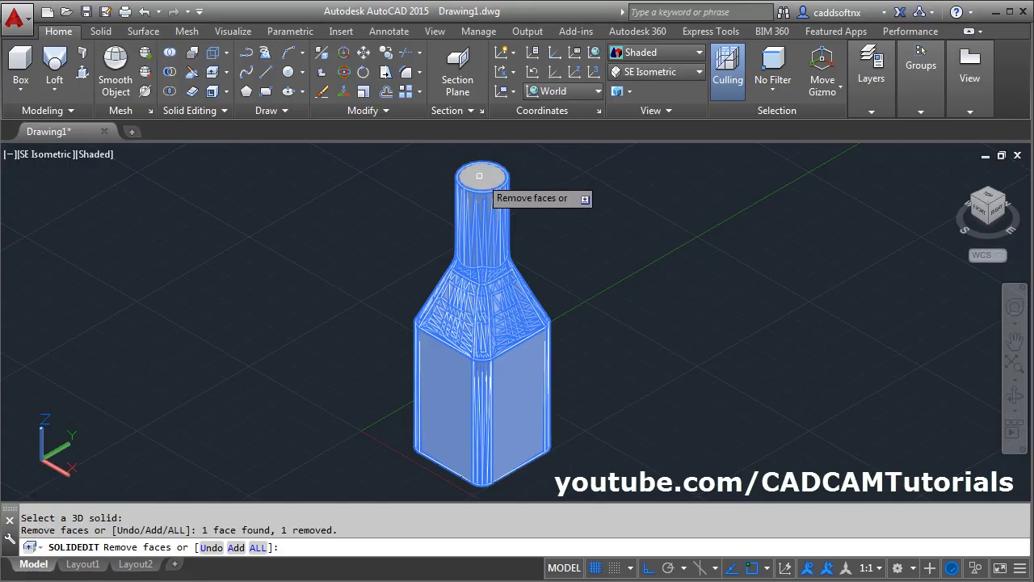
key(Return)
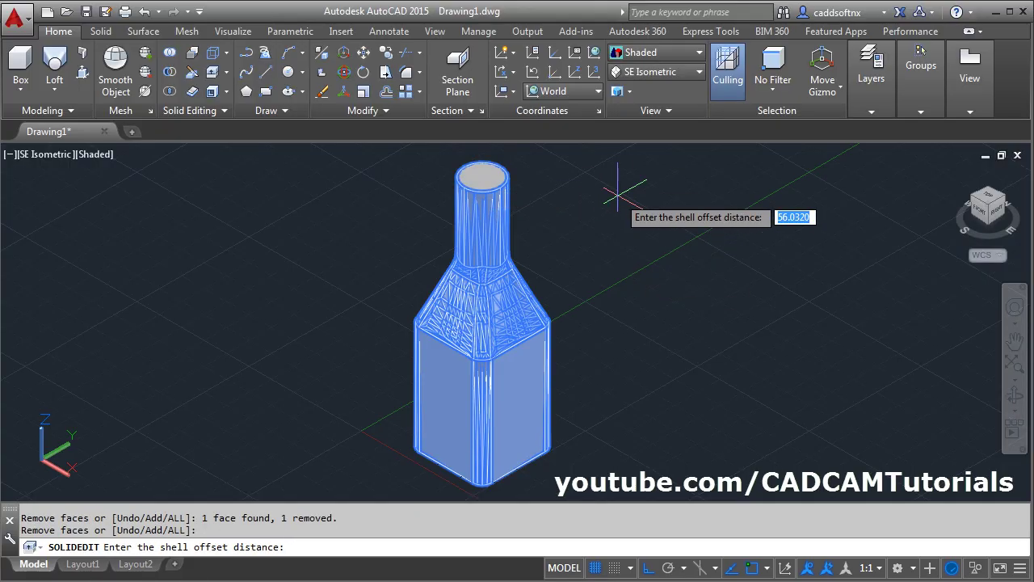
text(1)
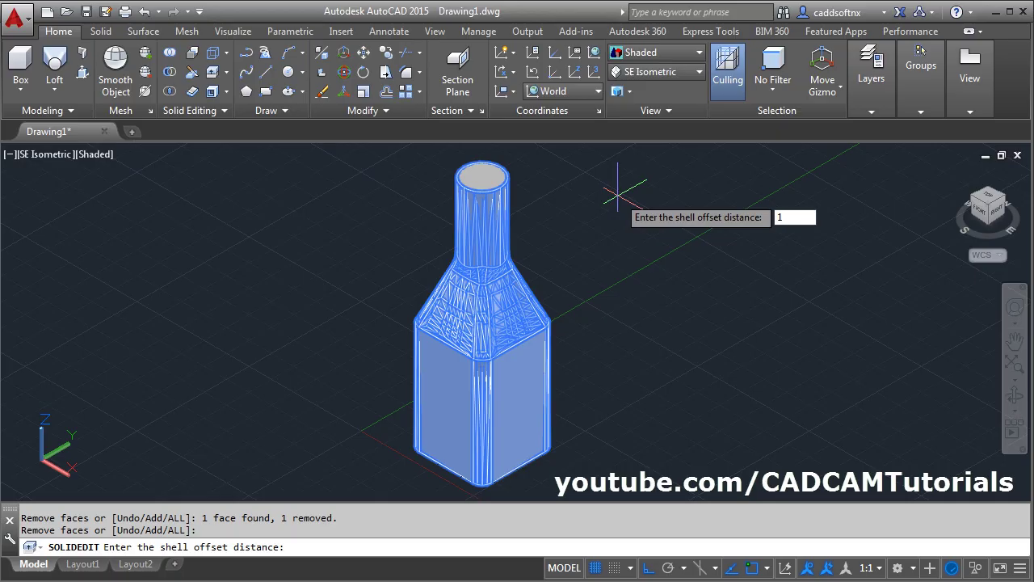
key(Return)
key(Escape)
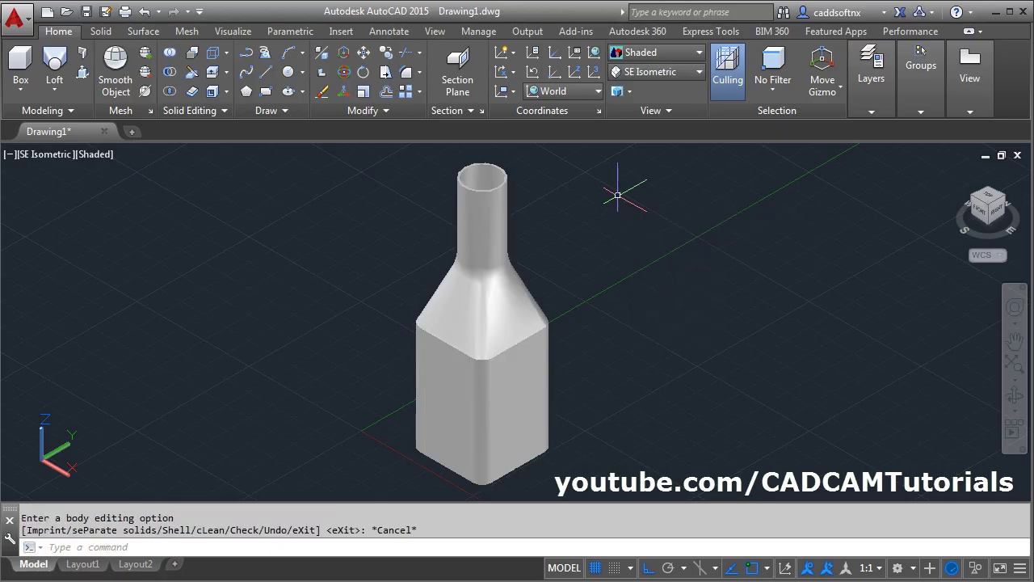
mouse_move(536, 219)
shift+middle_down()
mouse_move(527, 299)
mouse_move(593, 196)
mouse_move(542, 193)
mouse_move(534, 203)
shift+middle_up()
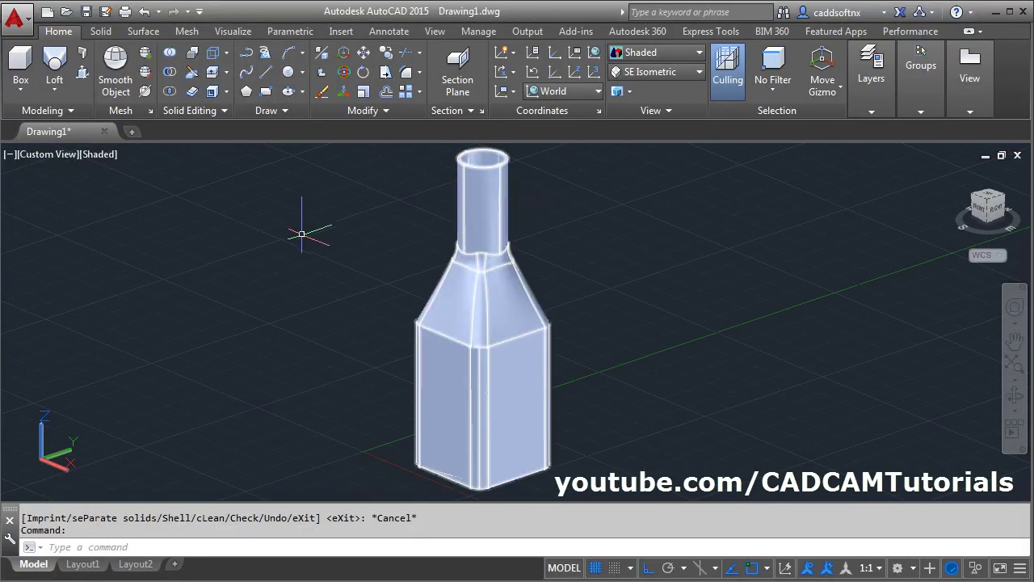
Create a new drawing and view the screwdriver reference drawing
click(132, 131)
click(139, 329)
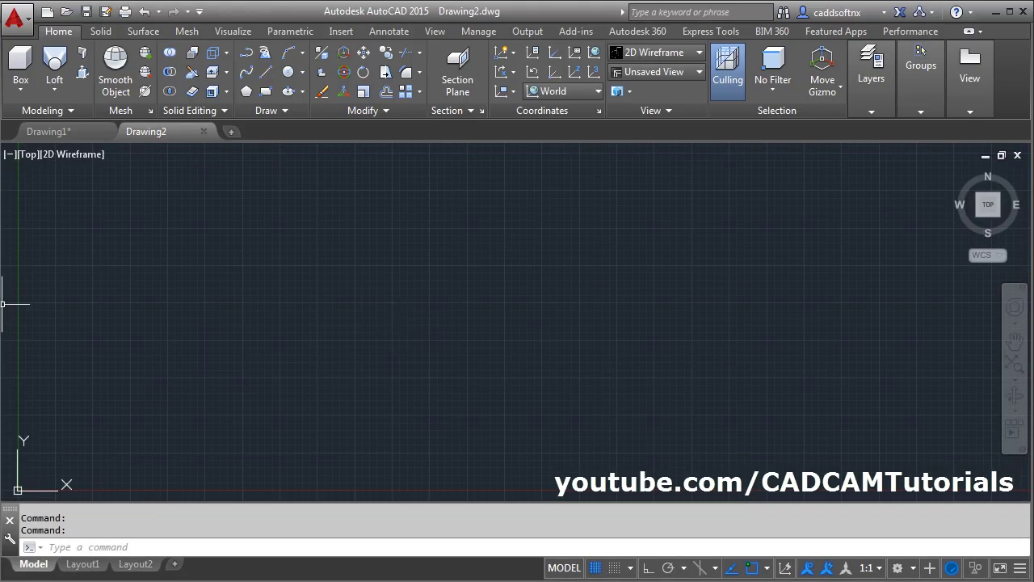
key(alt+Tab)
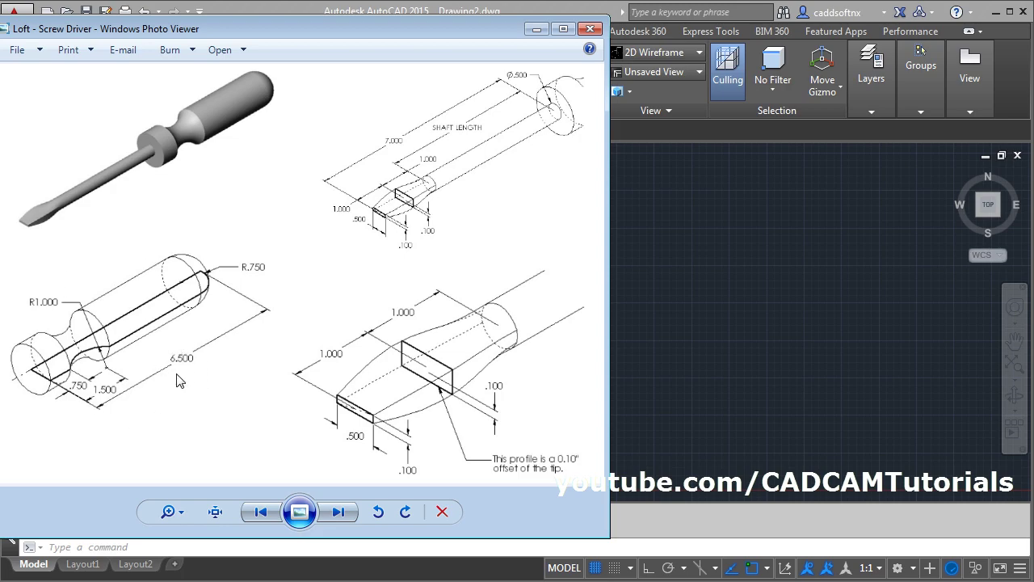
click(700, 350)
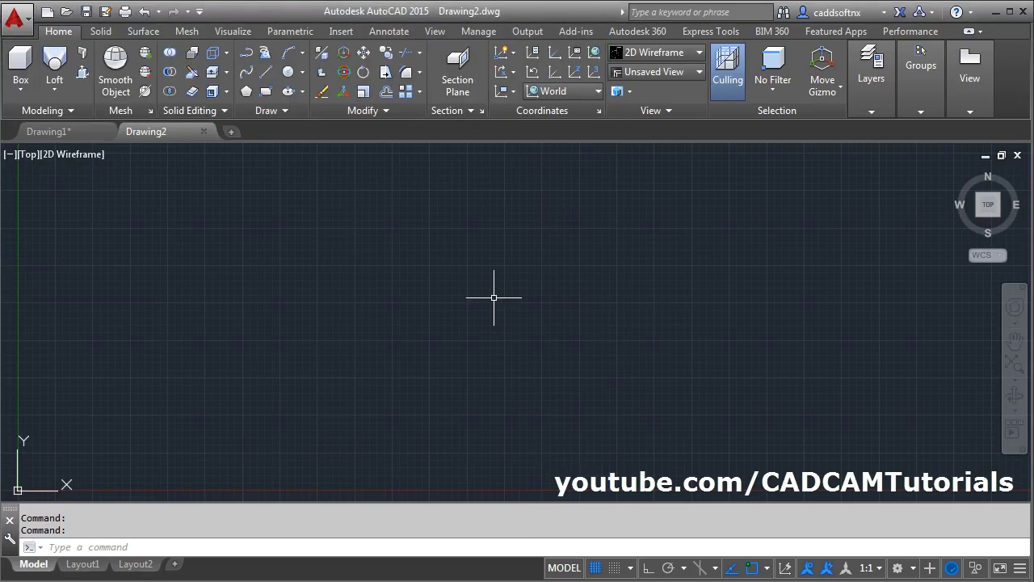
Set the drawing's length units to Engineering
text(UN)
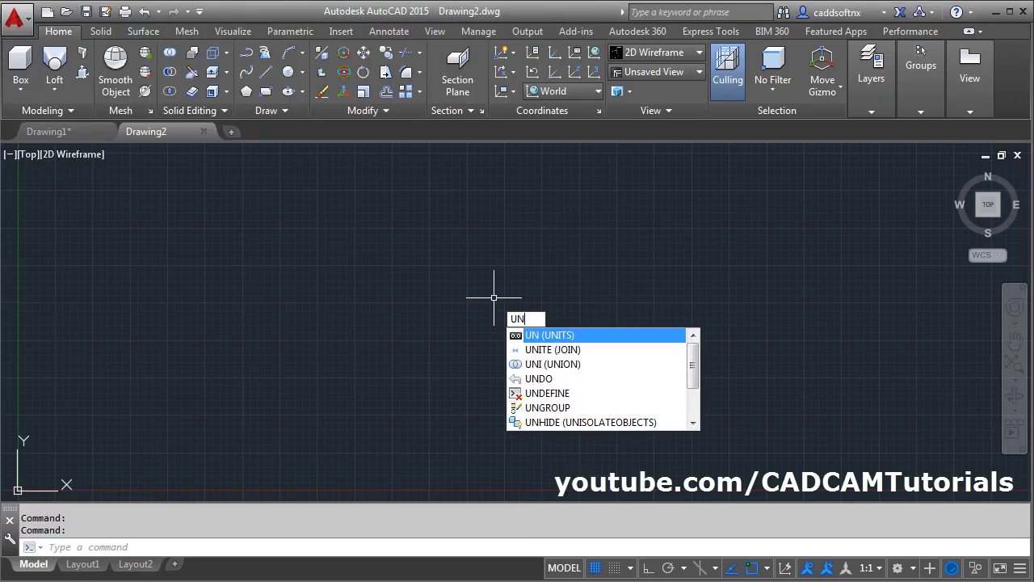
key(Return)
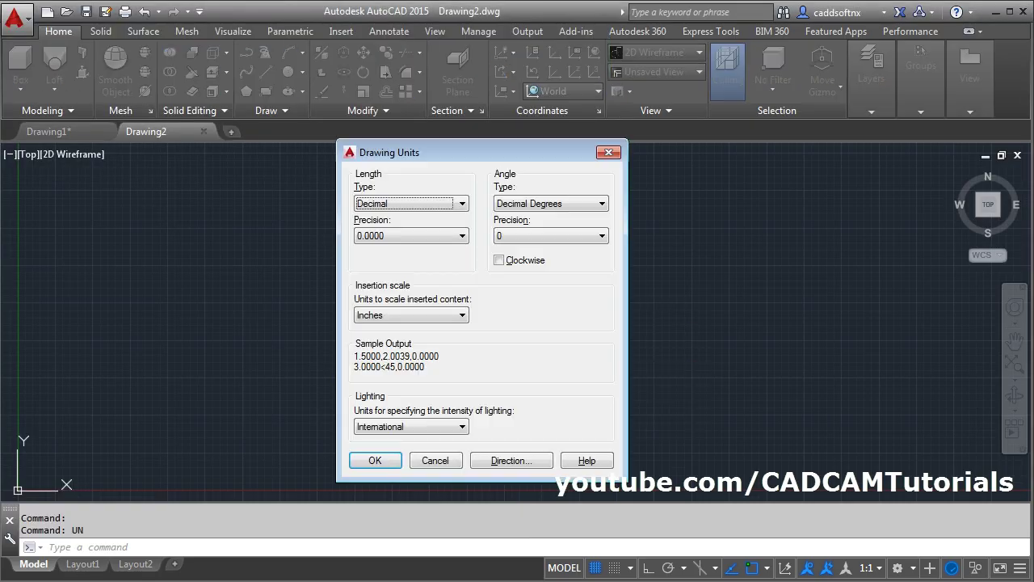
click(396, 203)
click(396, 237)
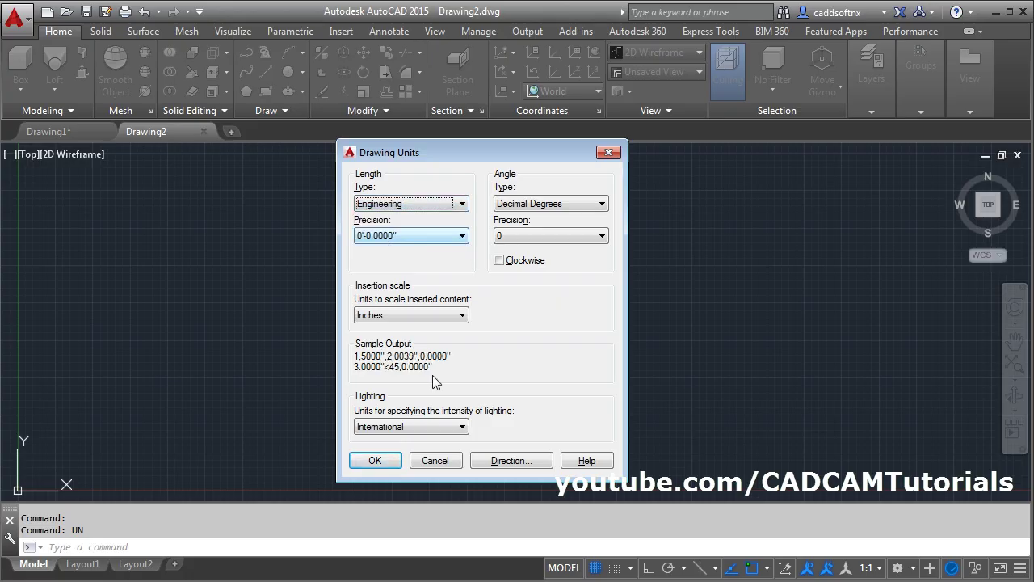
click(375, 460)
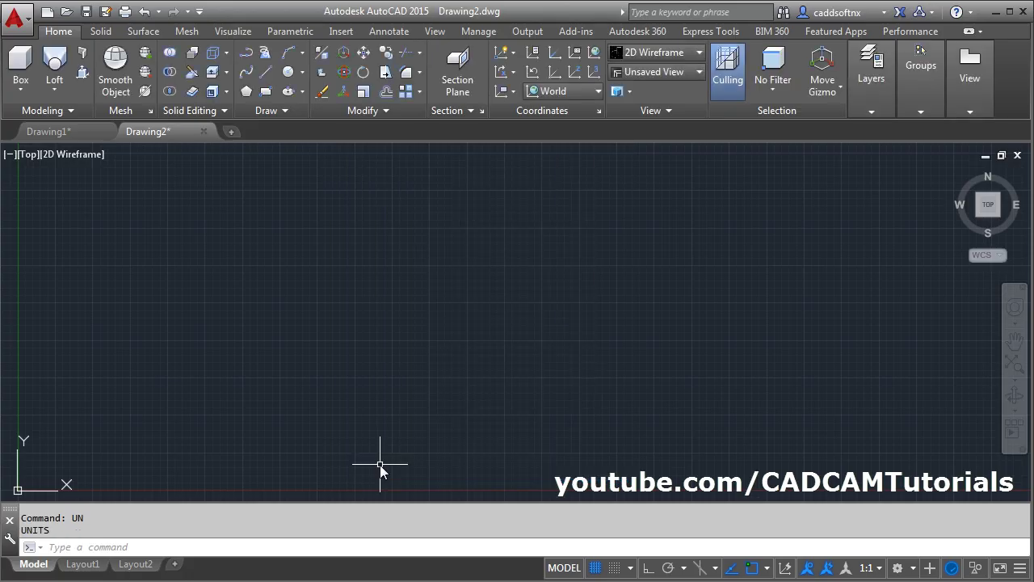
Check the handle dimensions in the screwdriver reference drawing and set the new drawing's view to SE Isometric
key(alt+Tab)
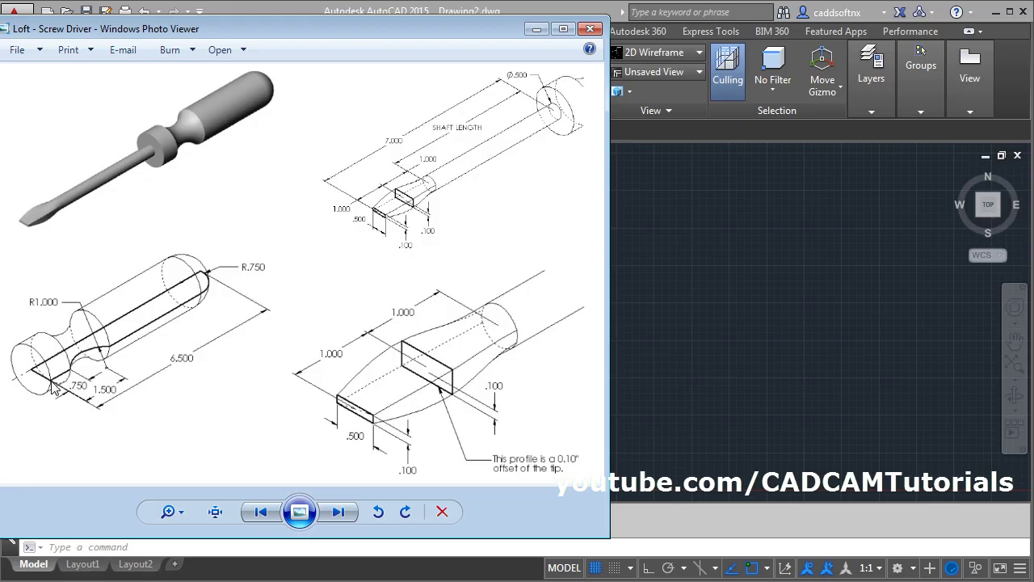
click(633, 272)
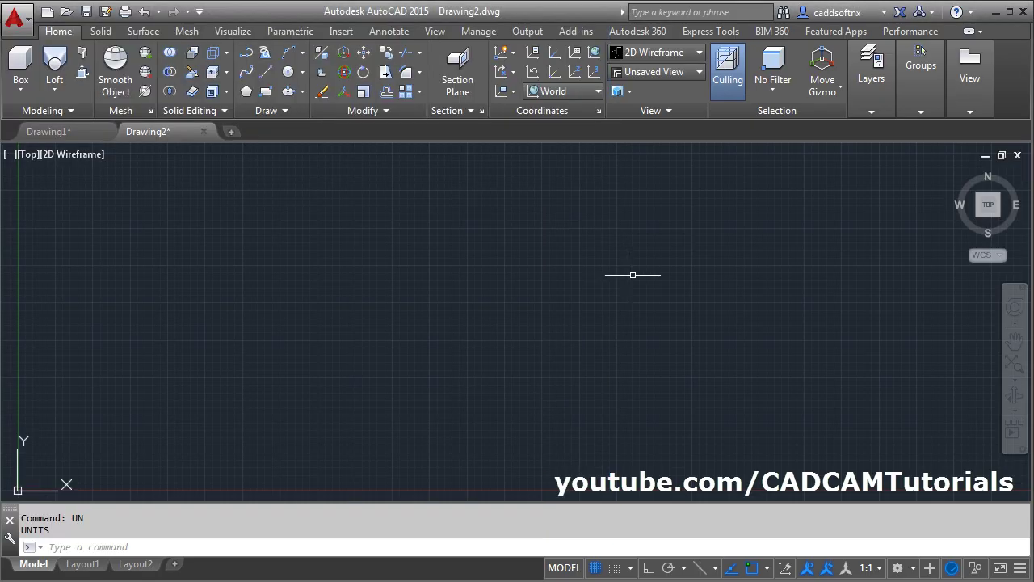
click(658, 73)
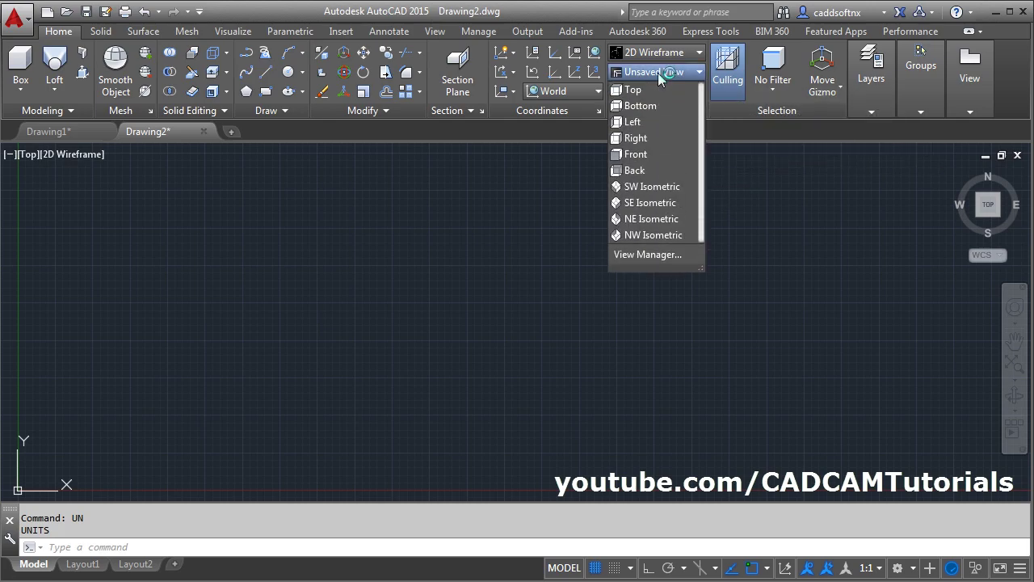
click(647, 203)
Set the UCS icon to Noorigin with the UCSICON command so it stays away from the drawing origin
text(uc)
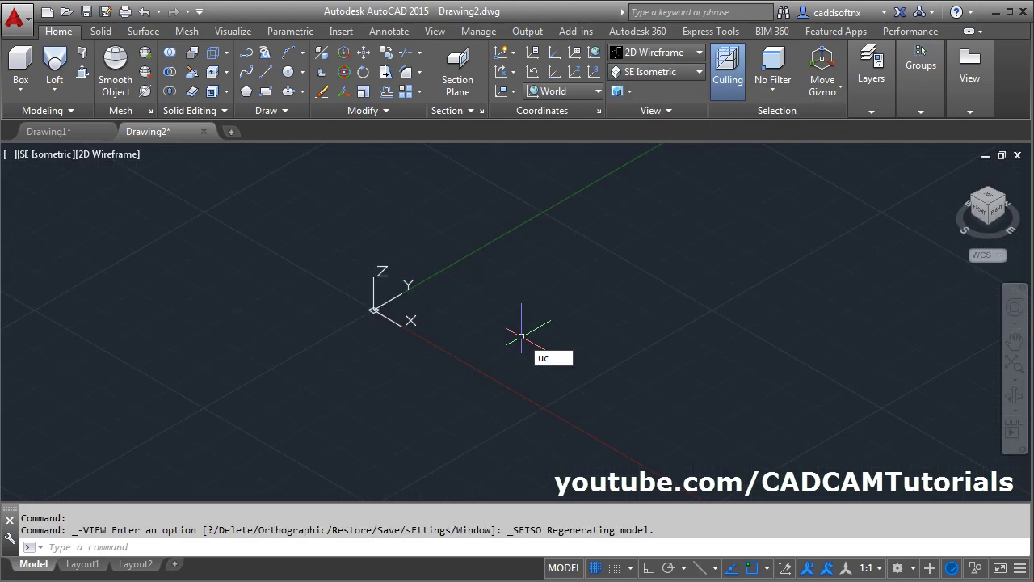
text(sicon)
key(Return)
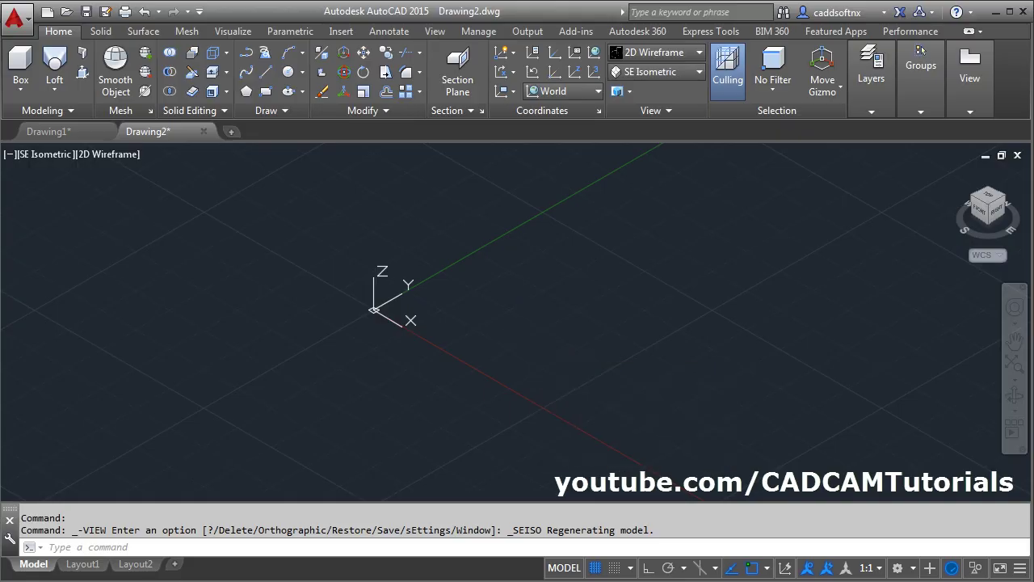
key(Down)
key(Down)
key(Down)
key(Down)
key(Return)
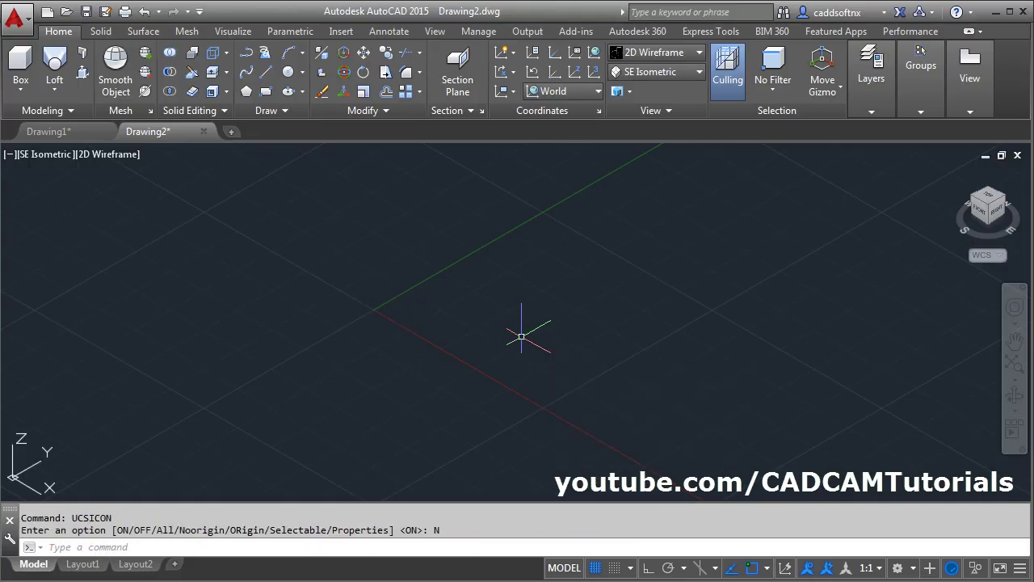
With Ortho on, draw the handle end as connected lines, 0.75 inch along negative Y and 0.75 inch along negative X
click(266, 74)
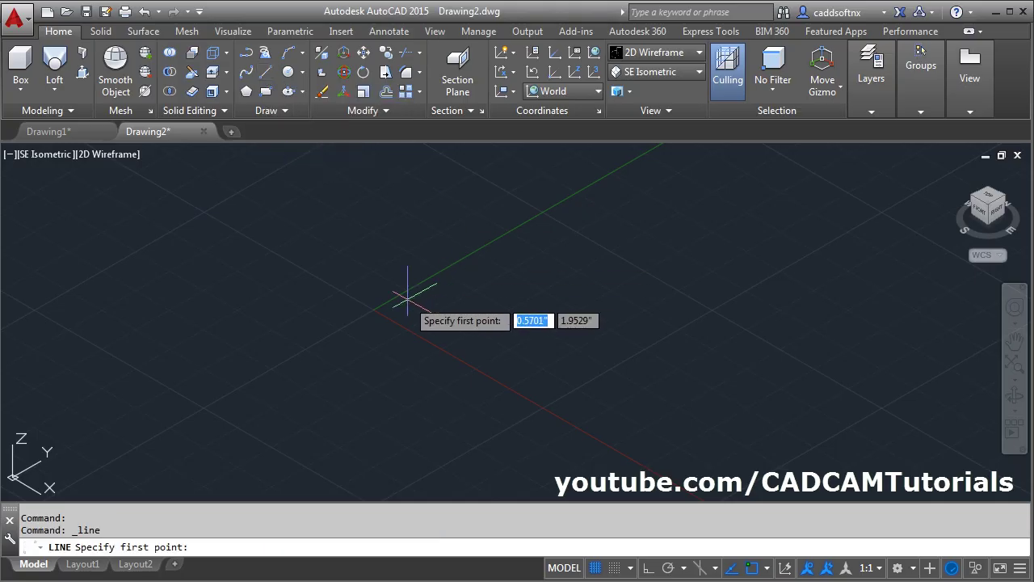
click(391, 389)
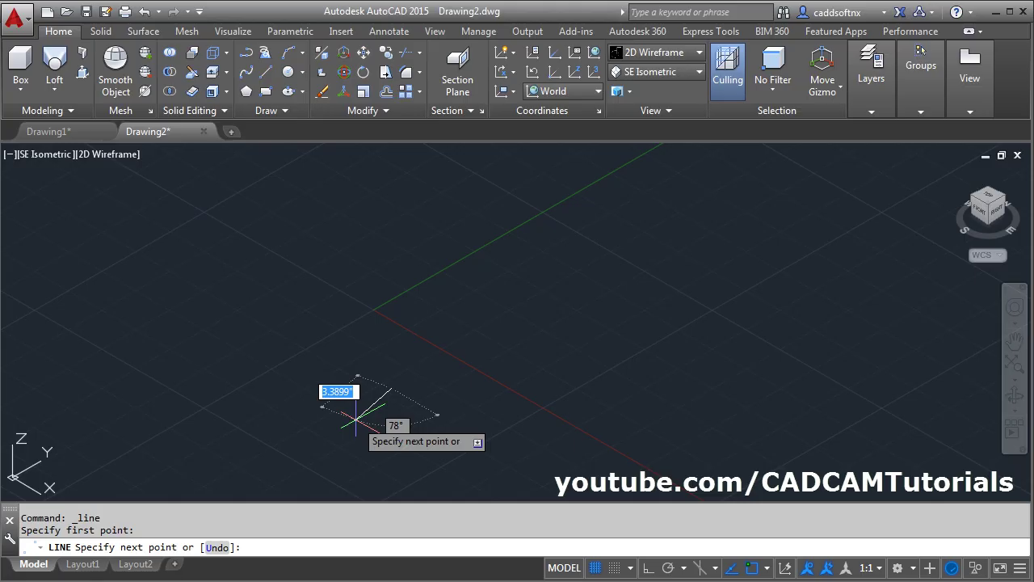
click(647, 568)
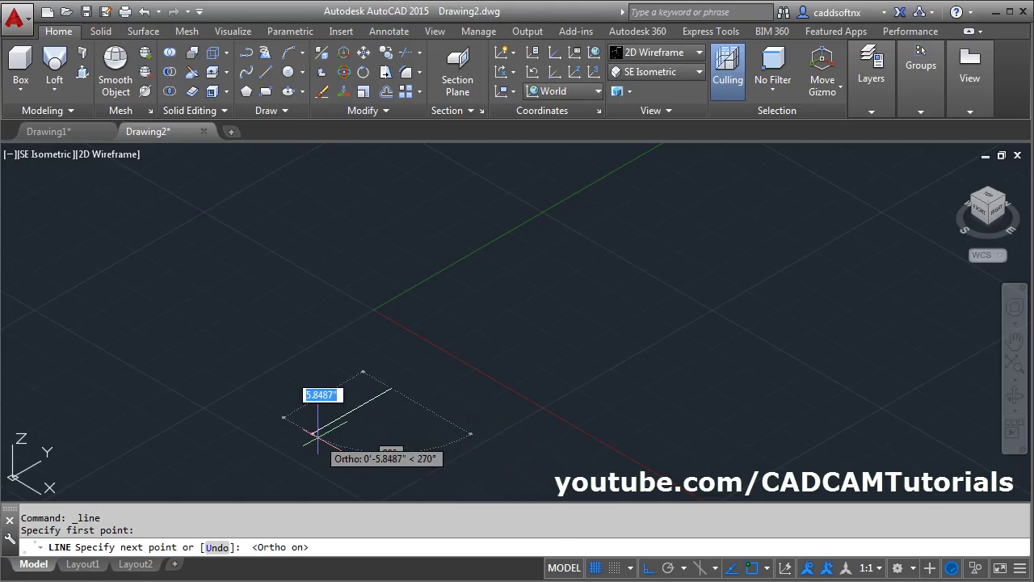
text(0.75)
key(Return)
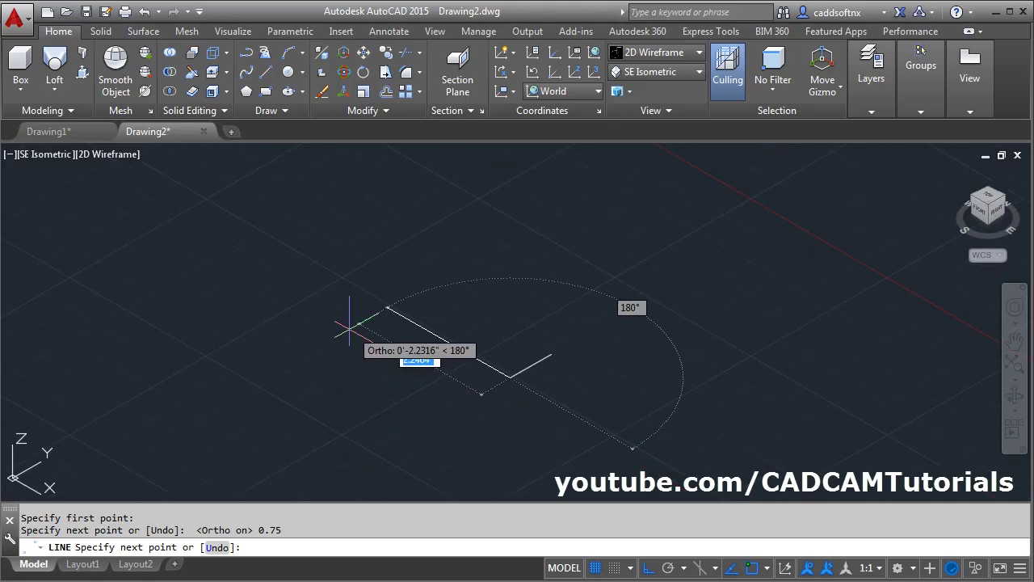
text(0.)
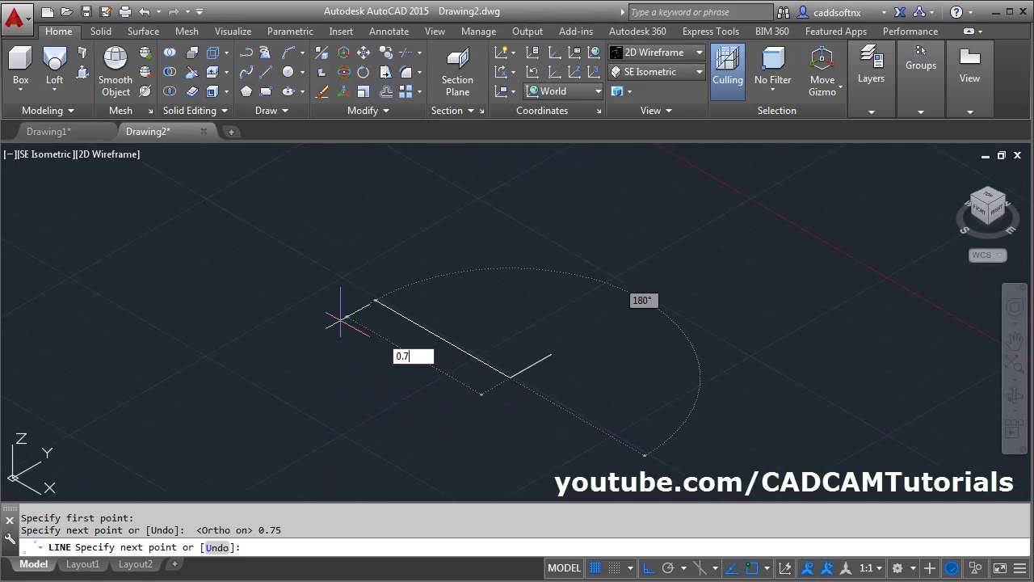
text(75)
key(Return)
Continue the handle profile with a 6.5-inch line along positive Y and a 0.75-inch line along positive X
scroll(473, 273, down, 3)
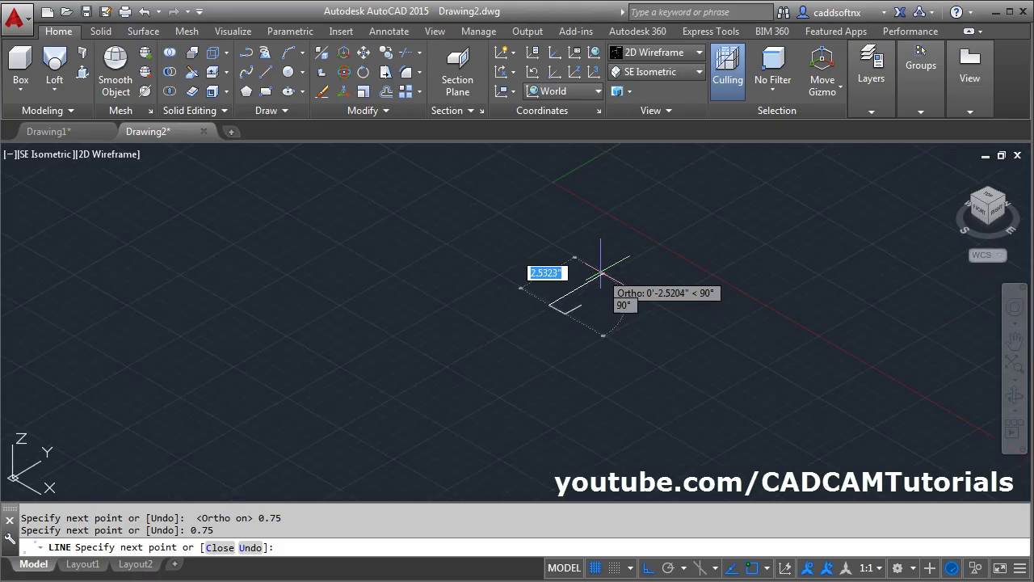
middle_drag(593, 261, 535, 333)
scroll(535, 333, up, 2)
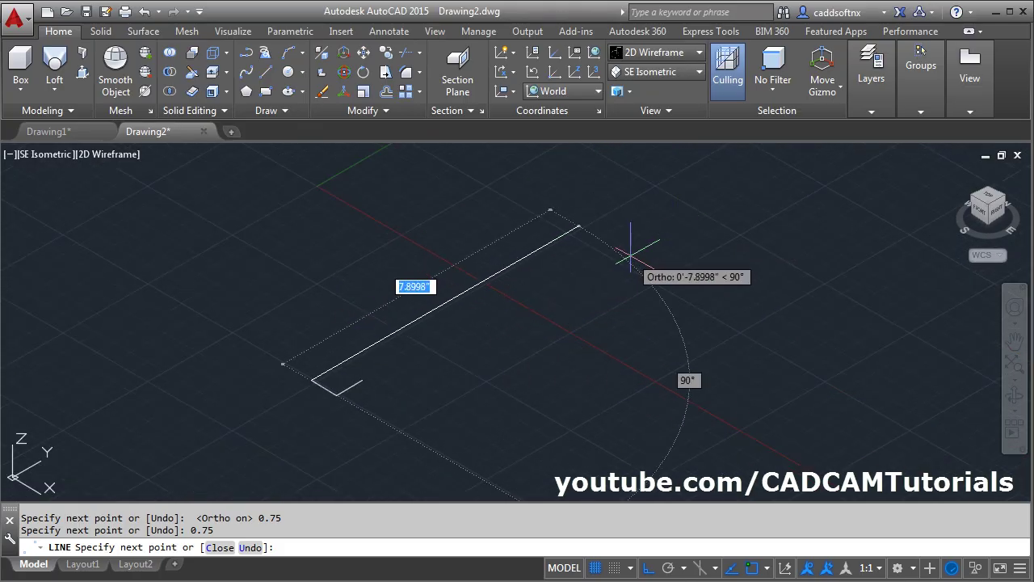
text(6)
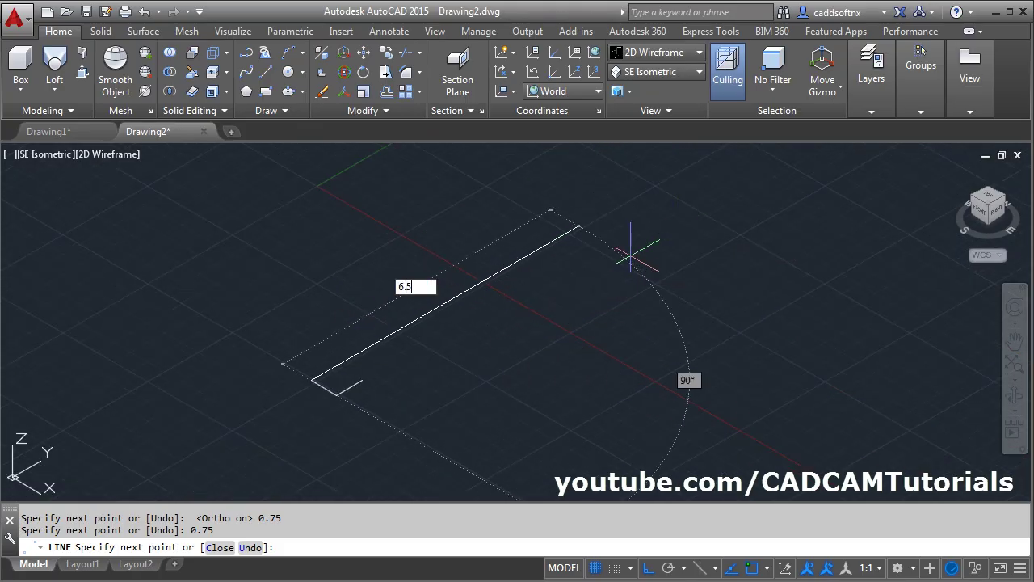
text(.5)
key(Return)
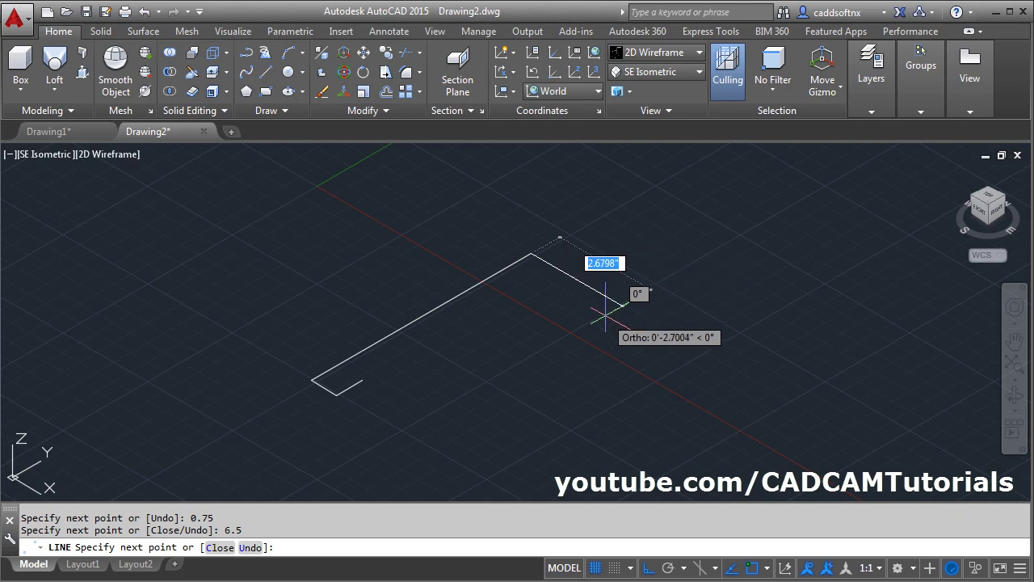
text(0.)
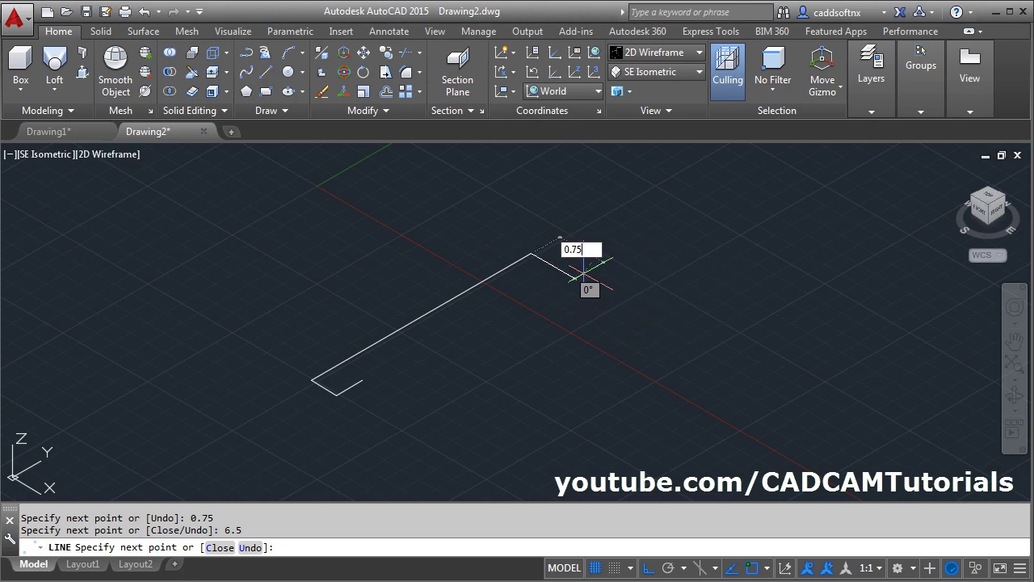
text(75)
key(Return)
Calculate the remaining side length from the reference's 1.5, 0.75 and 6.5 dimensions and draw a 4.25-inch line along negative Y to end the outline
key(alt+Tab)
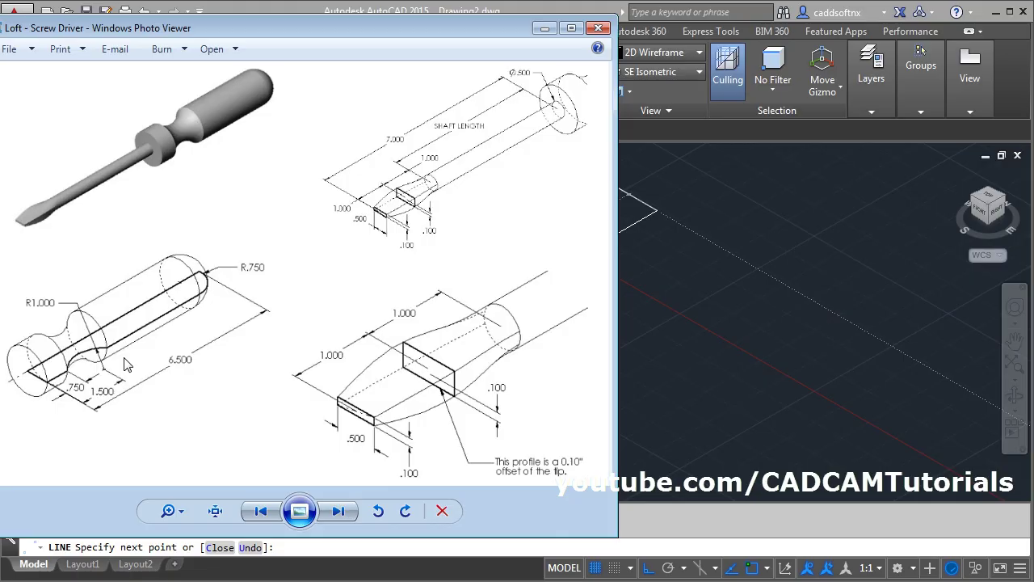
text(1.5 + 0.)
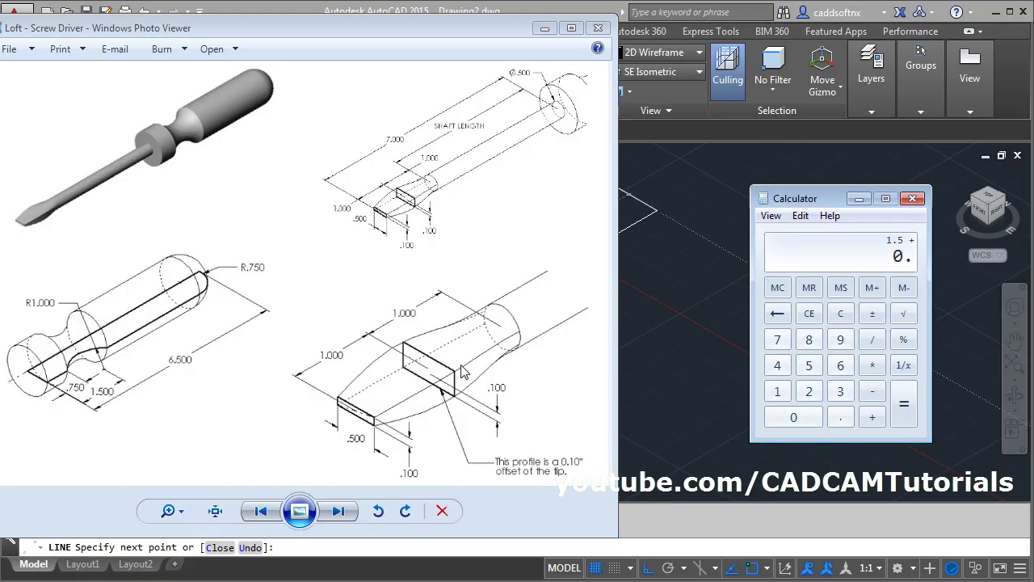
text(75)
text(6.5)
key(Return)
click(674, 288)
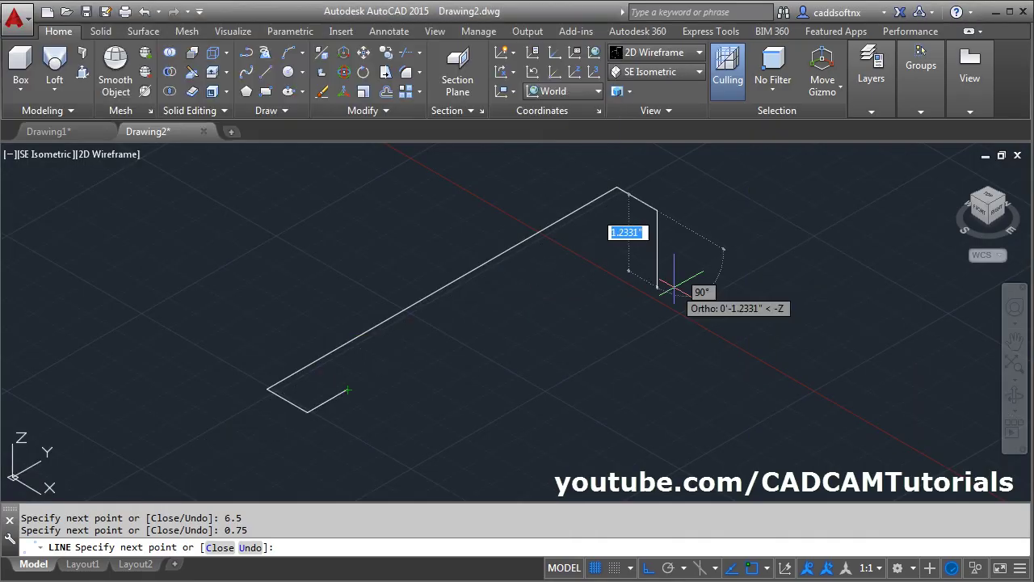
text(4.)
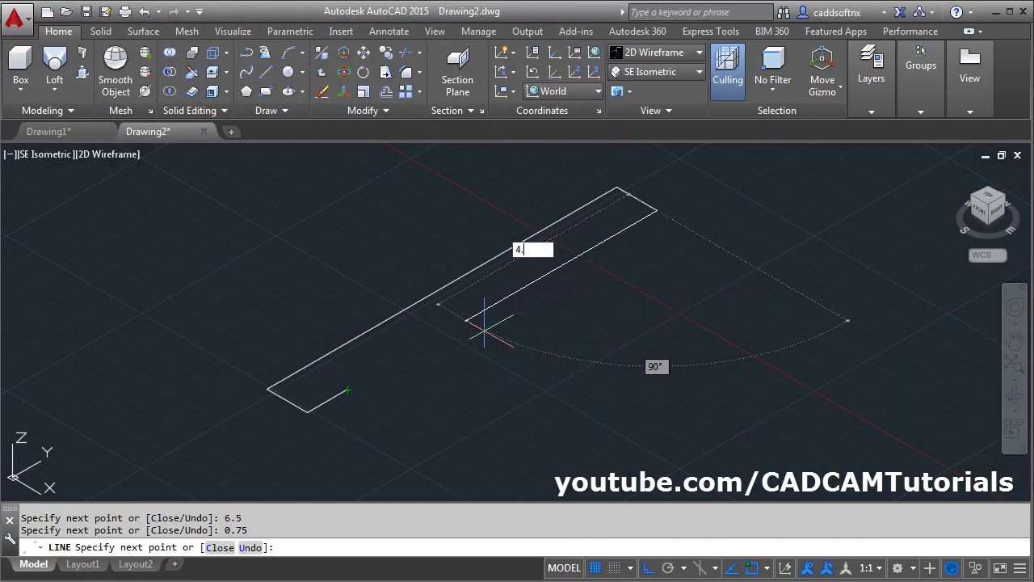
text(25)
key(Return)
key(Return)
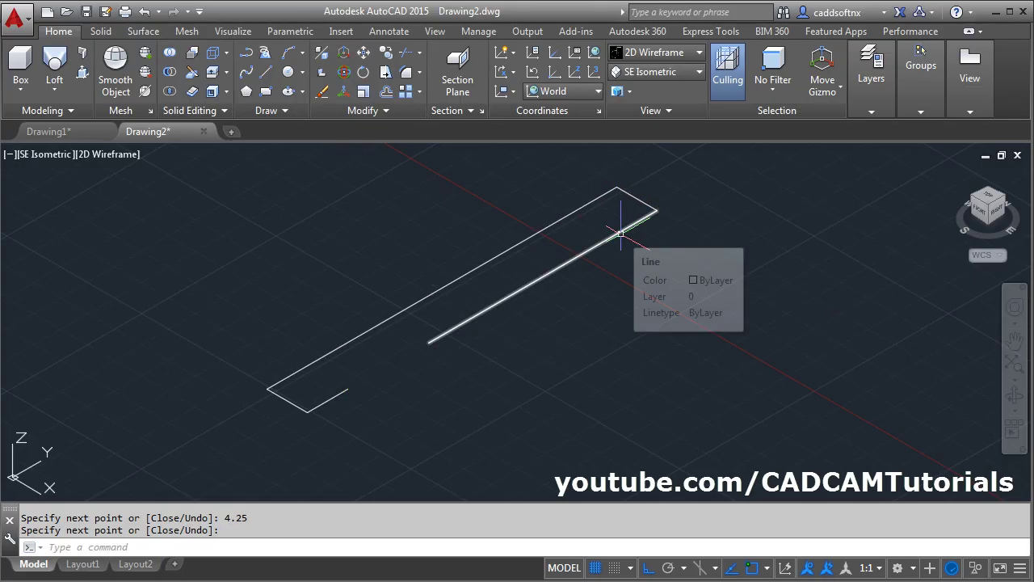
Fillet the outer corner between the short far-end line and the 4.25-inch side line with a 0.75 radius
click(402, 91)
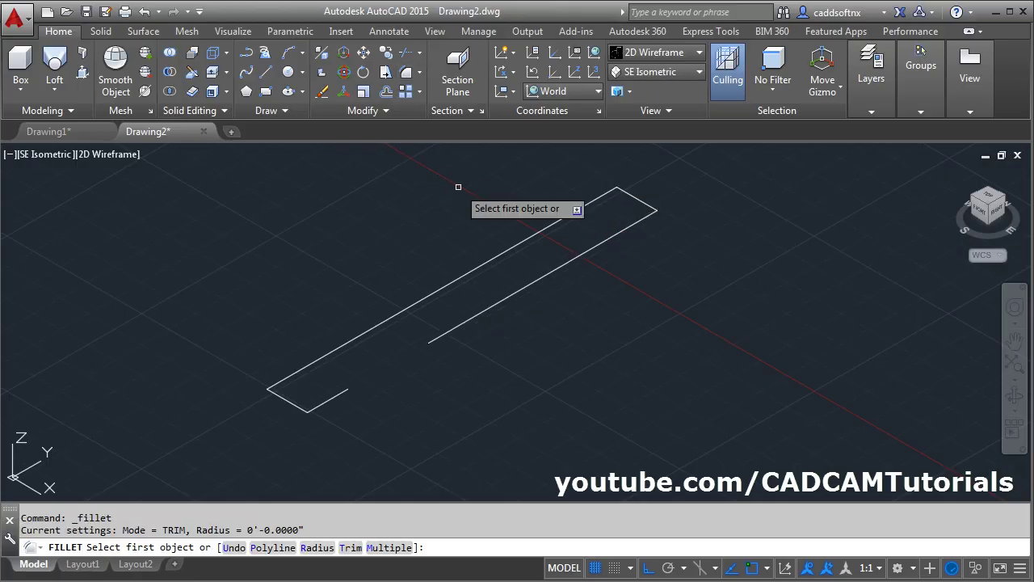
click(322, 548)
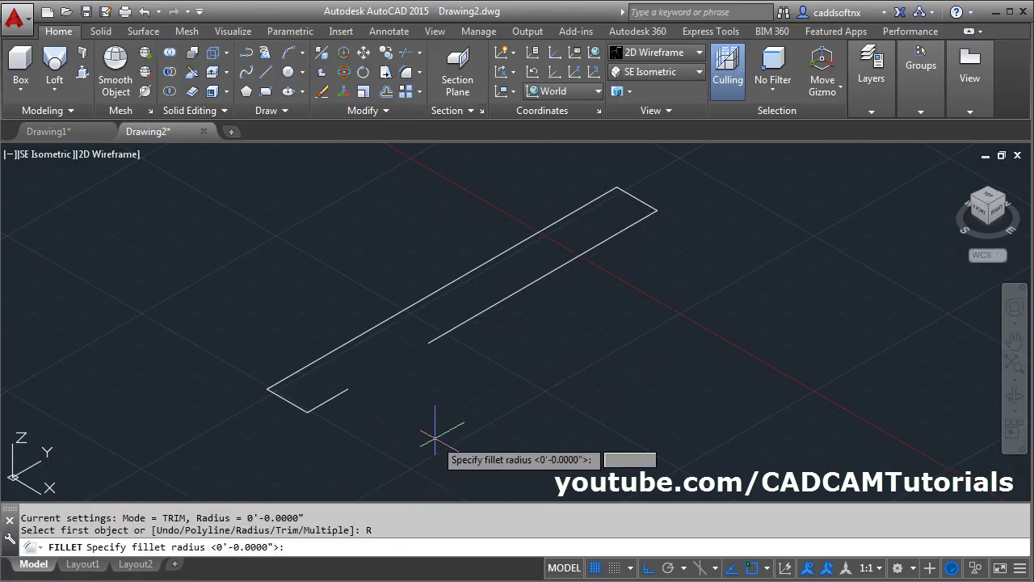
text(0.75)
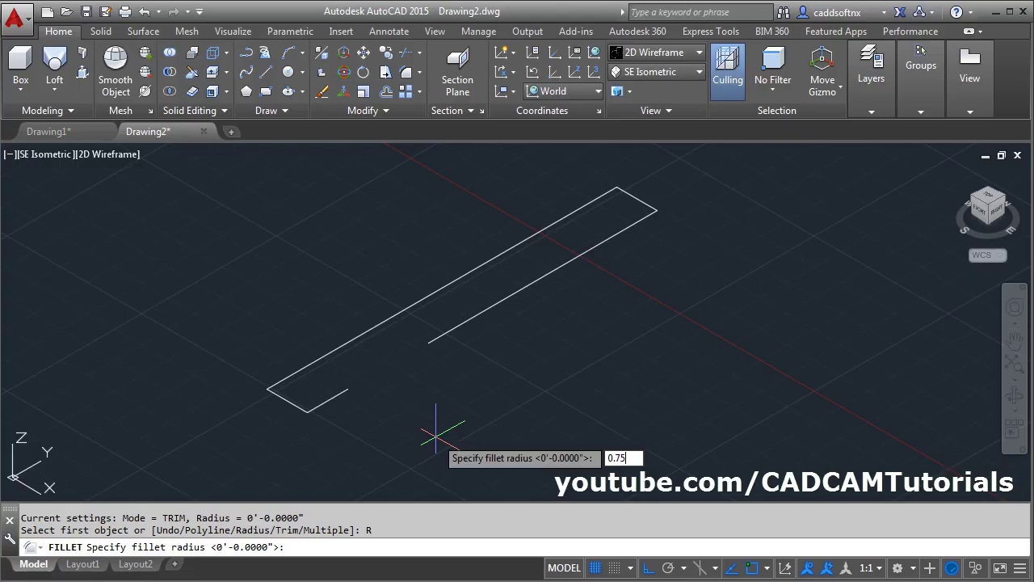
key(Return)
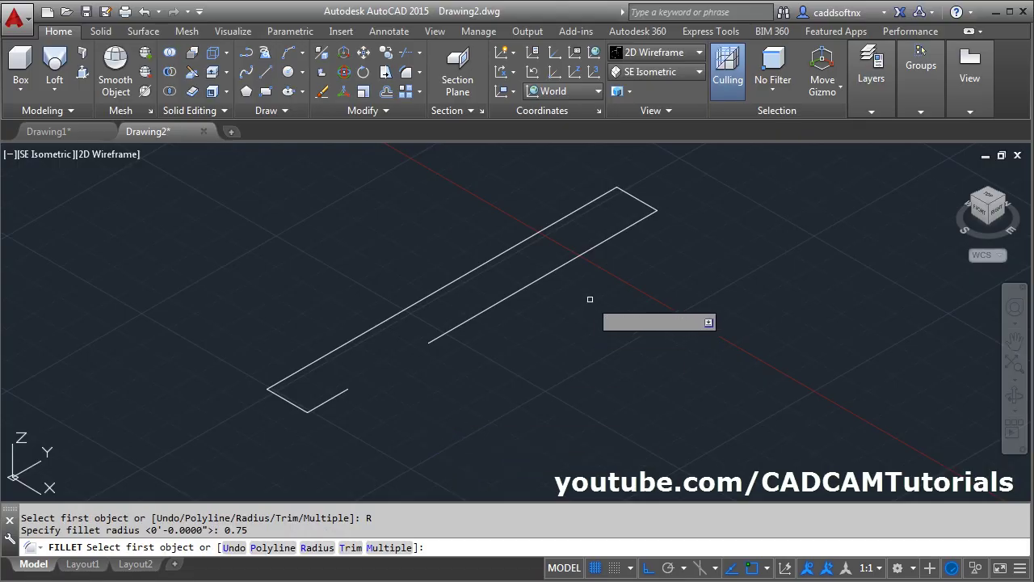
click(636, 208)
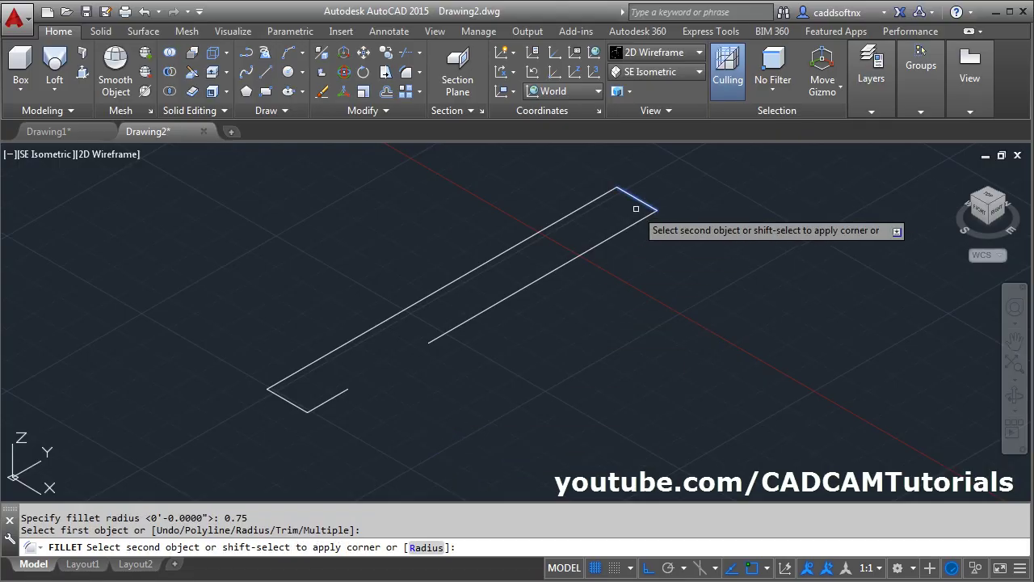
click(608, 239)
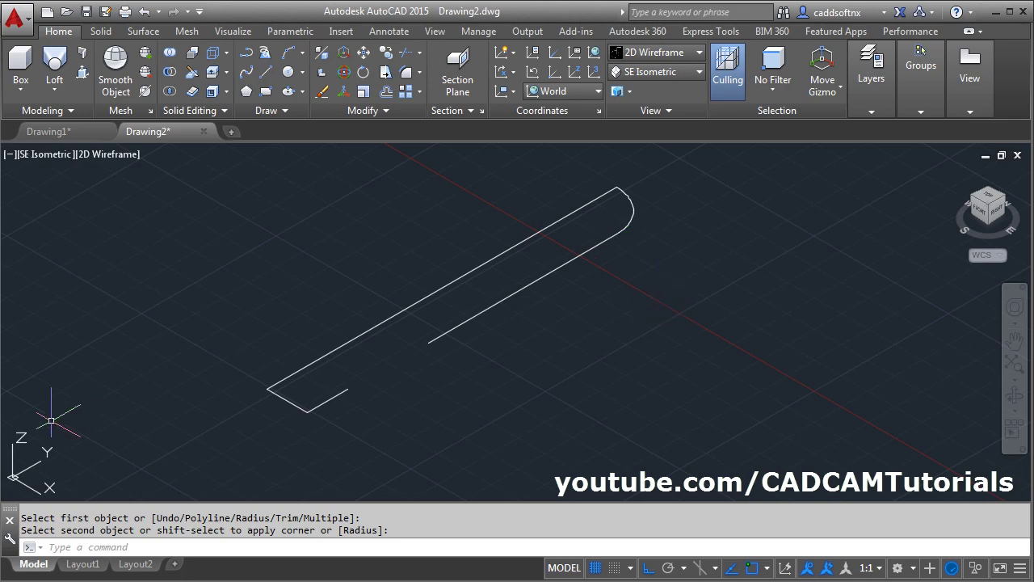
Check the neck radius in the reference drawing and close the profile gap with a Start, End, Radius arc of radius 1
key(alt+Tab)
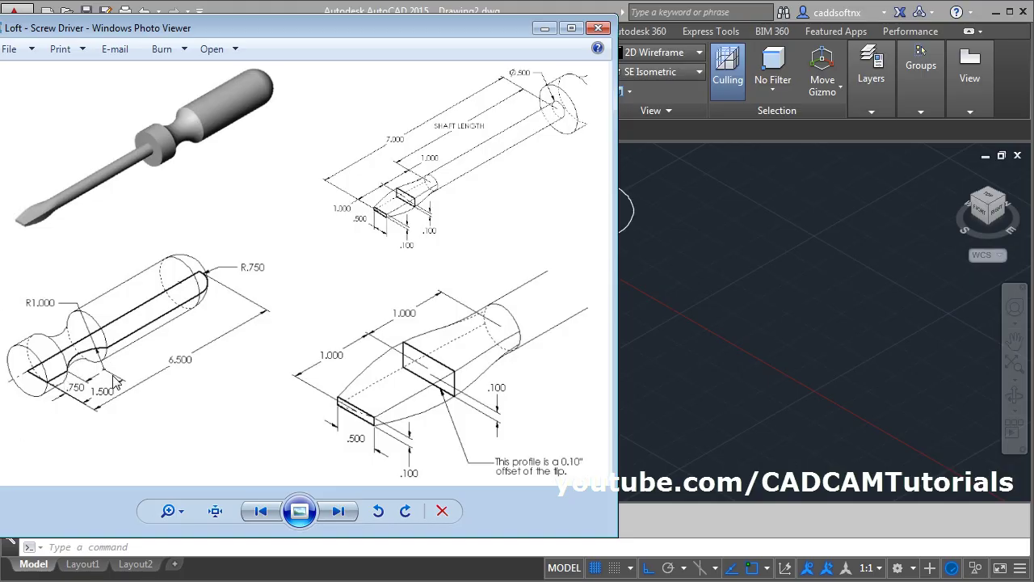
click(692, 308)
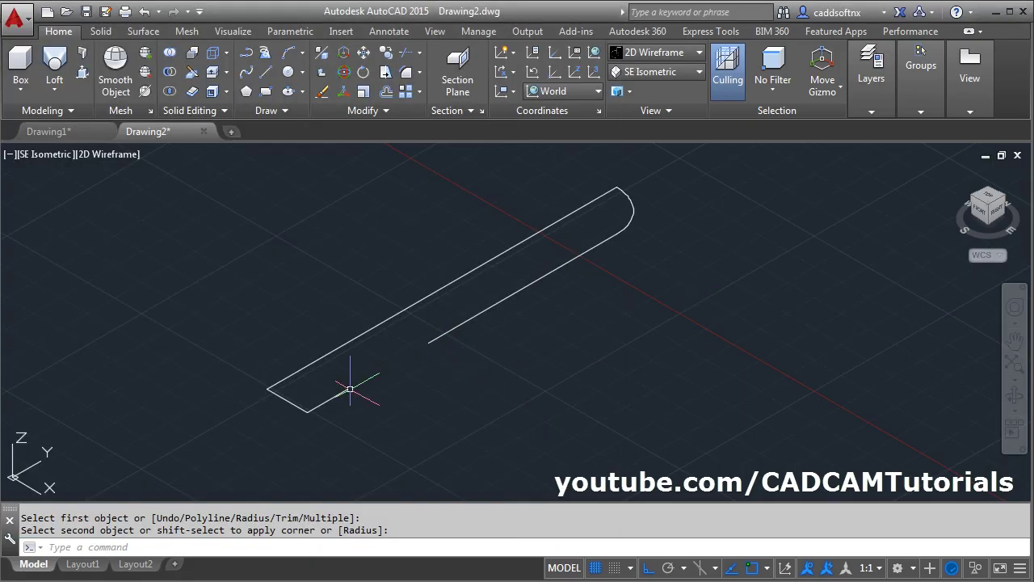
click(303, 52)
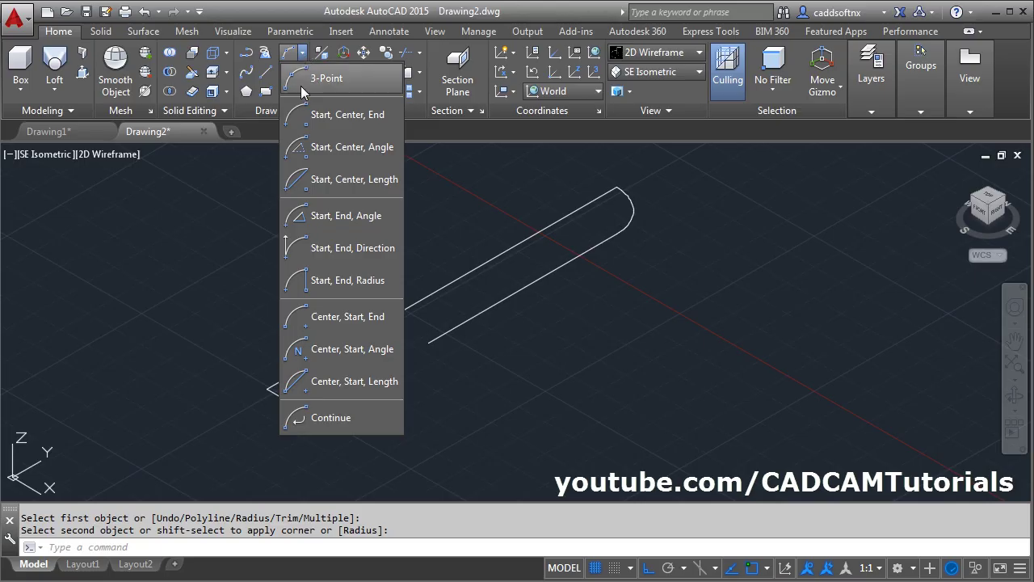
click(348, 280)
click(428, 344)
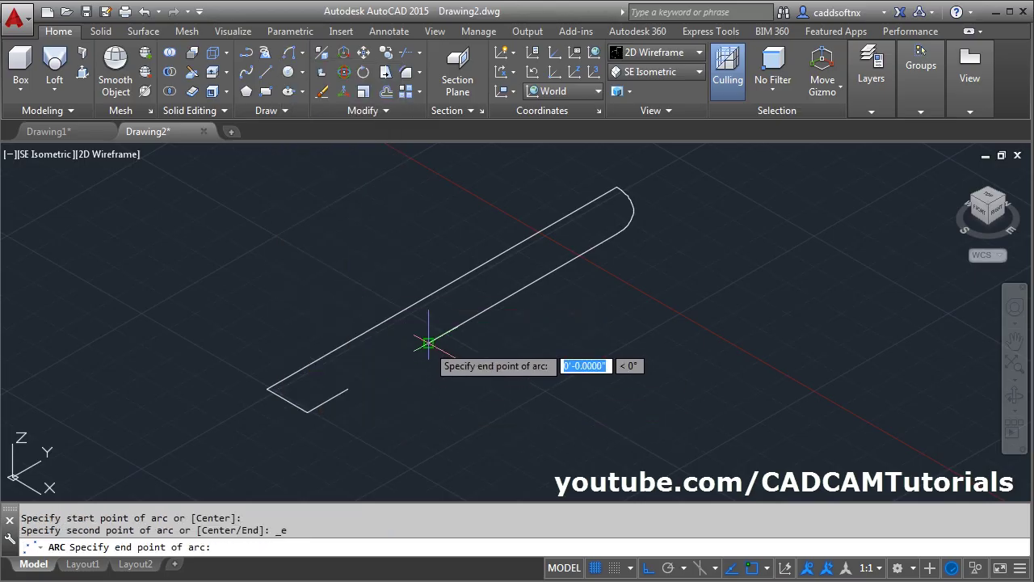
click(348, 391)
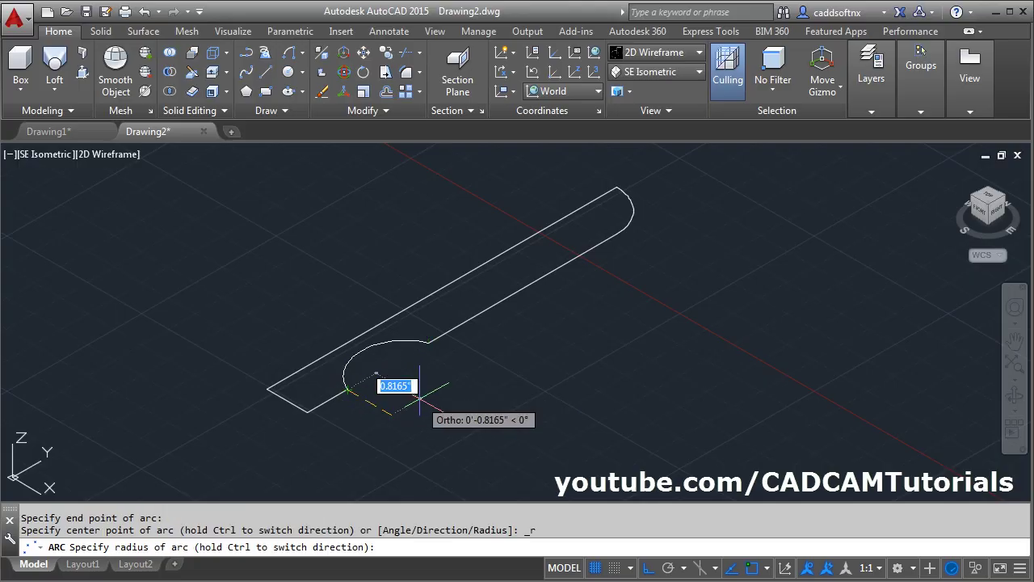
text(1)
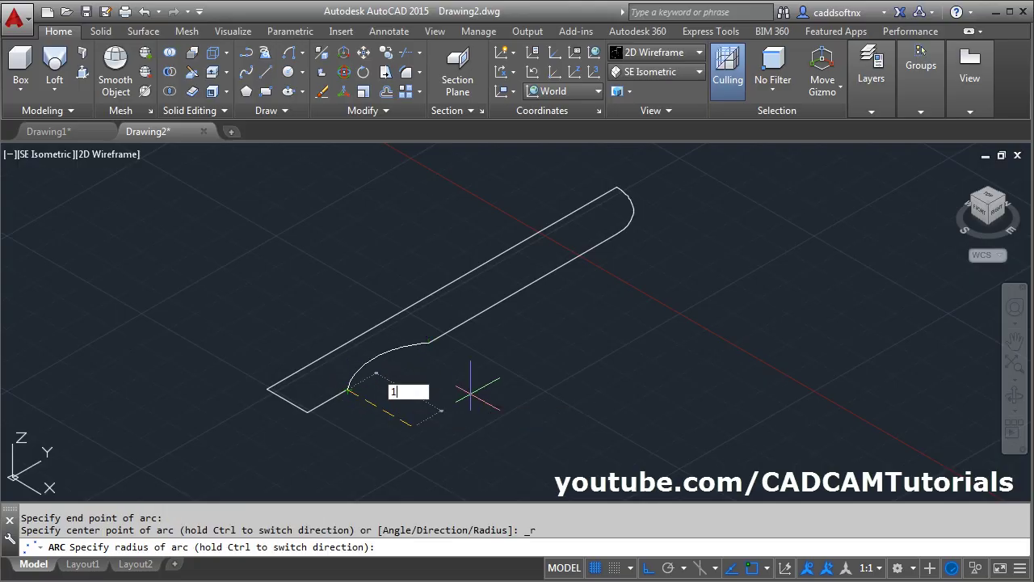
key(Return)
middle_drag(499, 382, 459, 388)
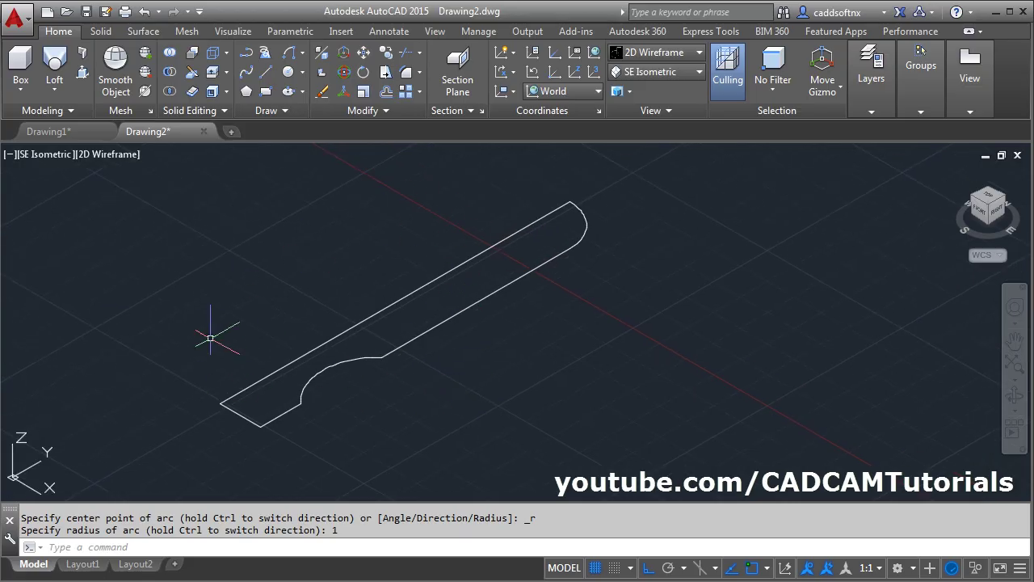
Join all the lines and arcs of the handle profile into a single polyline
click(380, 111)
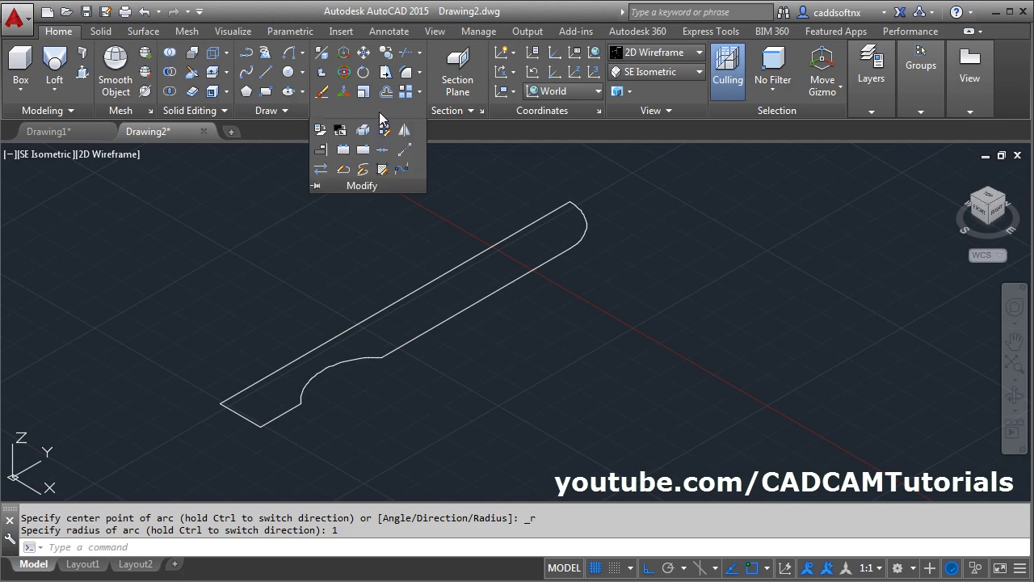
click(388, 152)
click(630, 179)
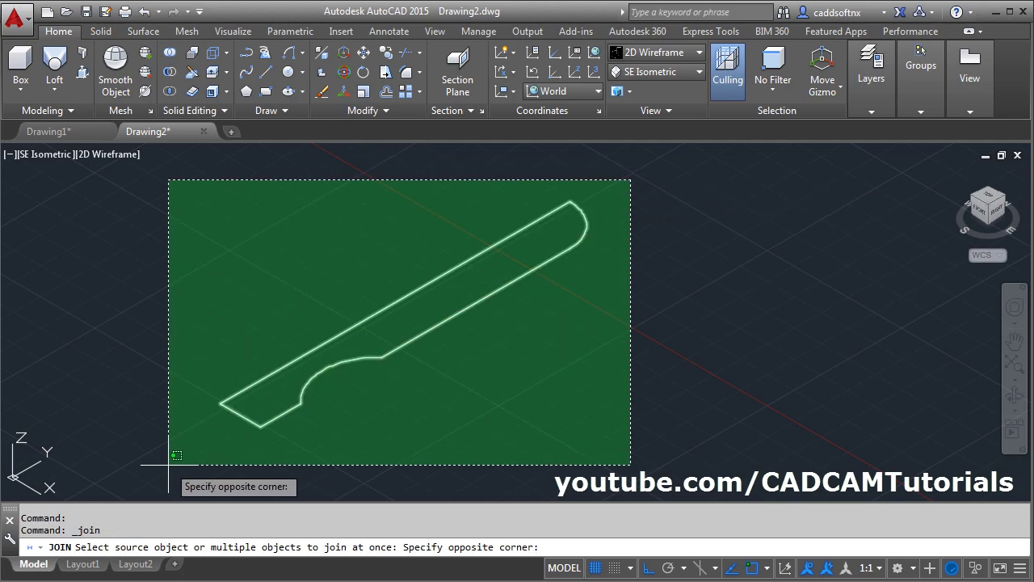
click(168, 426)
key(Return)
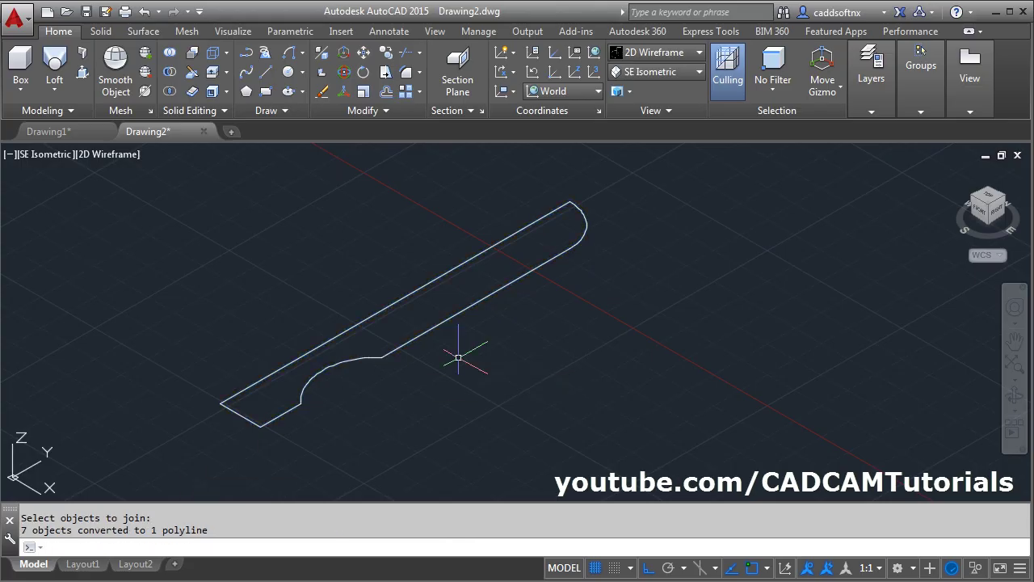
mouse_move(368, 358)
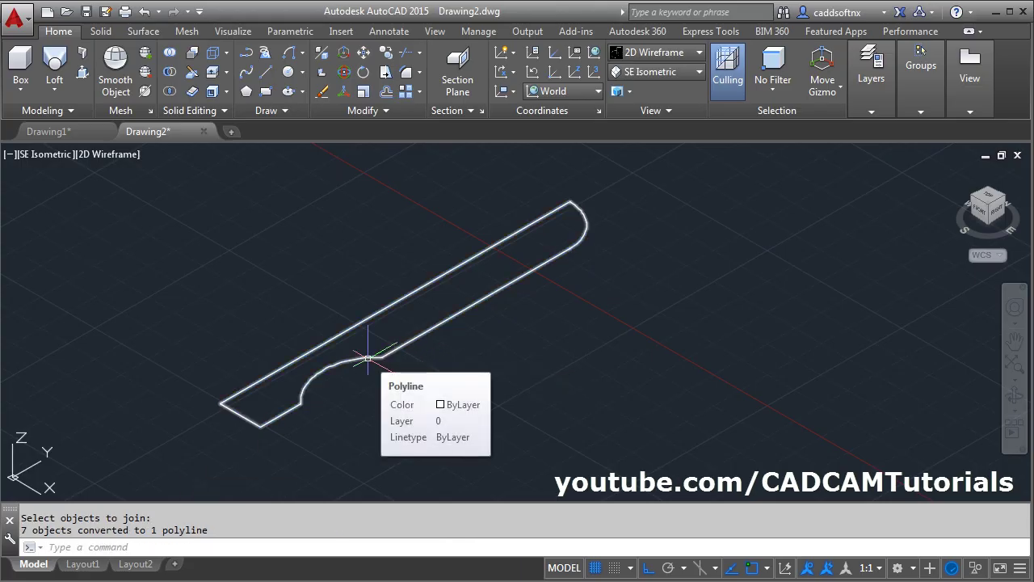
Revolve the closed handle profile 360 degrees about its long straight edge to form the solid handle
click(57, 91)
click(79, 186)
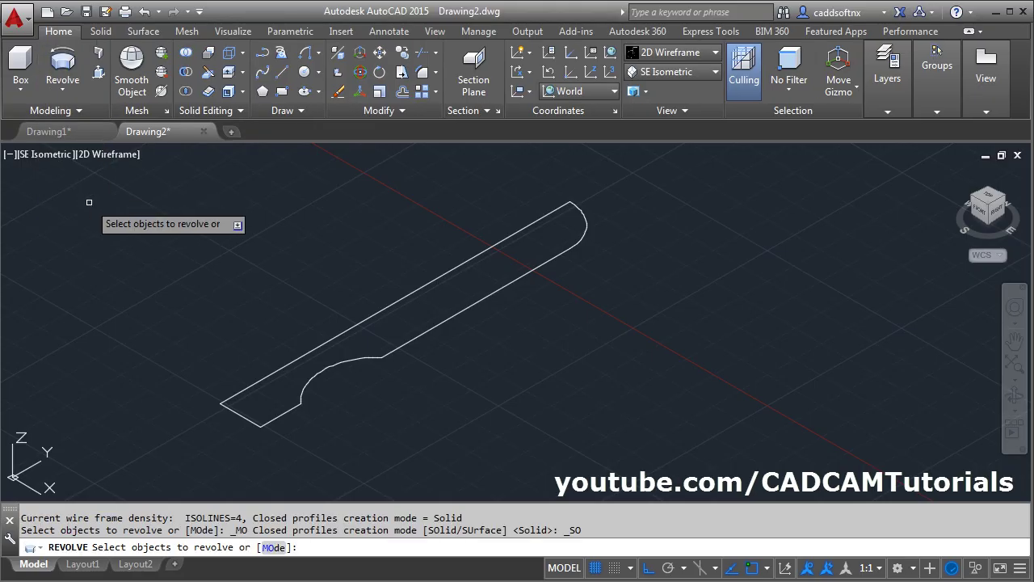
click(406, 345)
key(Return)
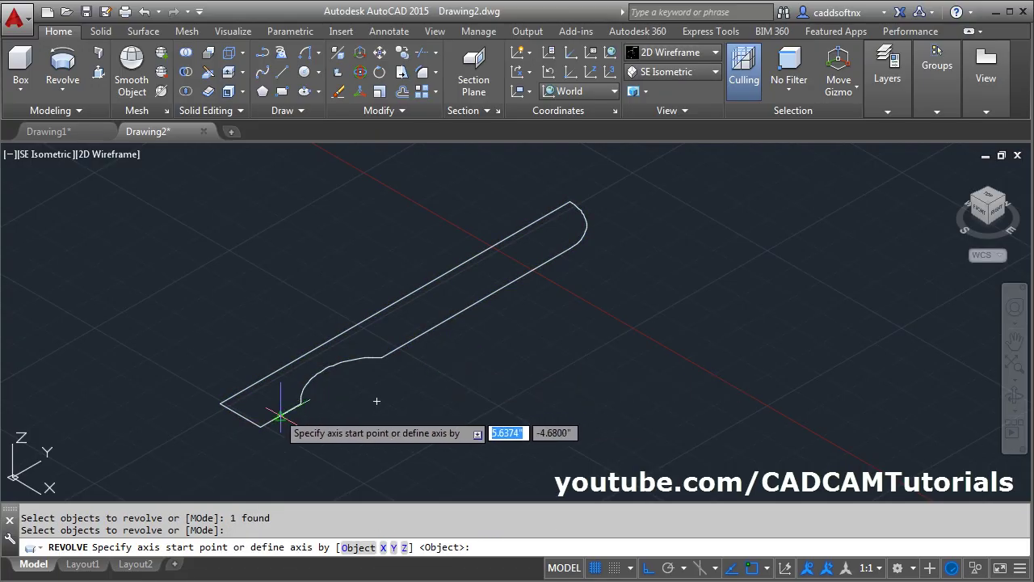
click(221, 403)
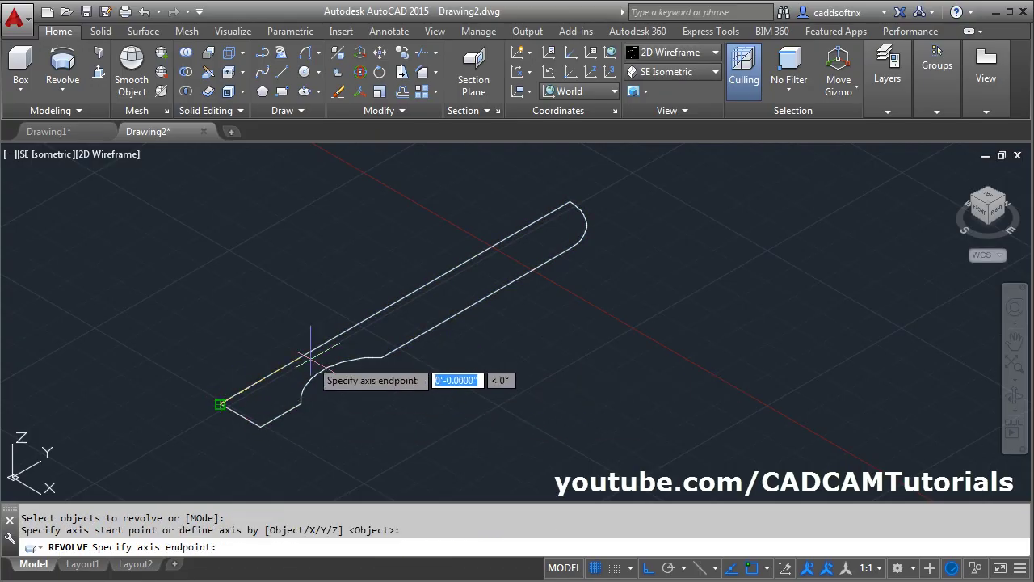
click(569, 202)
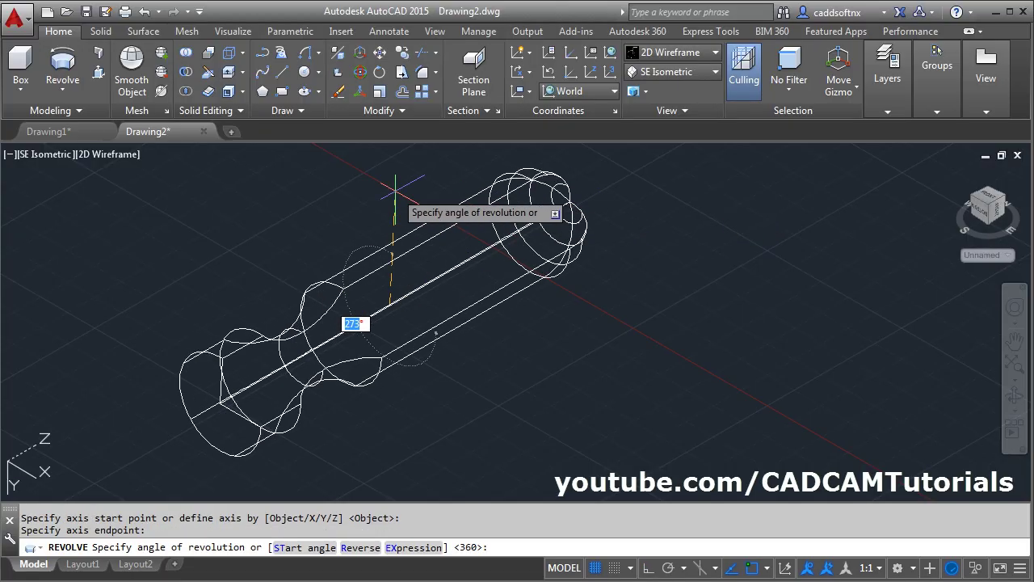
text(360)
key(Return)
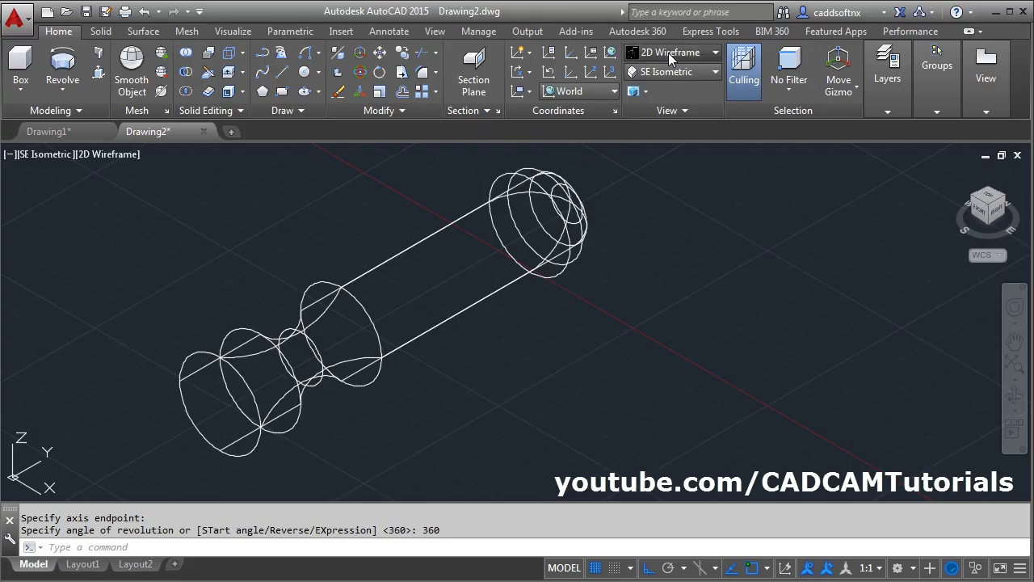
Display the model in the Shaded visual style and check the shaft dimensions in the reference drawing
click(668, 53)
click(656, 163)
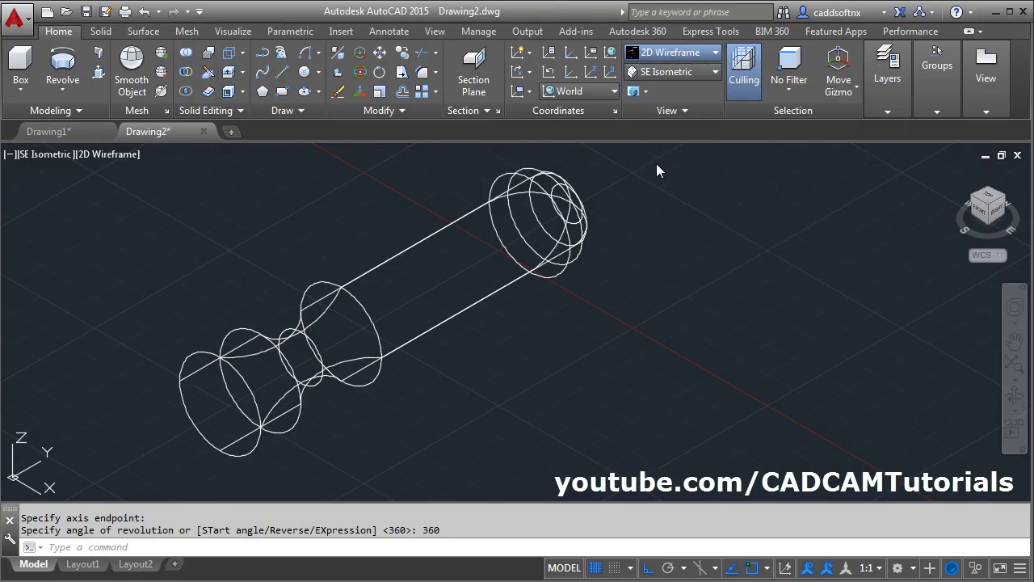
key(alt+Tab)
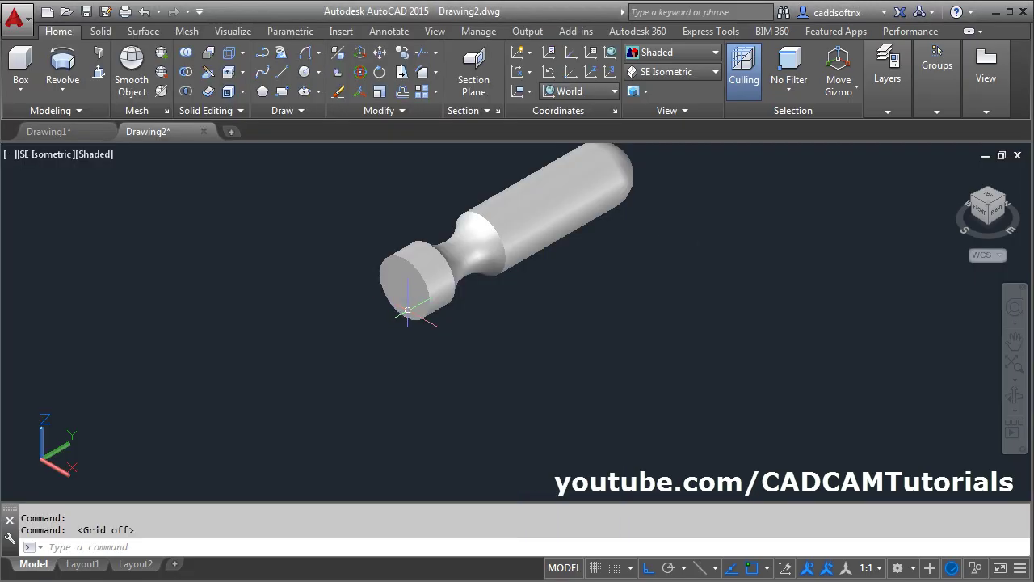
Set the UCS to Front and draw a circle of radius 0.25 at the centre of the handle's flat end face
click(389, 291)
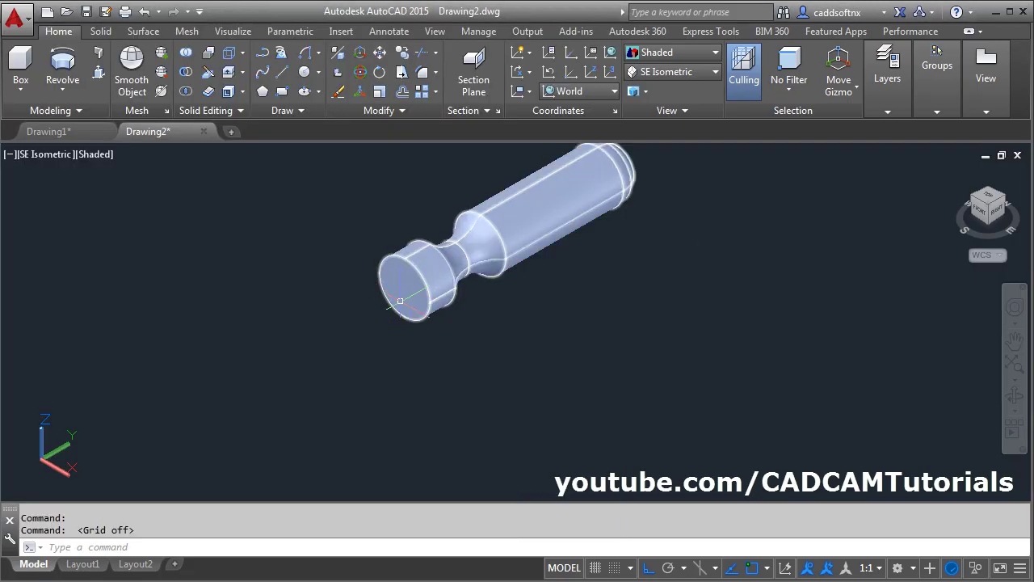
click(589, 92)
click(568, 208)
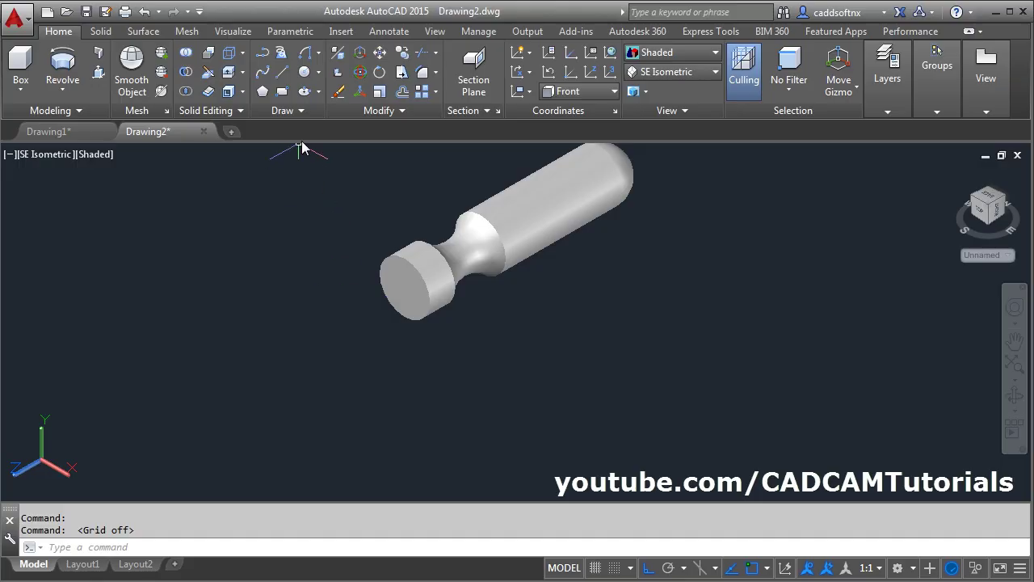
click(304, 71)
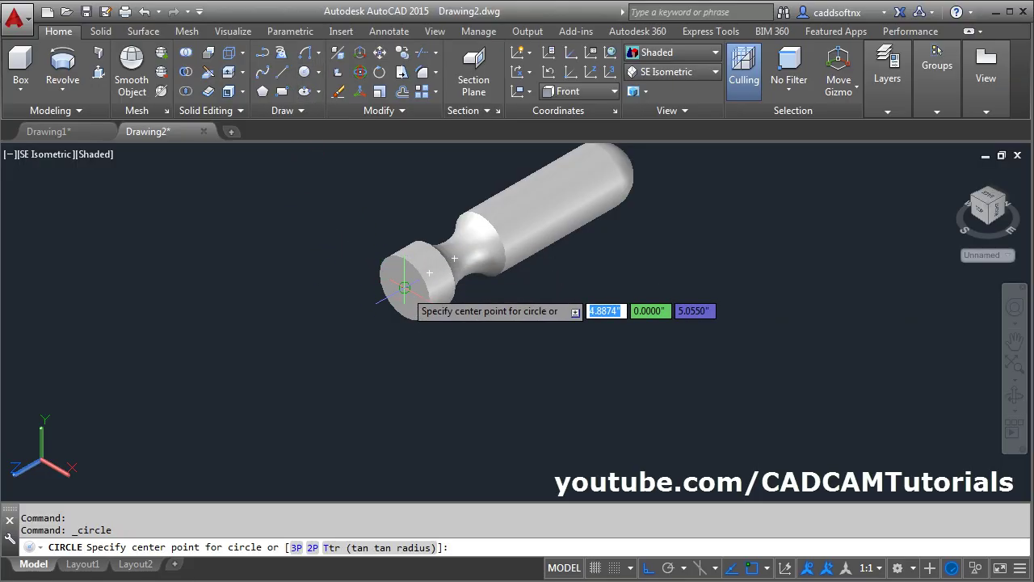
click(404, 288)
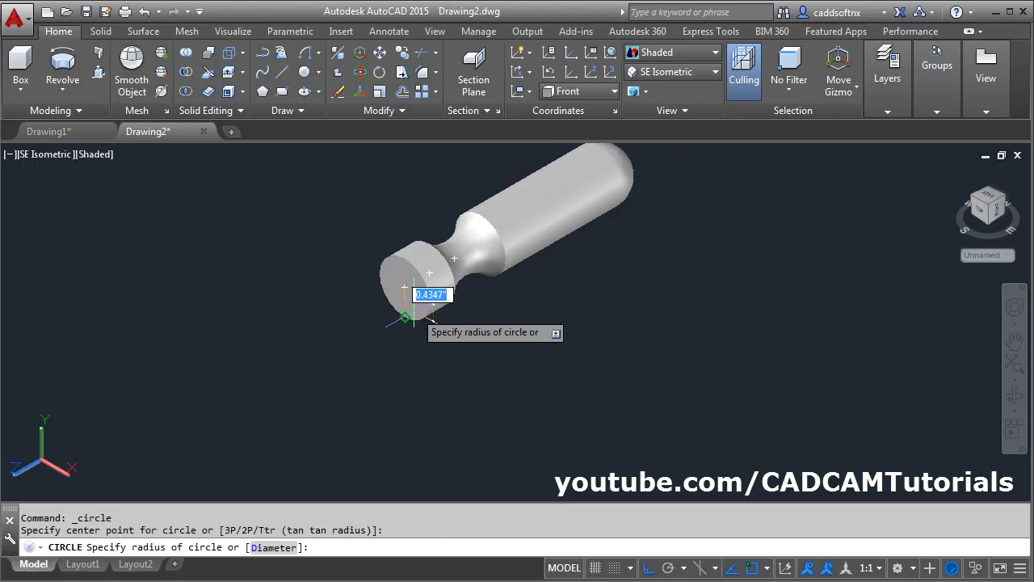
text(.2)
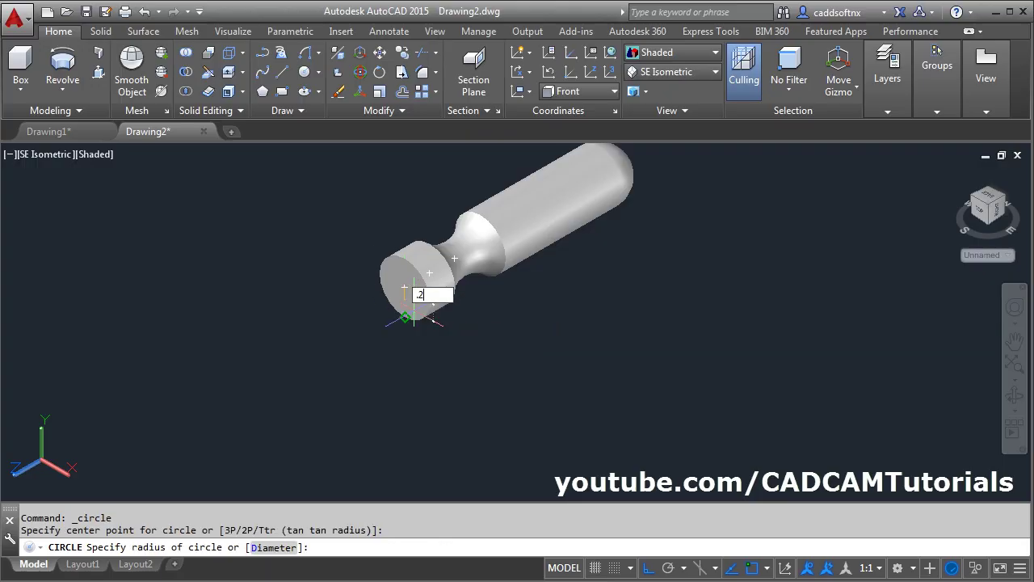
text(5)
key(Return)
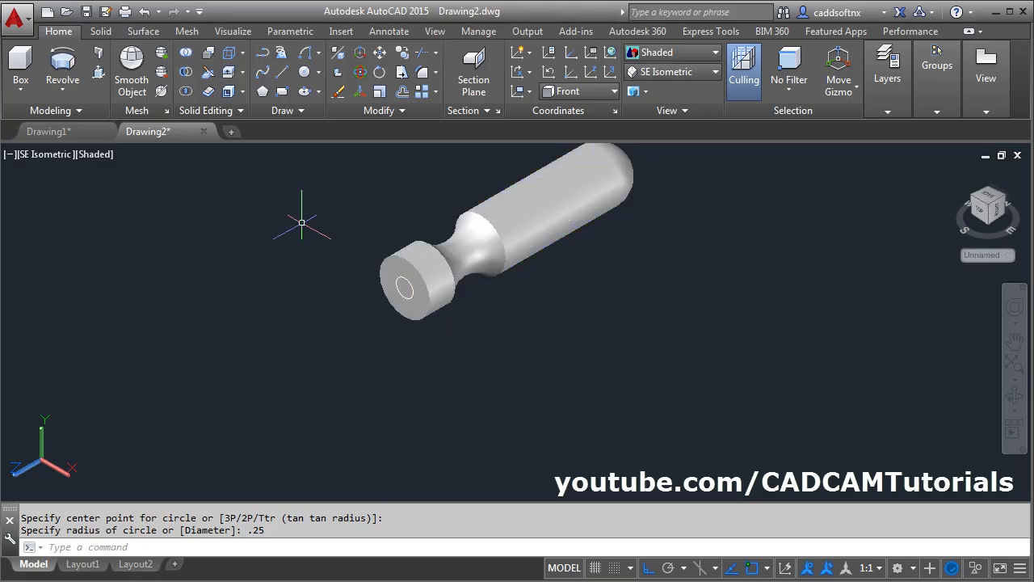
Presspull the circle on the handle's end face 5 inches outward to form the shaft
click(101, 73)
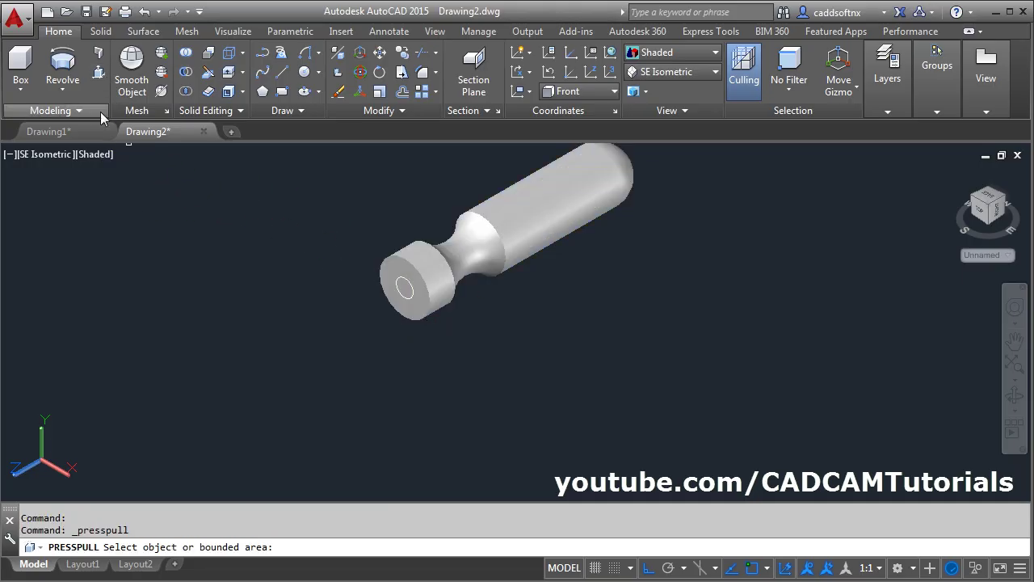
click(405, 286)
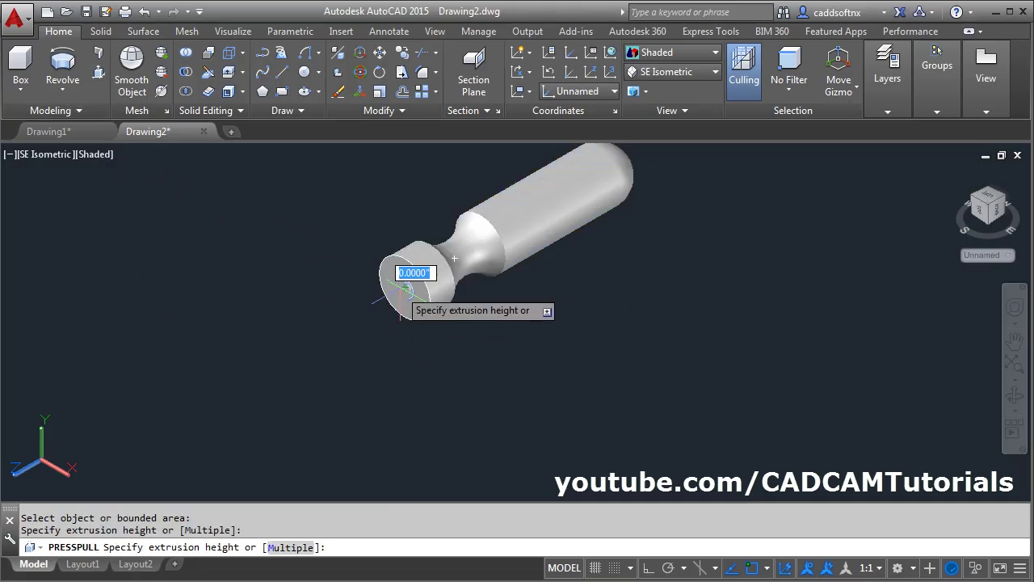
text(5)
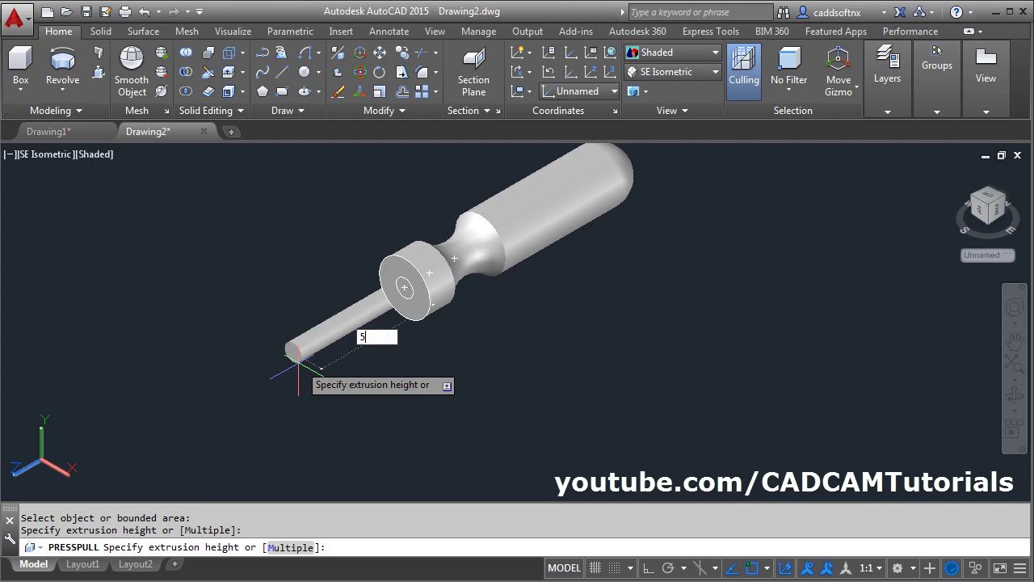
key(Return)
key(Escape)
scroll(302, 362, down, 1)
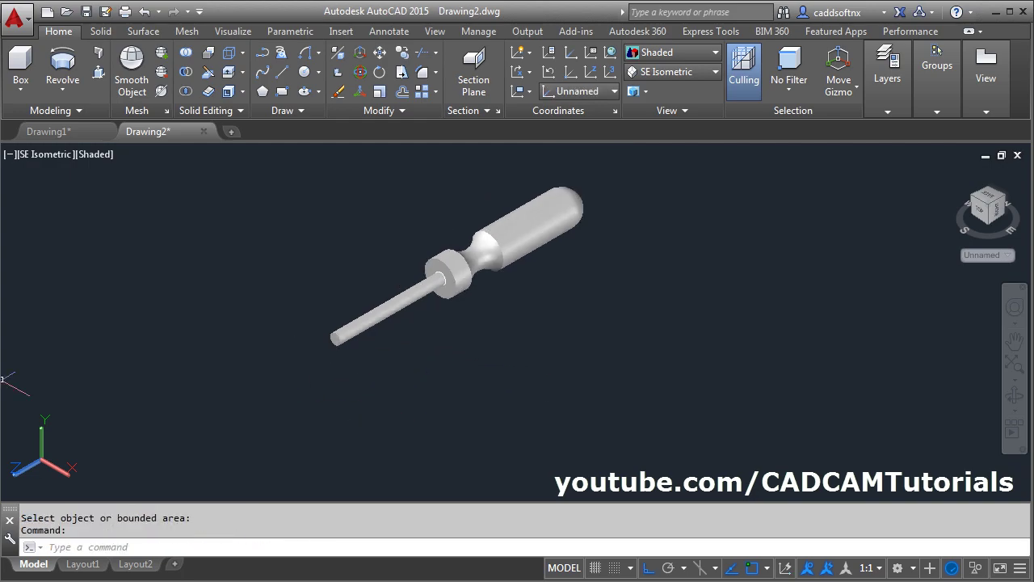
Check the tip dimensions in the reference drawing and draw a rectangle 0.5 long and 0.1 wide in the empty space beside the shaft
key(alt+Tab)
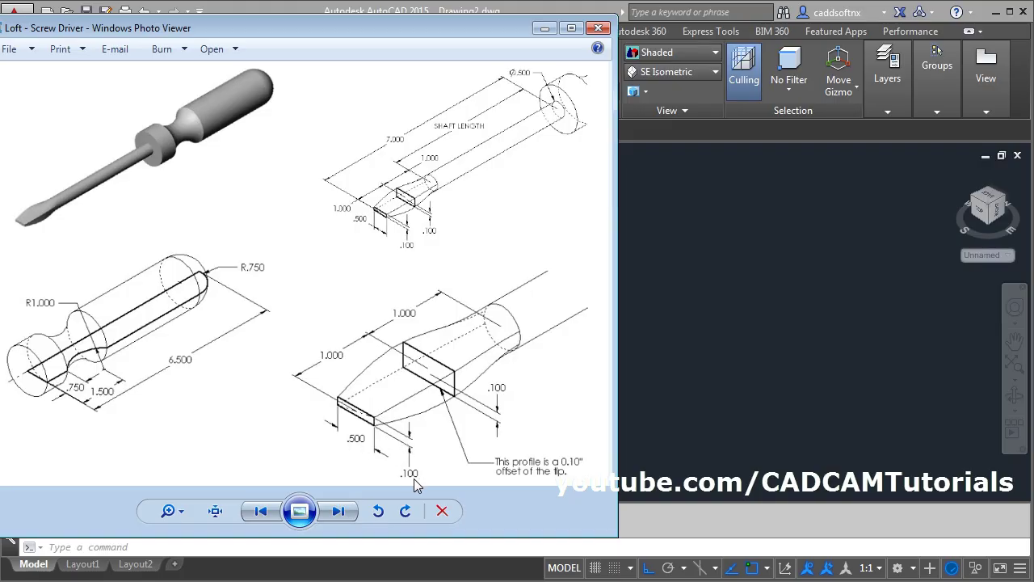
click(639, 361)
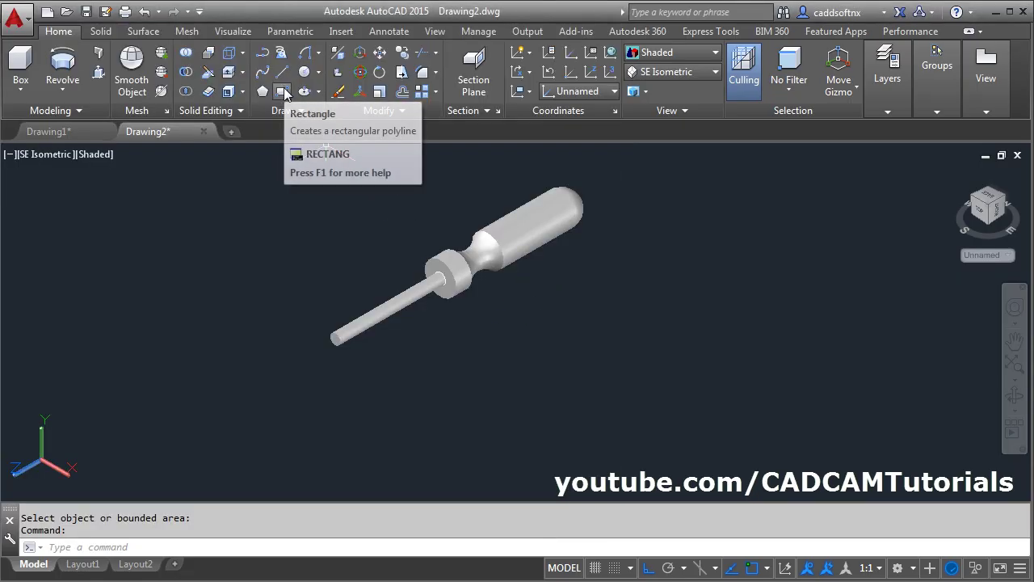
click(285, 93)
click(478, 374)
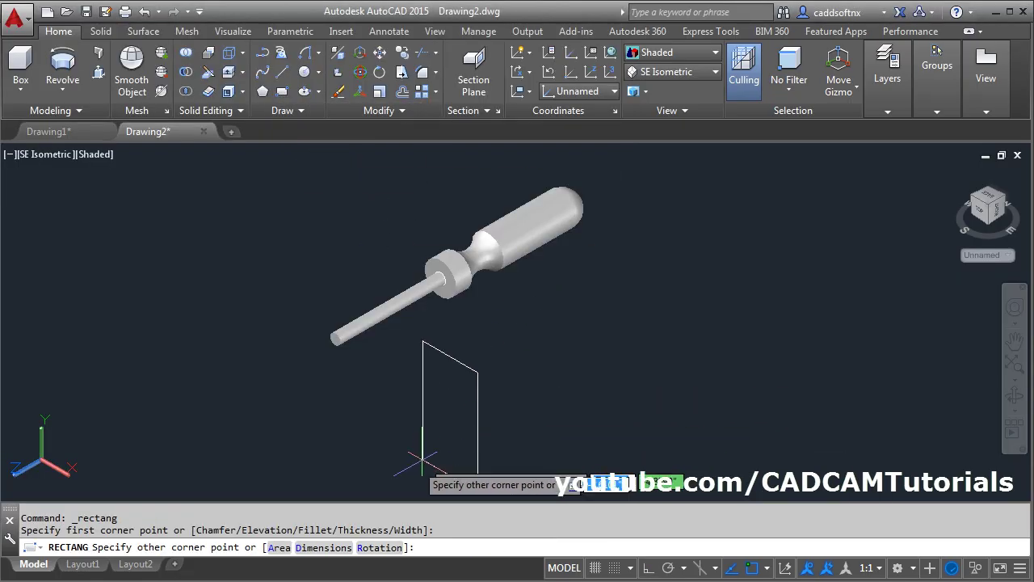
click(322, 548)
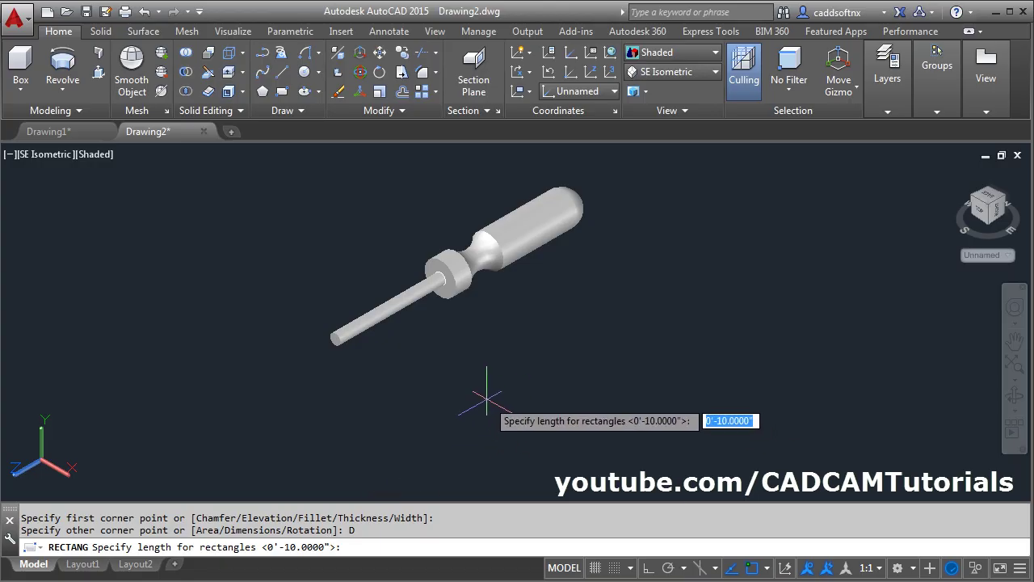
text(.)
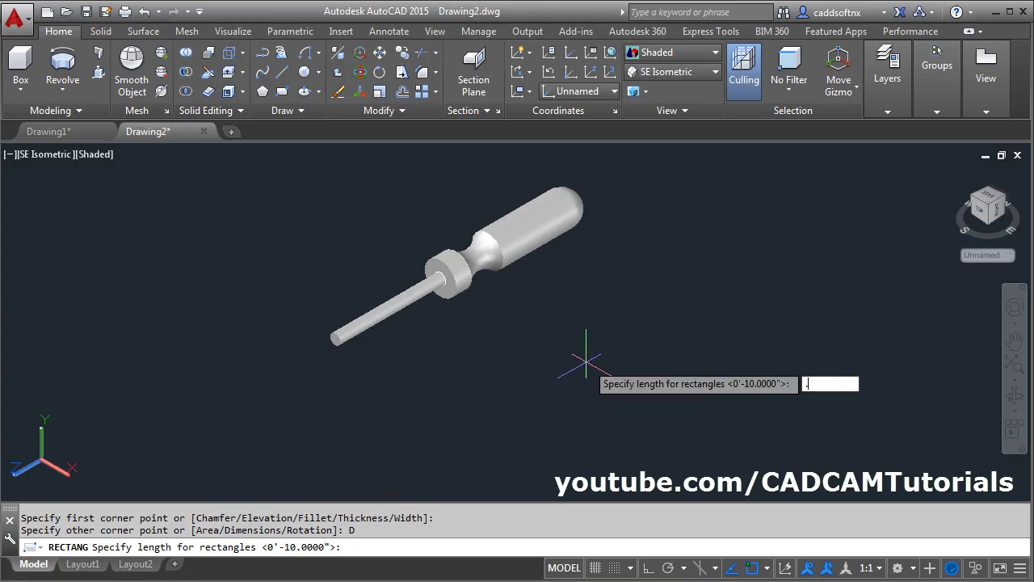
text(5)
key(Return)
text(.)
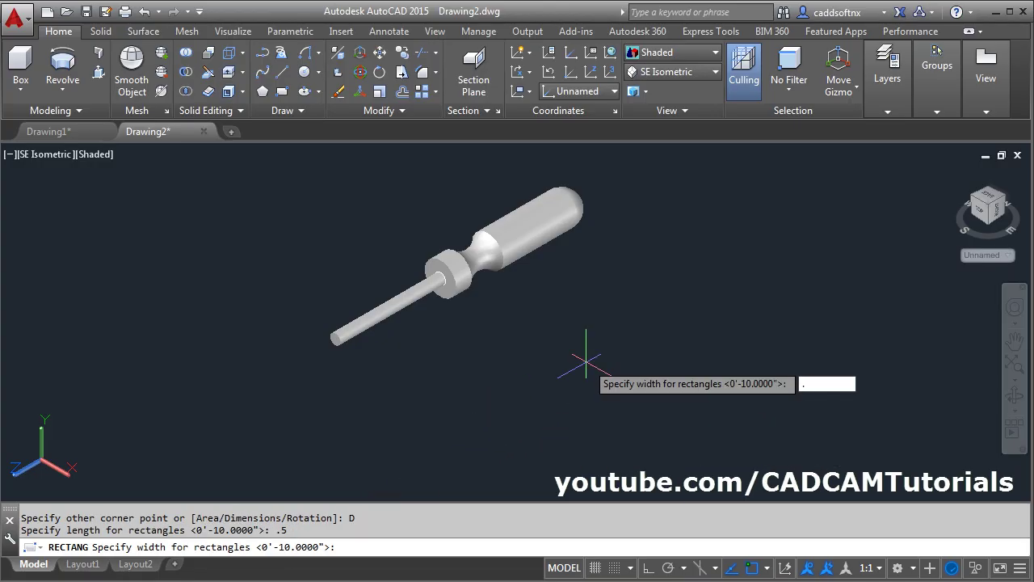
text(1)
key(Return)
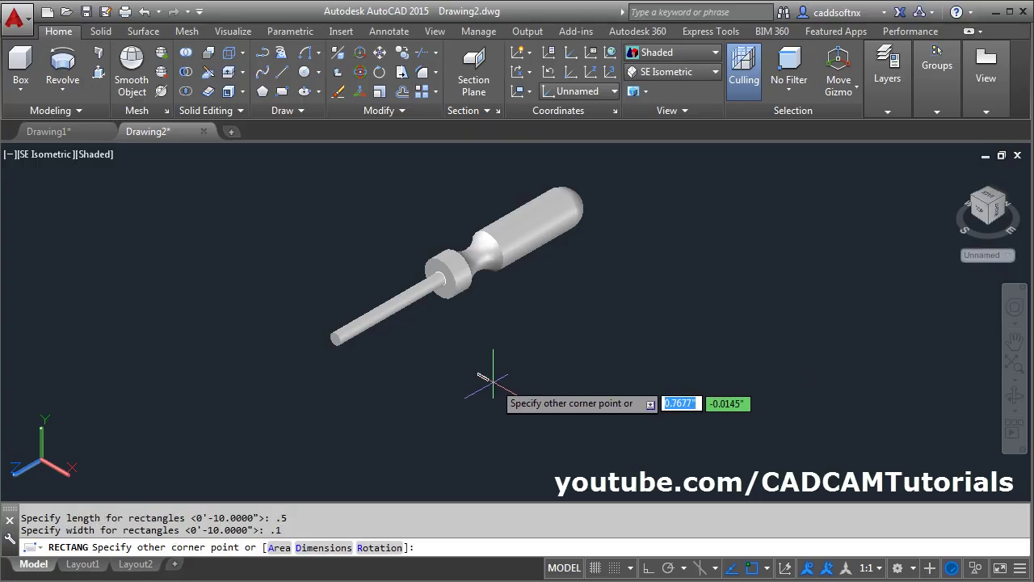
click(487, 372)
scroll(484, 368, up, 6)
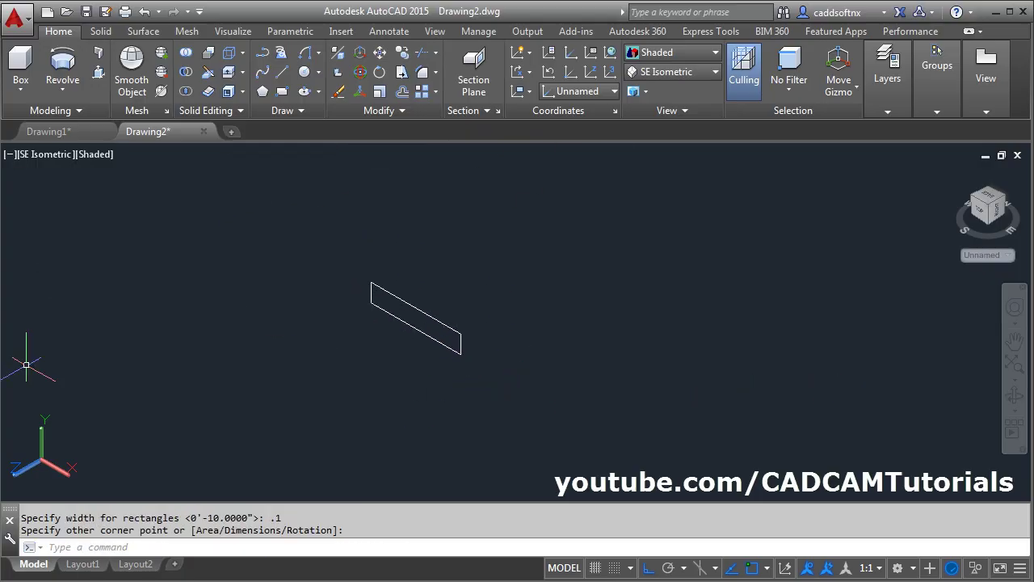
Check the offset note in the reference drawing and offset the tip rectangle outward by 0.1
key(alt+Tab)
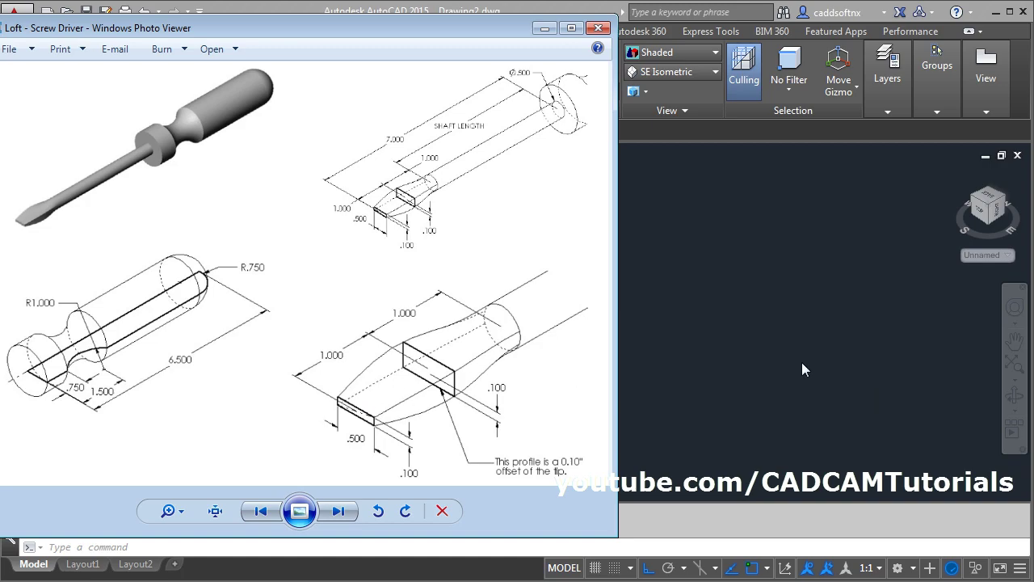
key(alt+Tab)
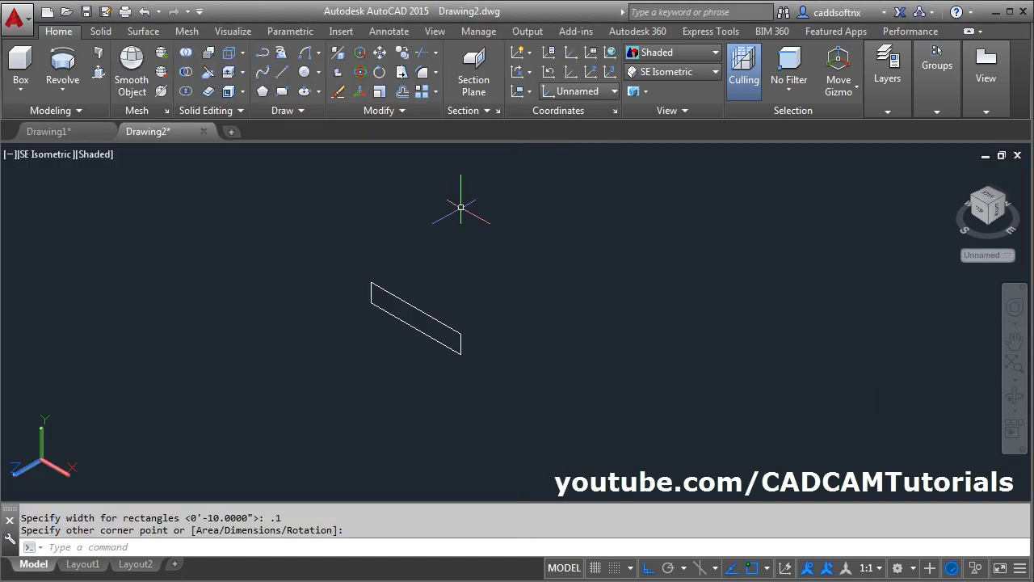
click(402, 93)
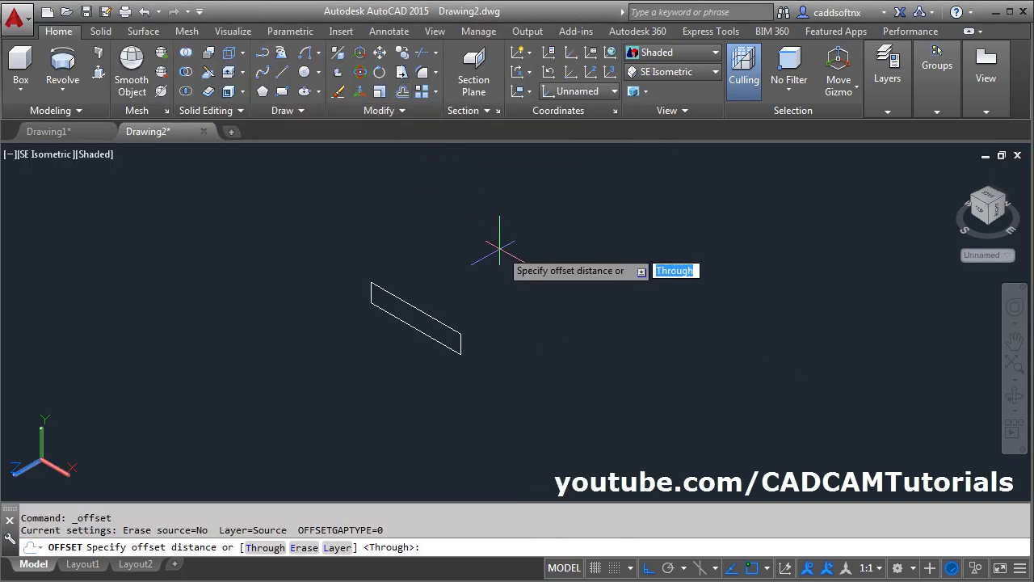
text(.1)
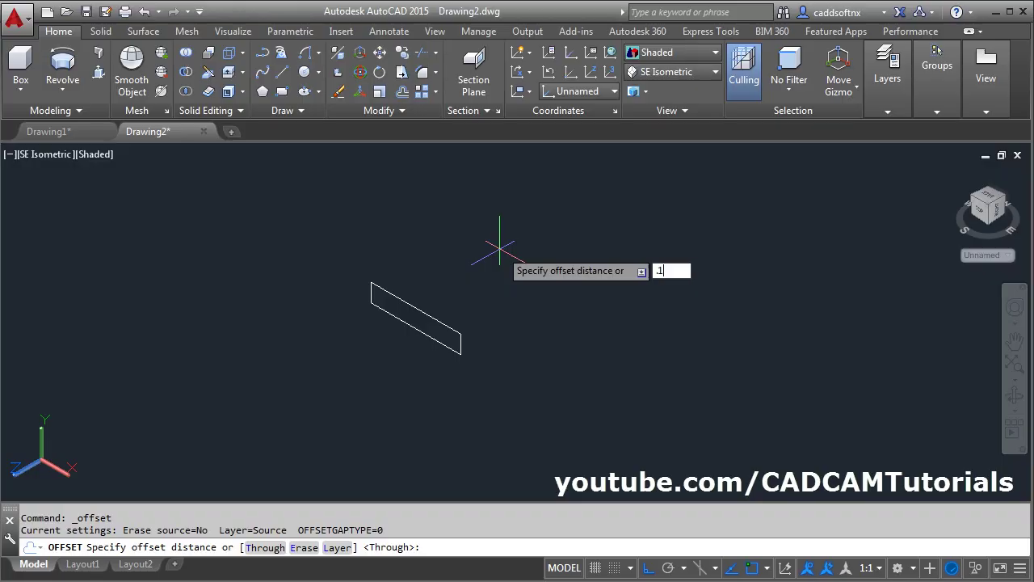
key(Return)
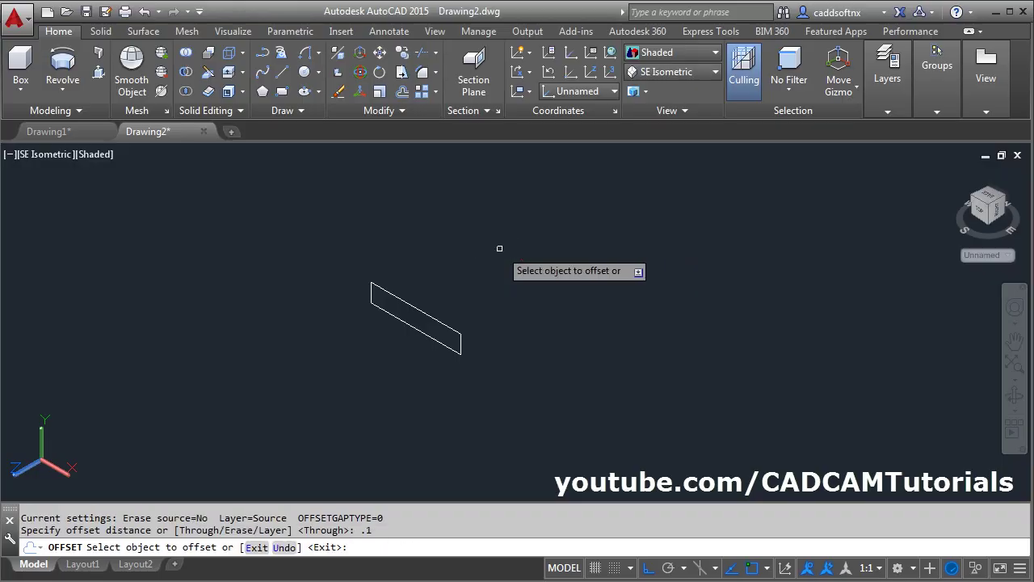
click(446, 323)
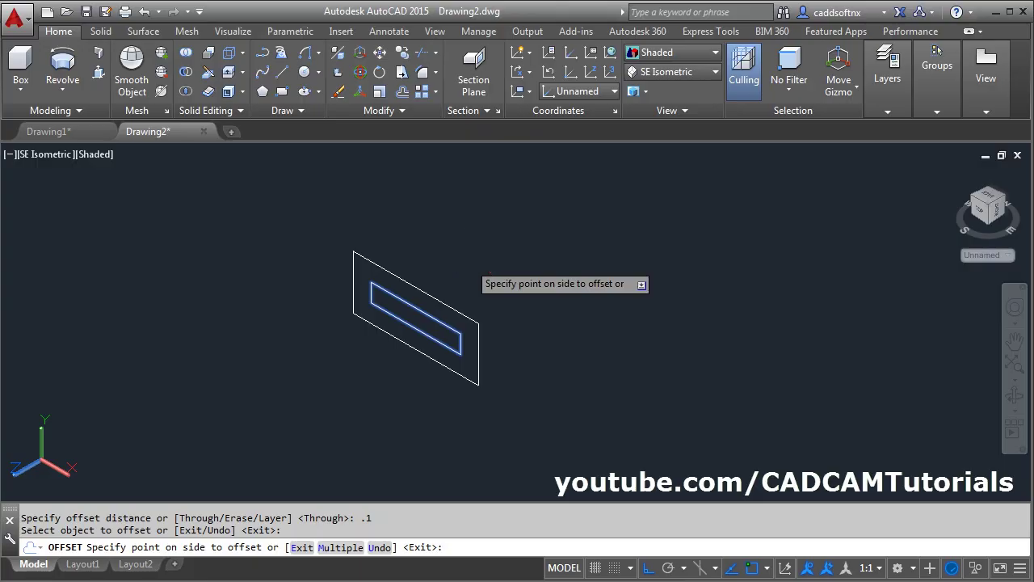
click(469, 268)
key(Return)
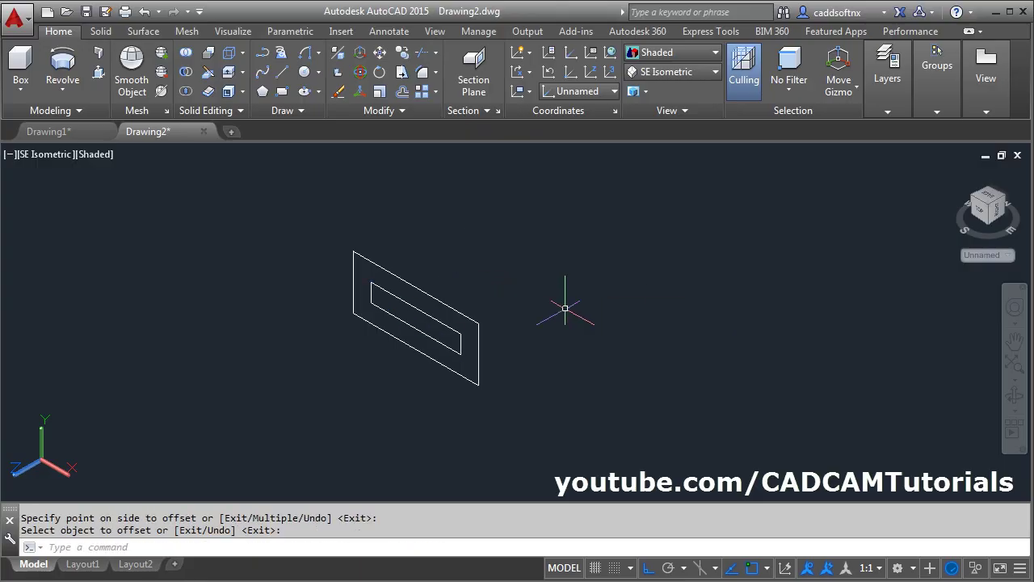
Check the shaft diameter in the reference drawing and draw a circle of radius 0.25 at the centre of the tip rectangles
key(alt+Tab)
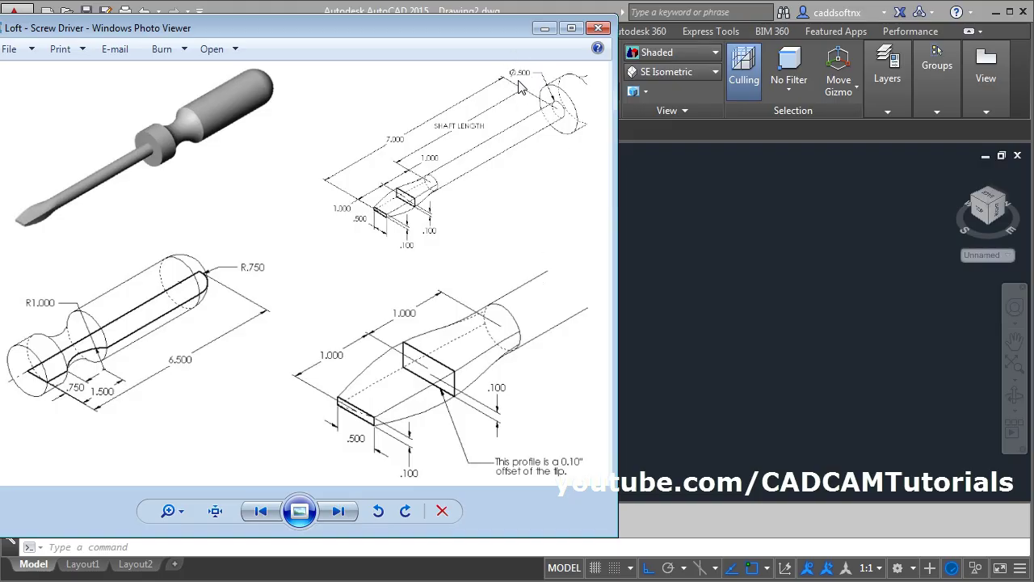
click(721, 351)
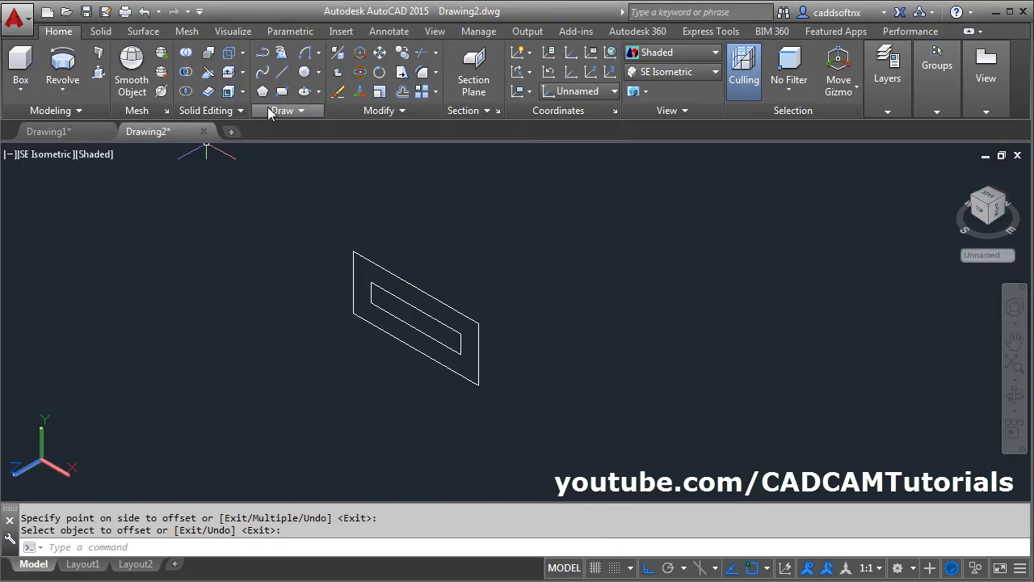
click(305, 73)
scroll(410, 340, up, 3)
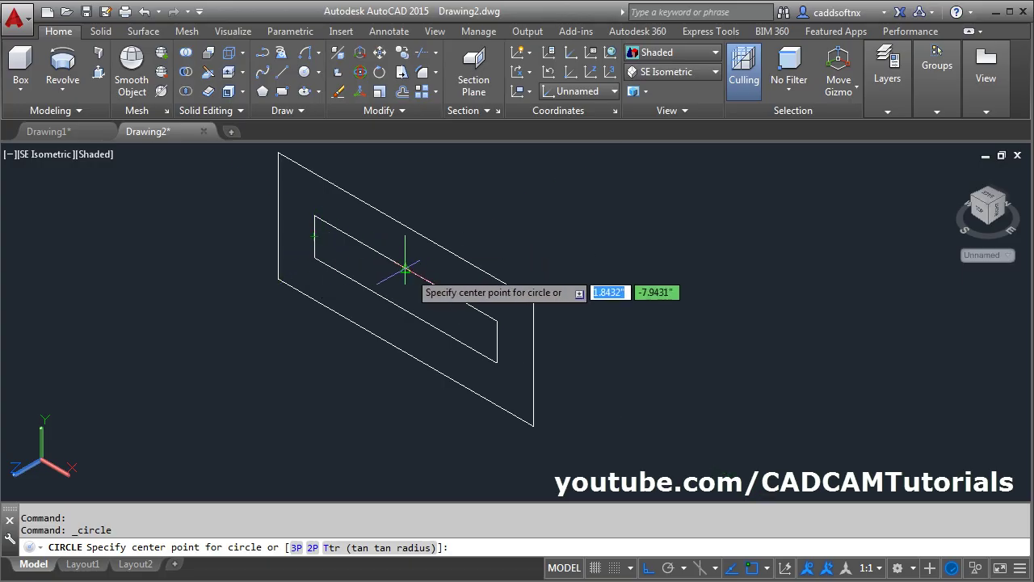
click(404, 287)
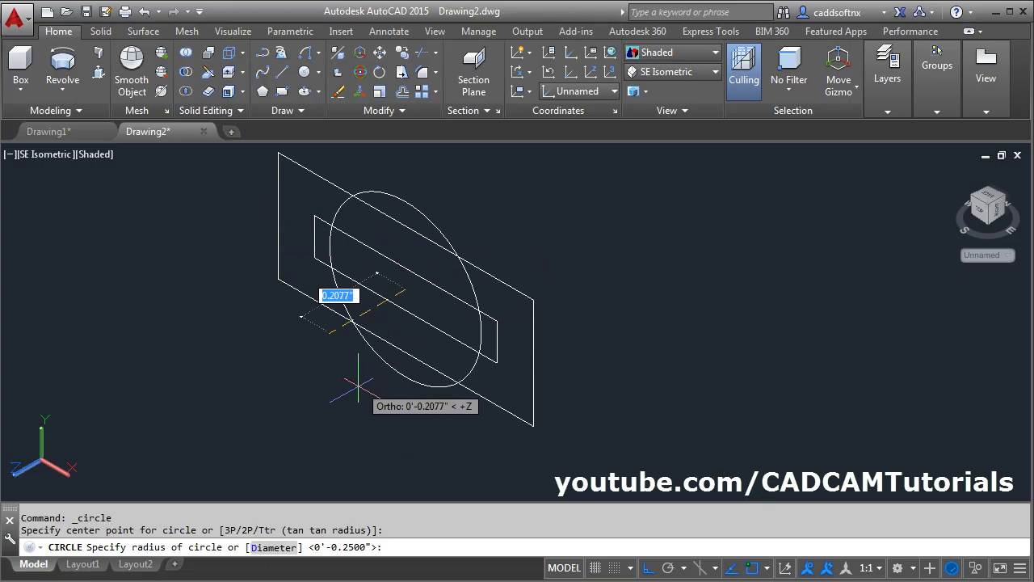
text(.2)
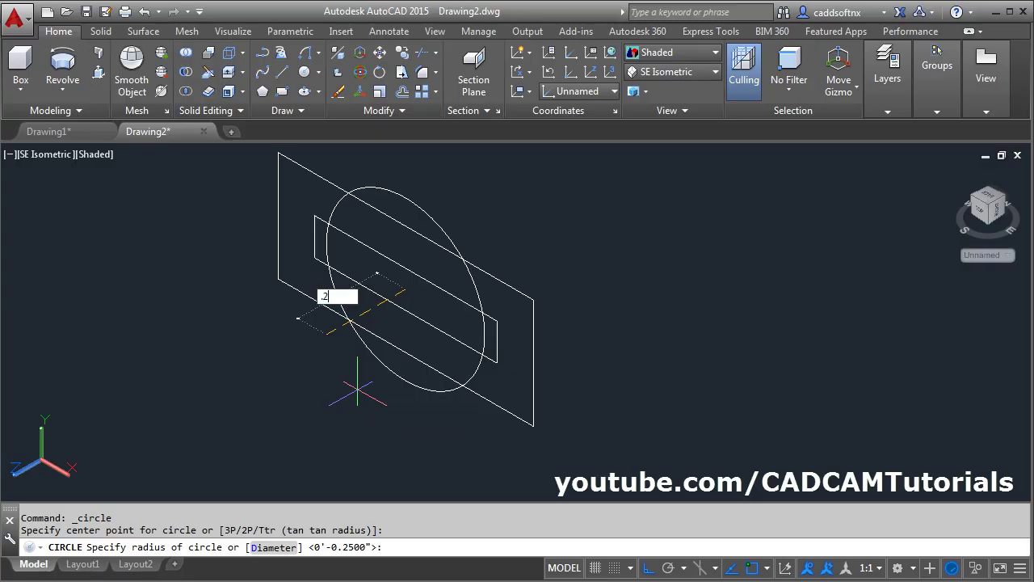
text(5)
key(Return)
scroll(396, 381, down, 4)
Check the profile spacing in the reference drawing and move the outer rectangle 1 inch in the negative Z direction
key(alt+Tab)
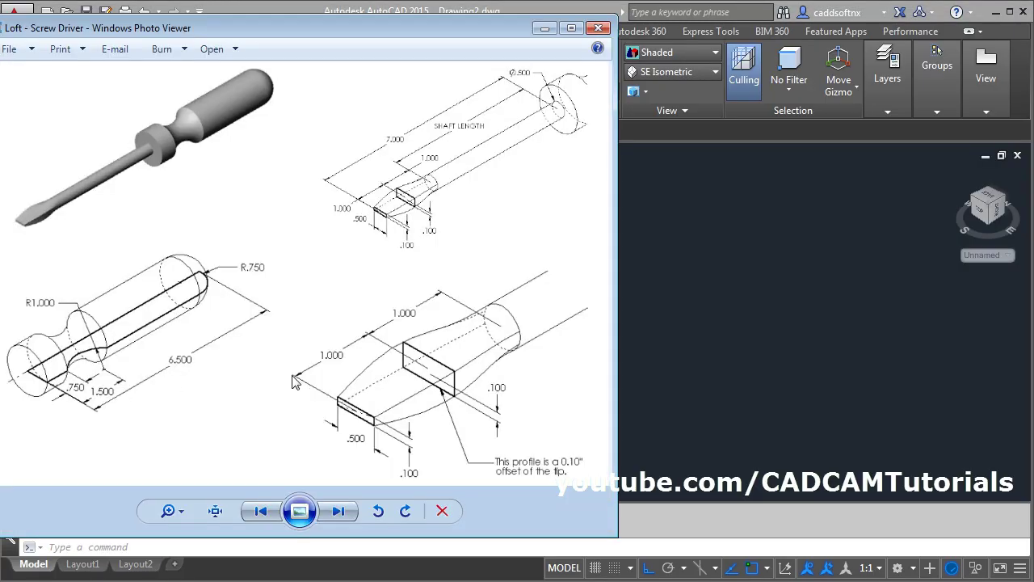
click(691, 332)
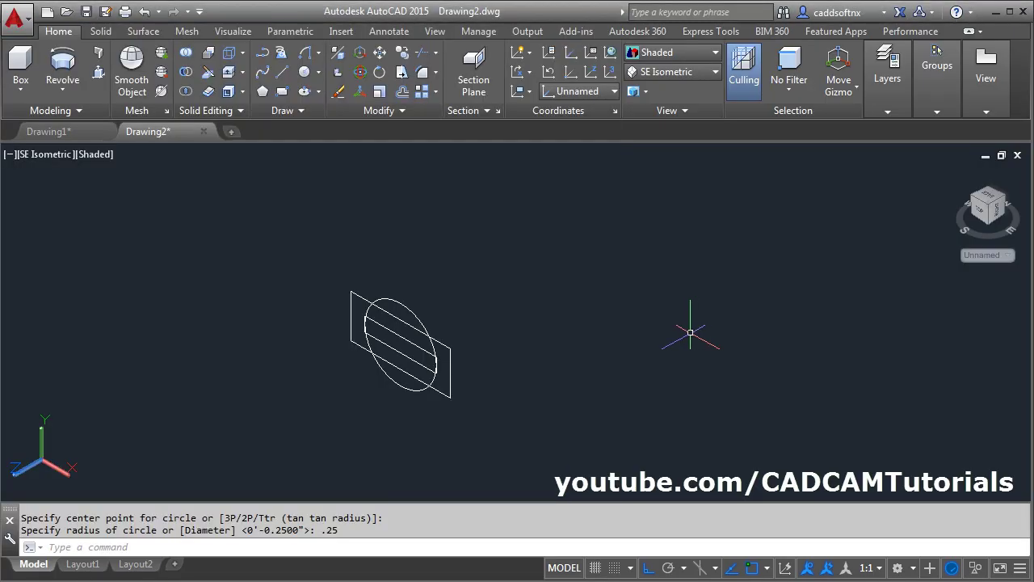
click(381, 53)
click(450, 380)
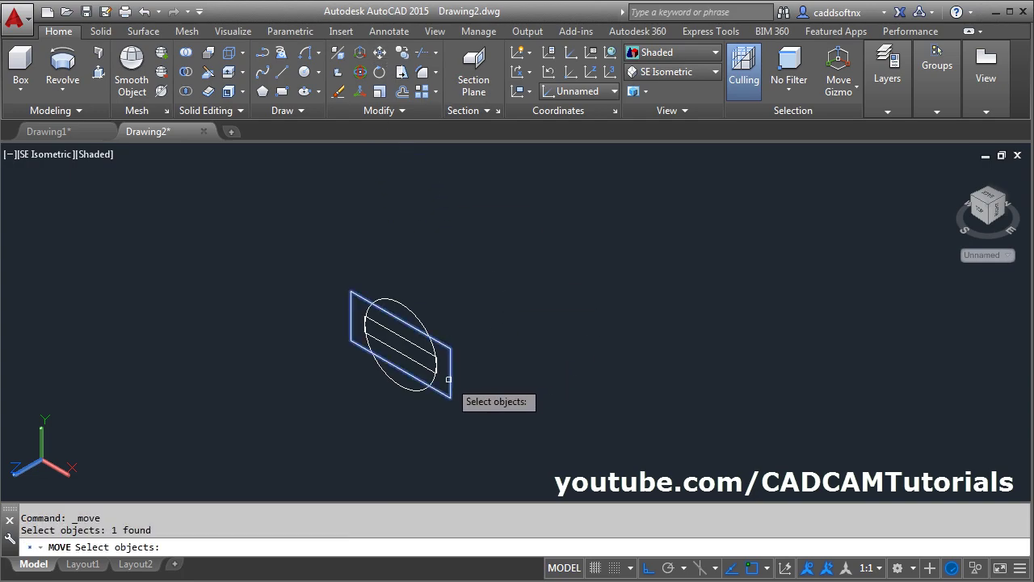
key(Return)
click(489, 425)
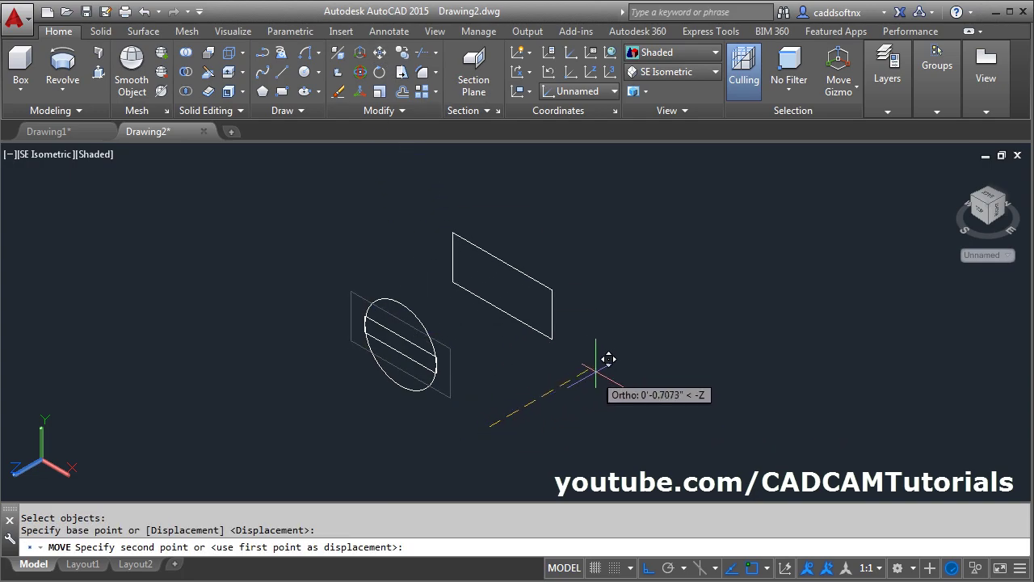
text(1)
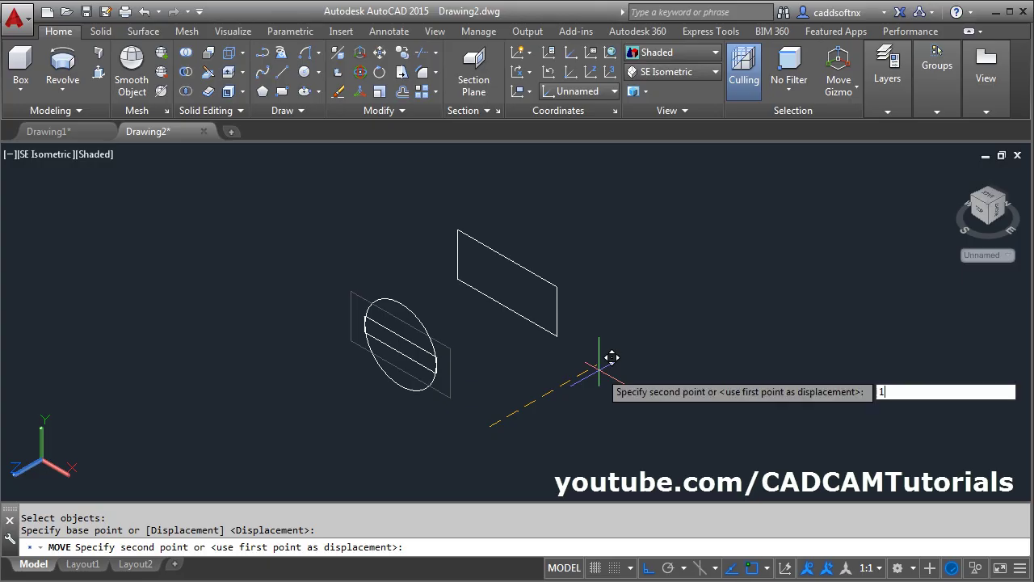
key(Return)
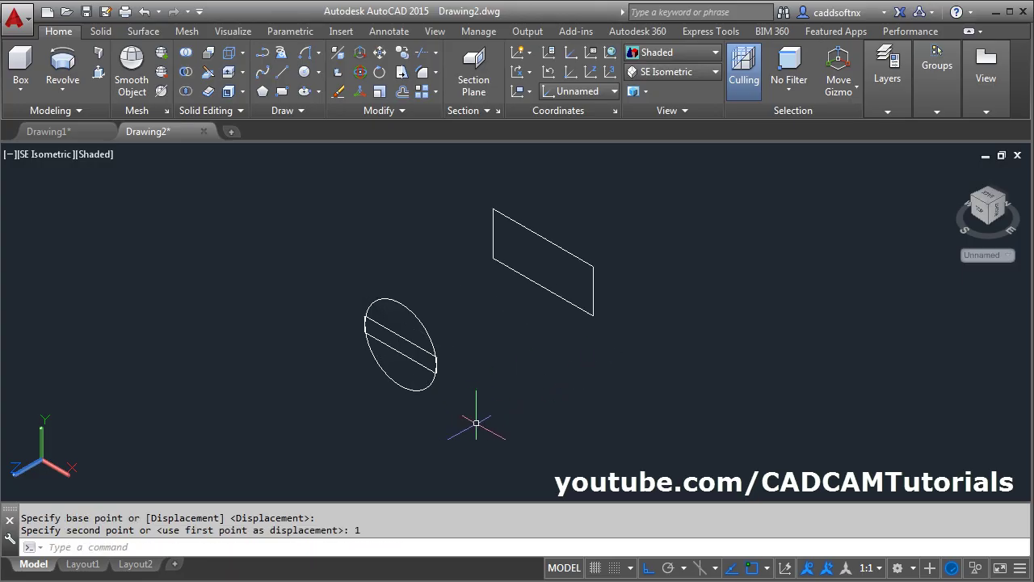
Move the circle 2 inches in the negative Z direction, behind the larger rectangle
key(Return)
click(427, 388)
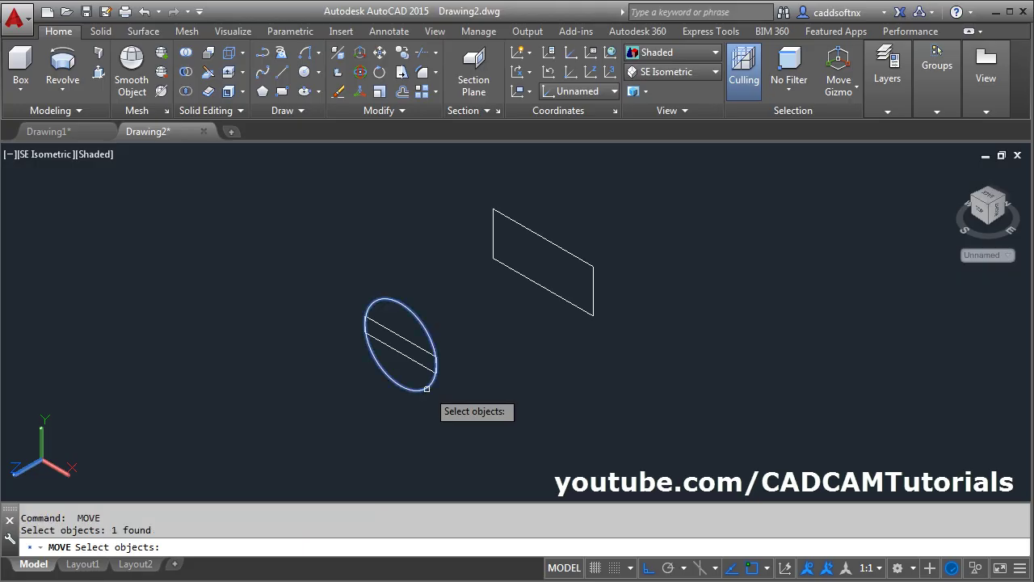
key(Return)
click(503, 434)
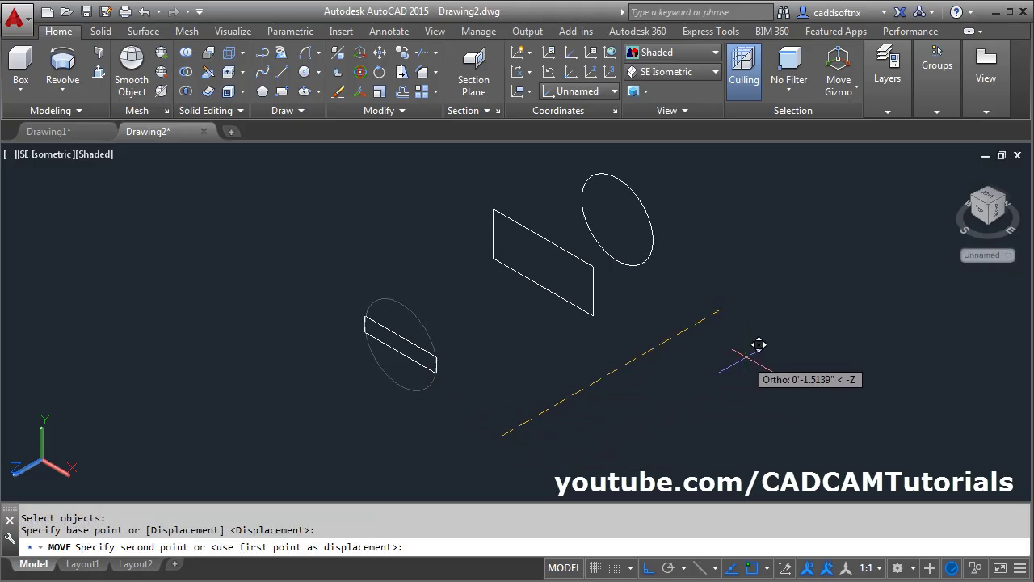
text(2)
key(Return)
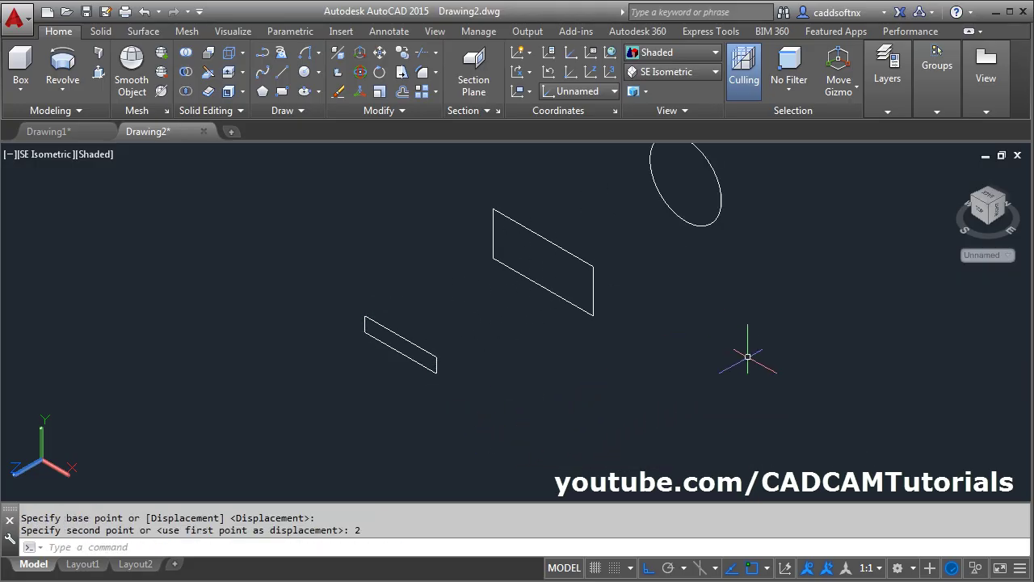
Loft a solid through the small rectangle, the large rectangle and the circle, using cross sections only
scroll(691, 355, down, 3)
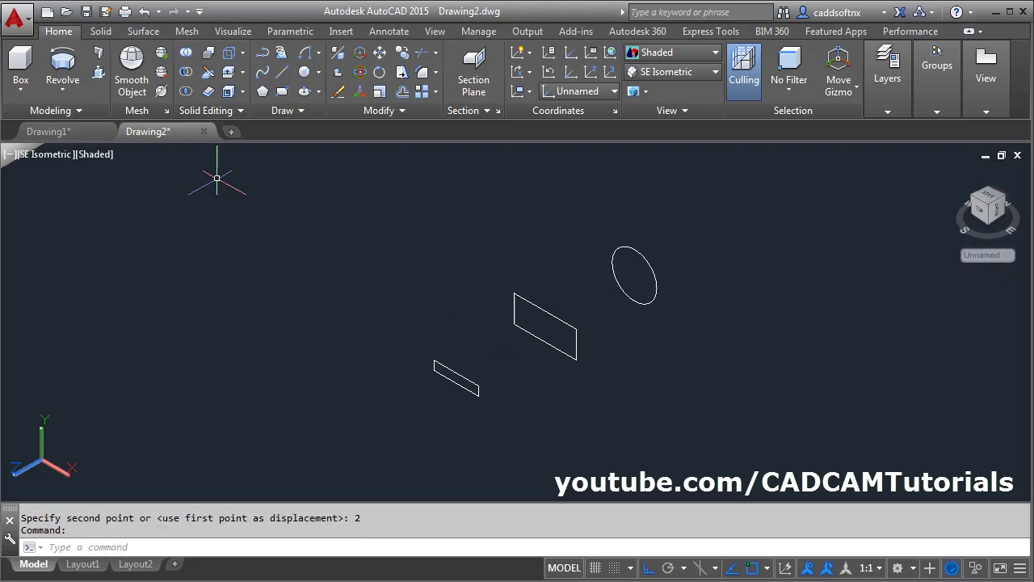
click(64, 93)
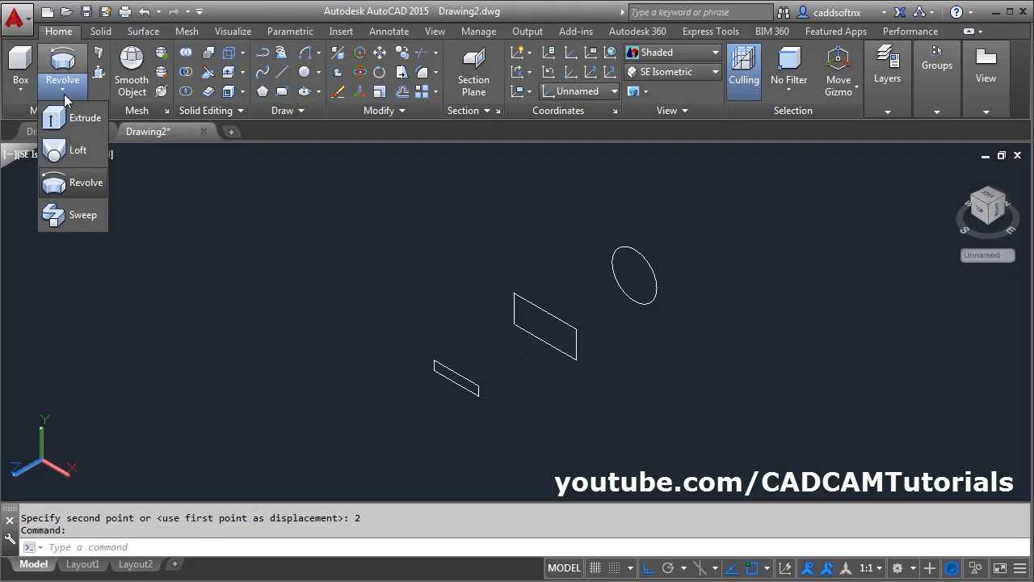
click(75, 151)
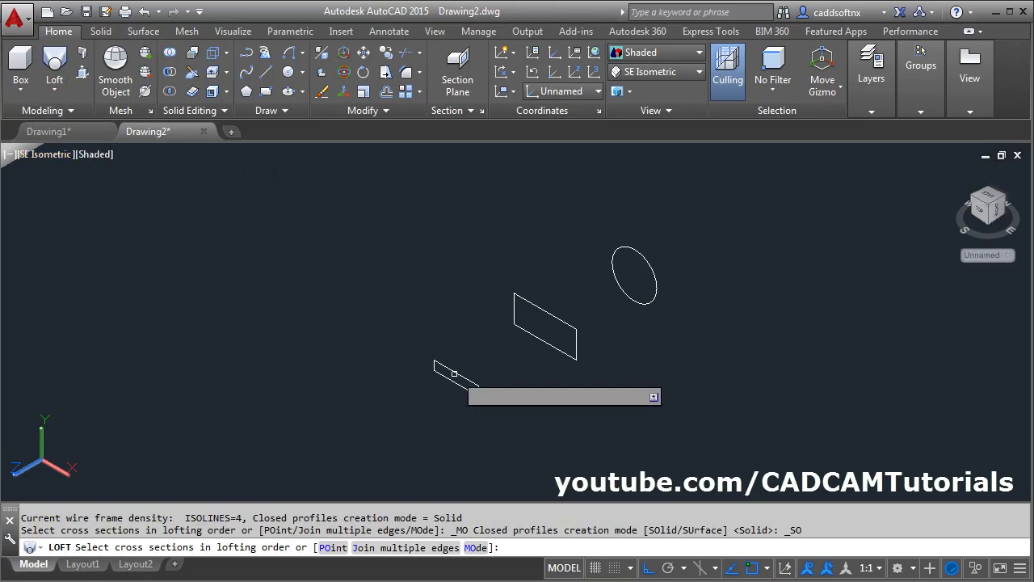
click(454, 373)
click(560, 317)
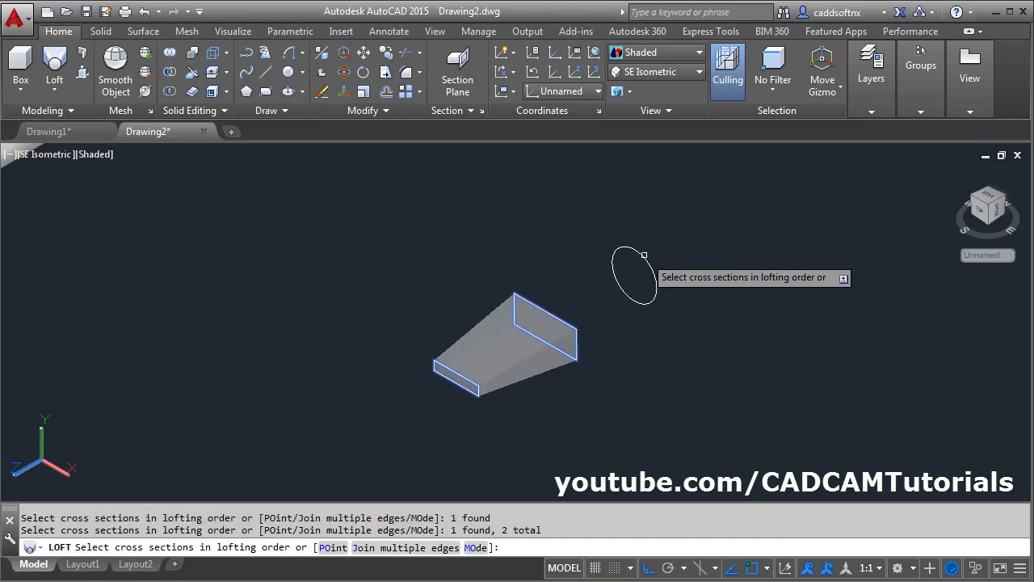
click(644, 254)
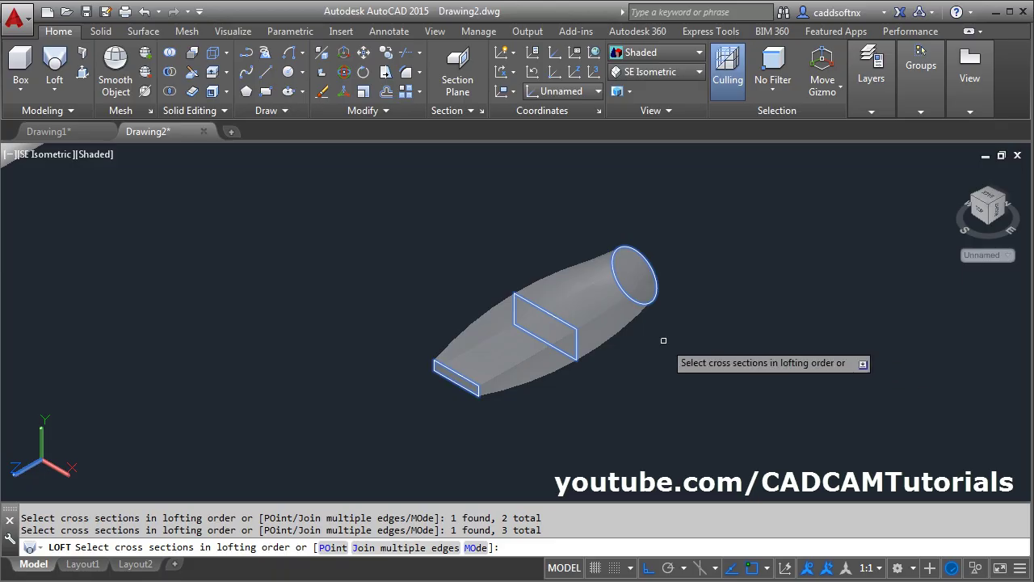
key(Return)
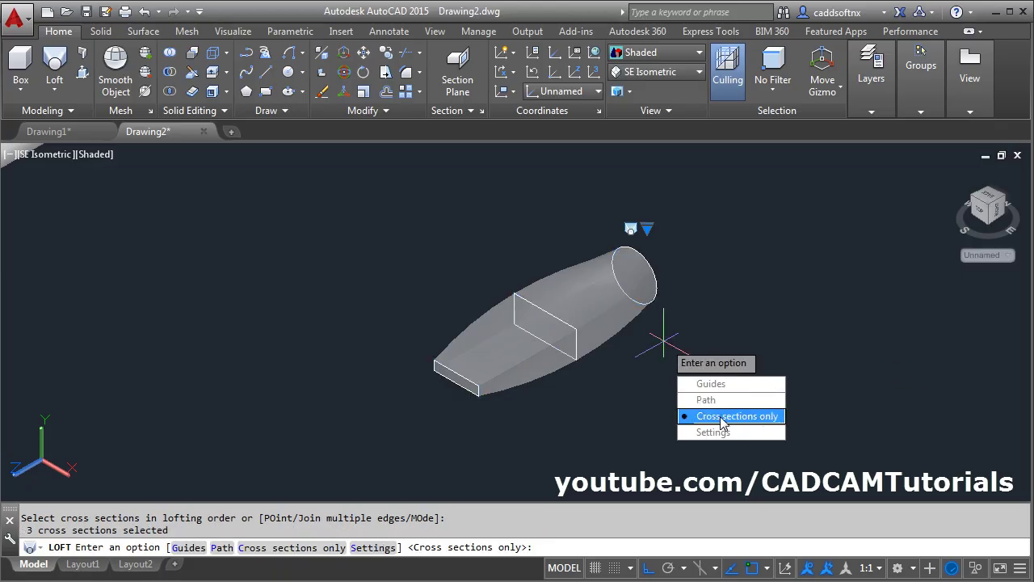
click(764, 420)
Move the lofted tip from the centre of its round end to the centre of the shaft's free end face
scroll(635, 389, down, 2)
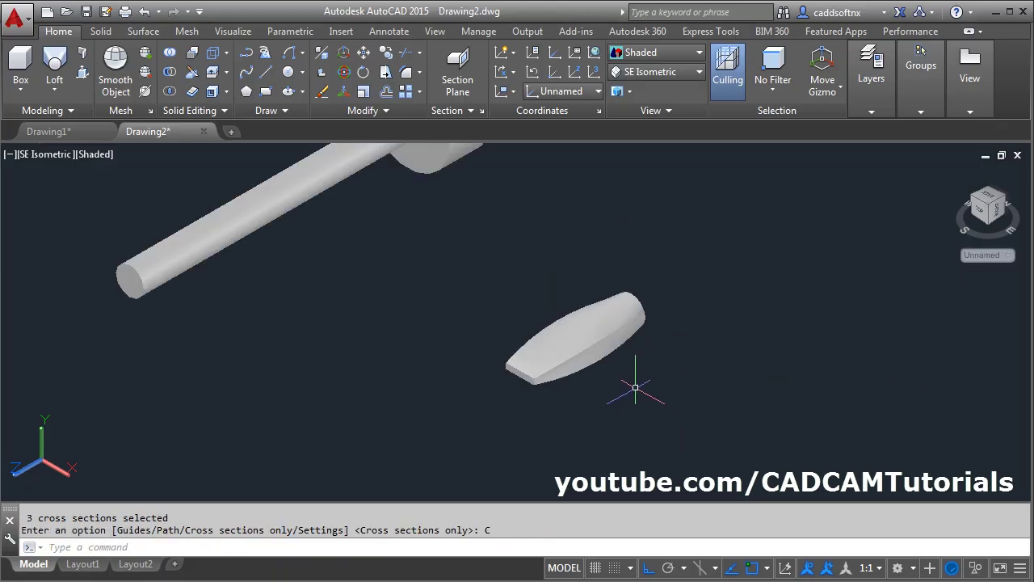
click(364, 52)
click(596, 365)
key(Return)
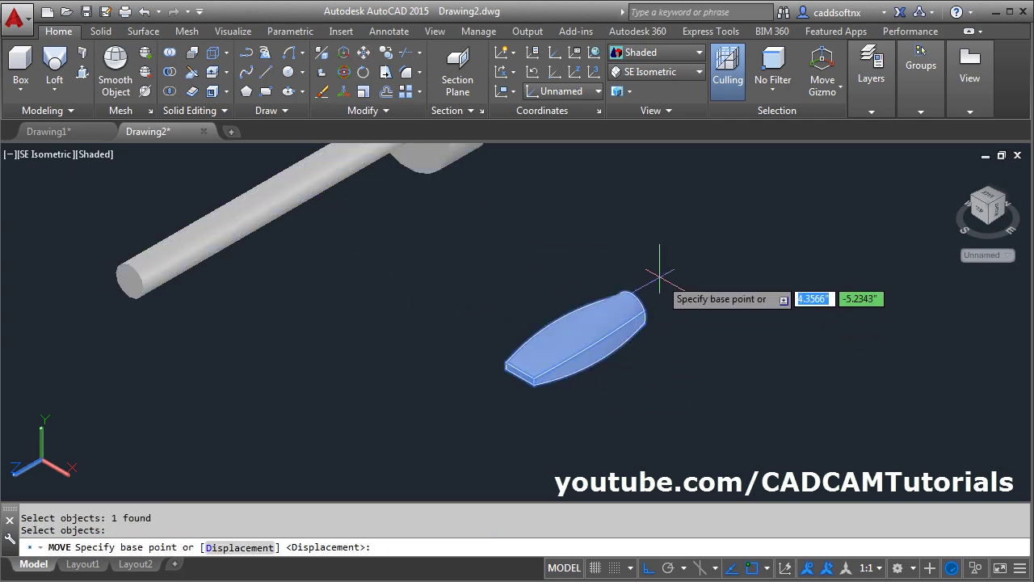
click(631, 310)
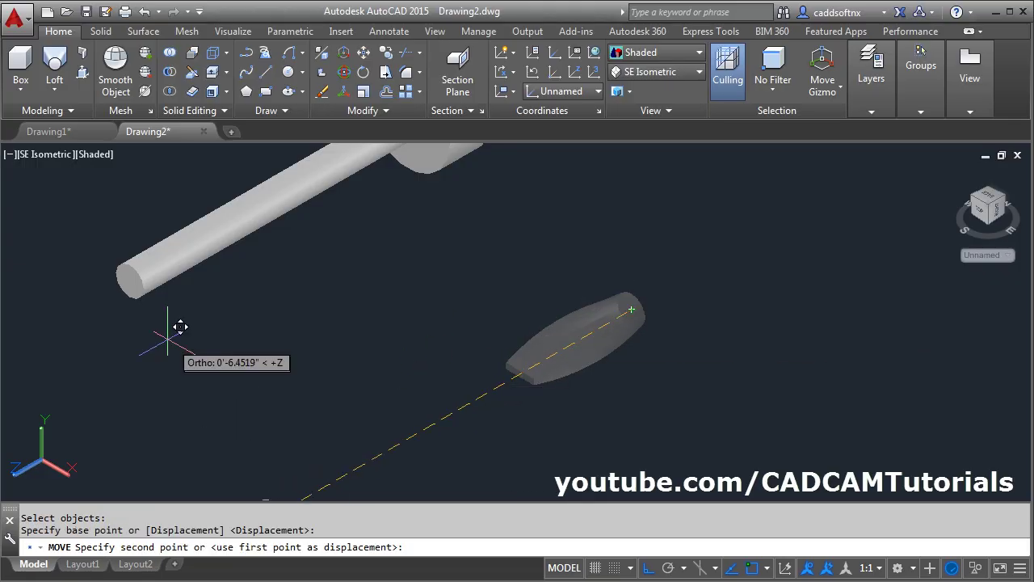
click(129, 296)
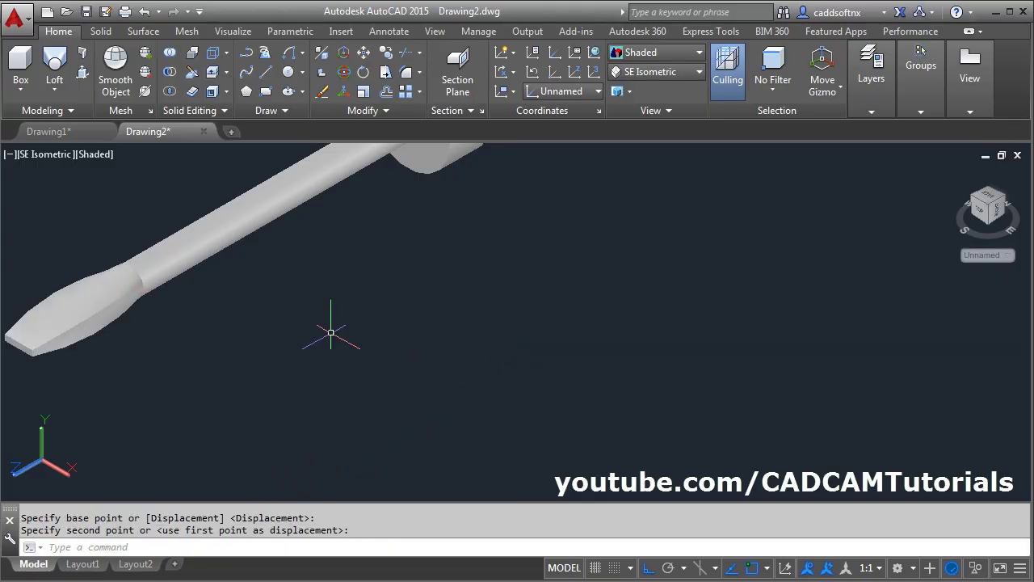
Union the handle, shaft and lofted tip into a single solid
middle_click(824, 240)
middle_click(824, 239)
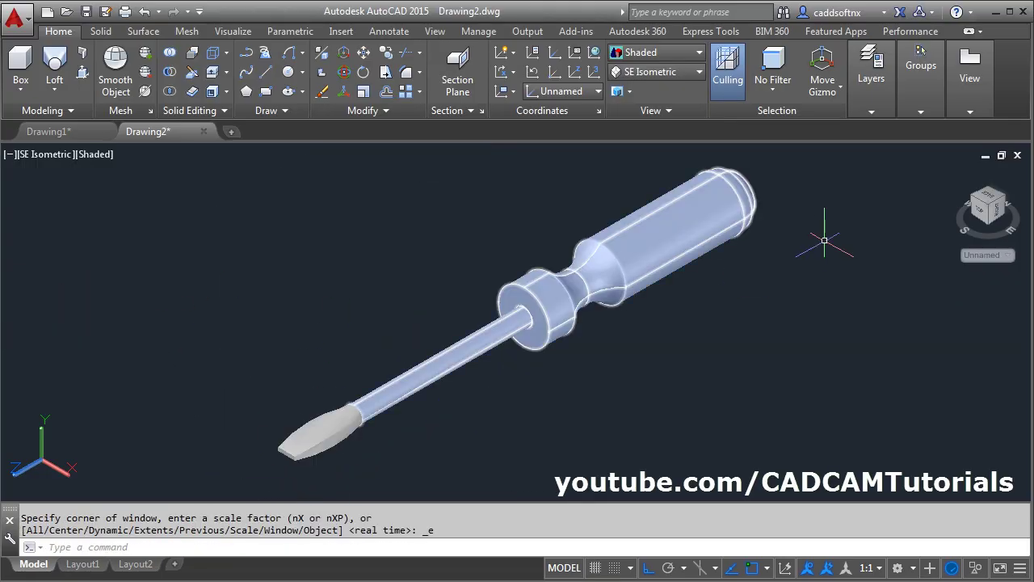
click(170, 54)
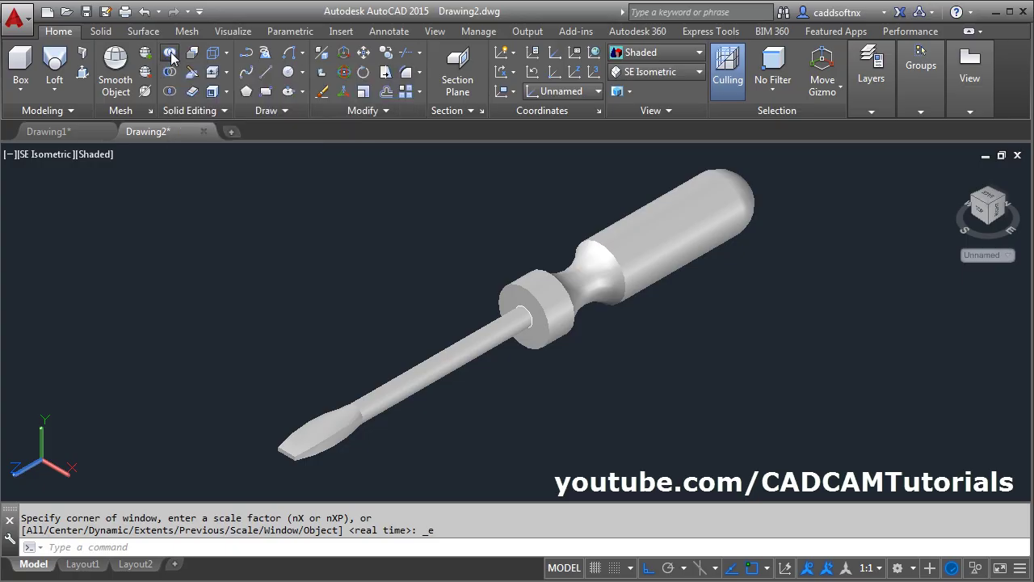
click(658, 185)
click(273, 482)
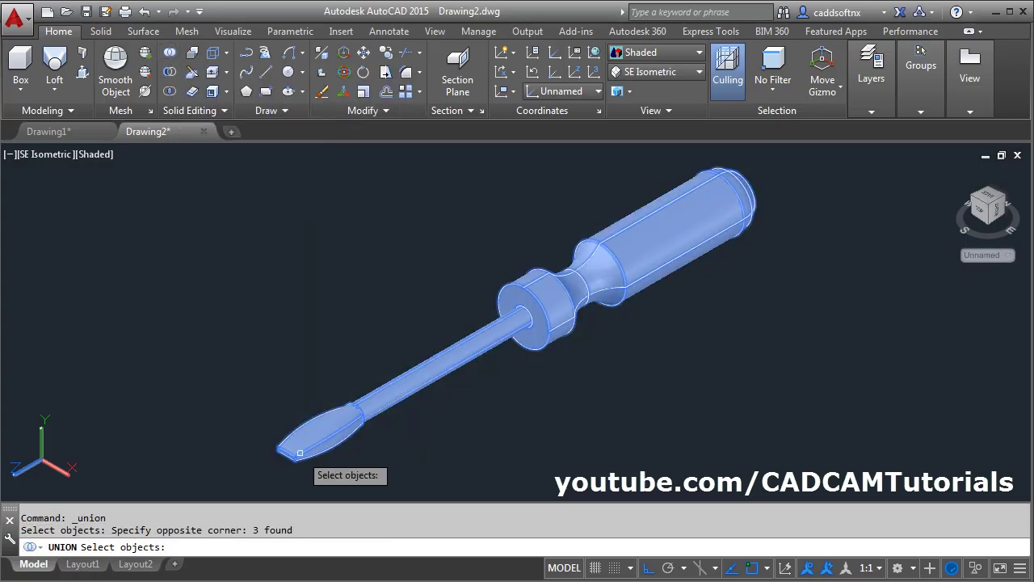
key(Return)
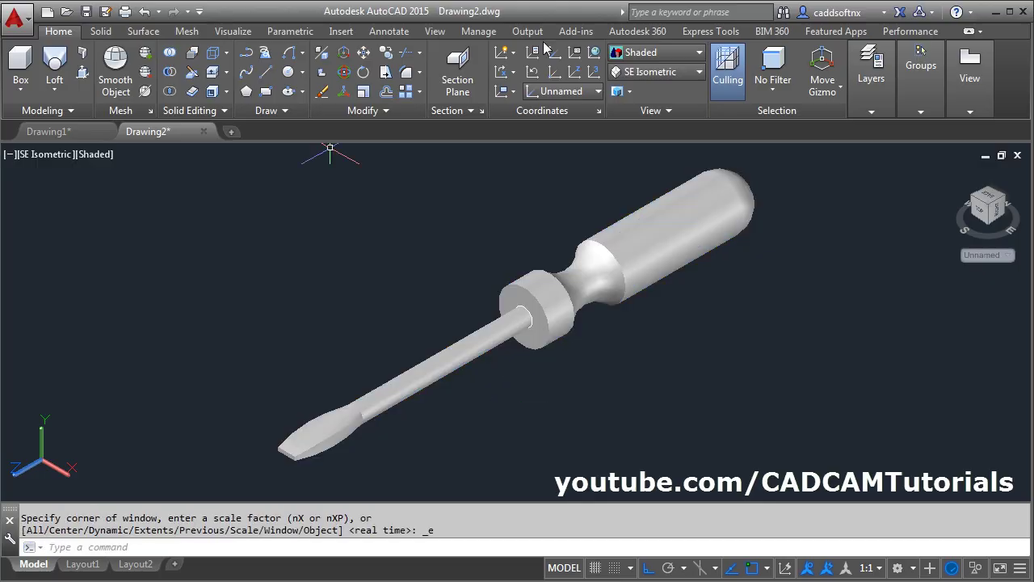
Tile the two open drawings vertically to show the screwdriver and the bottle side by side
click(435, 31)
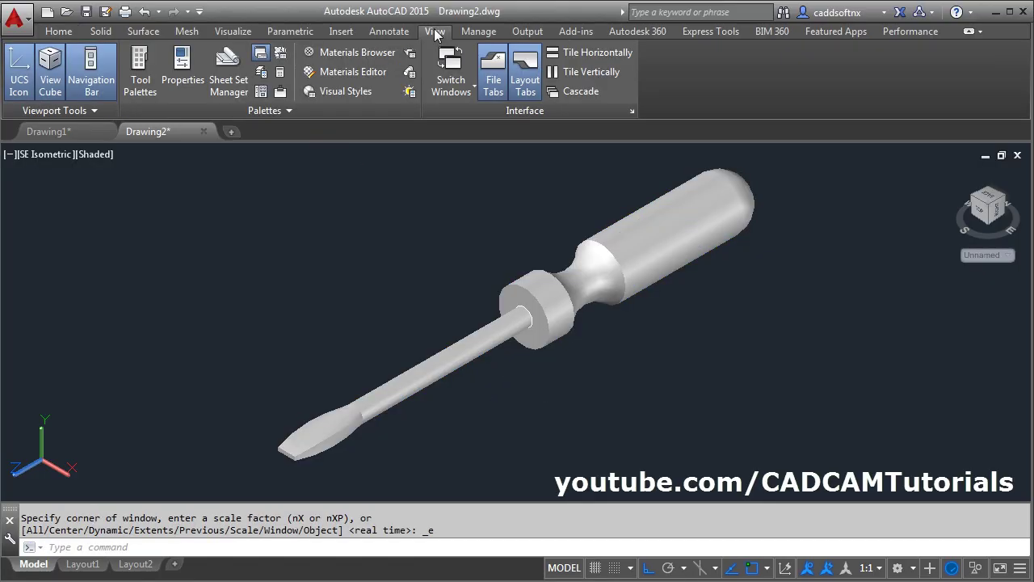
click(606, 73)
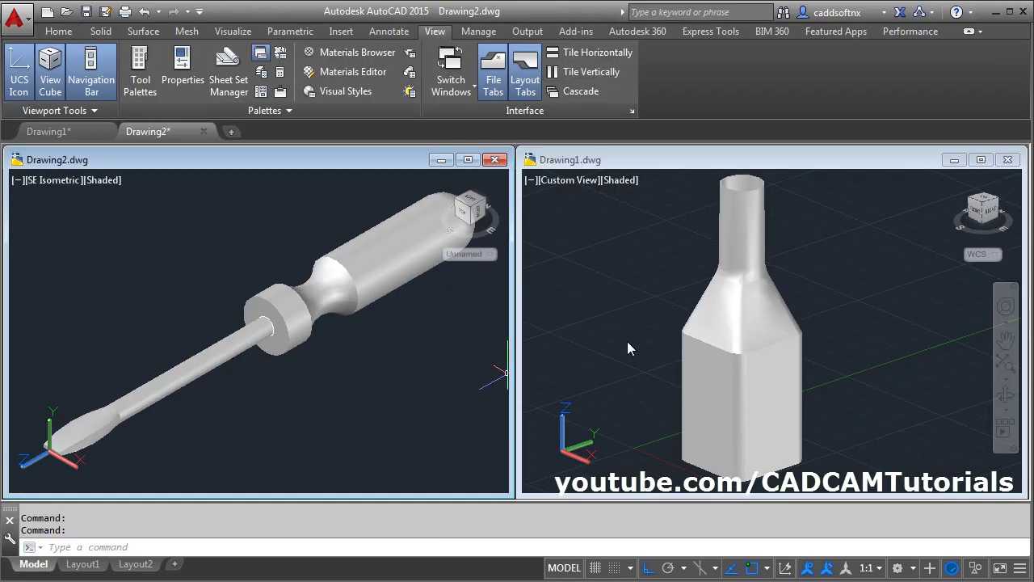